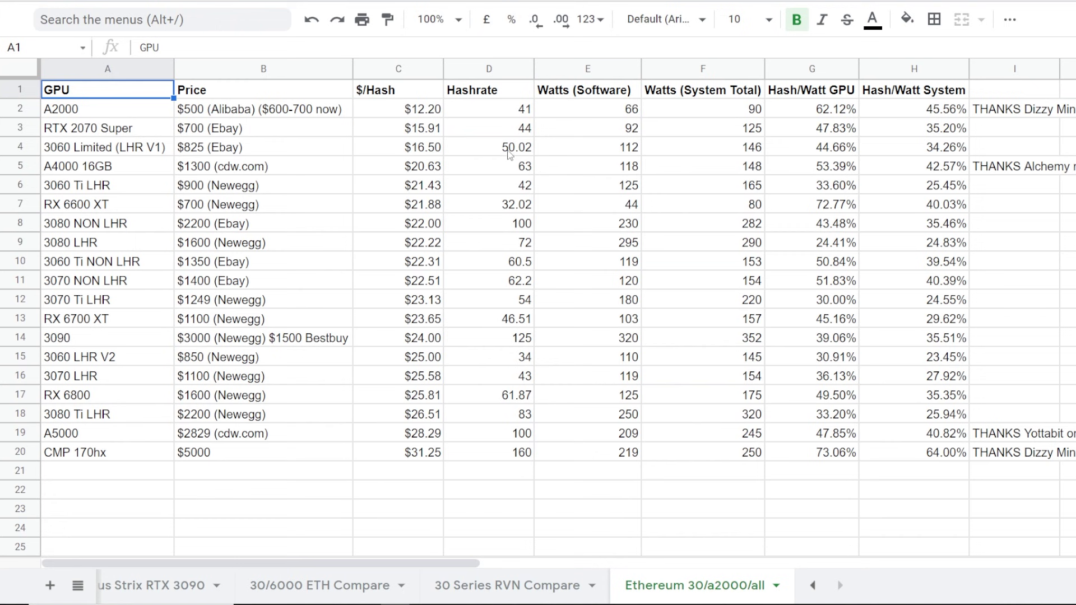
Examine the efficiency, cost per hash, price and hashrate columns of the GPU comparison table.
drag(872, 112, 914, 451)
click(392, 116)
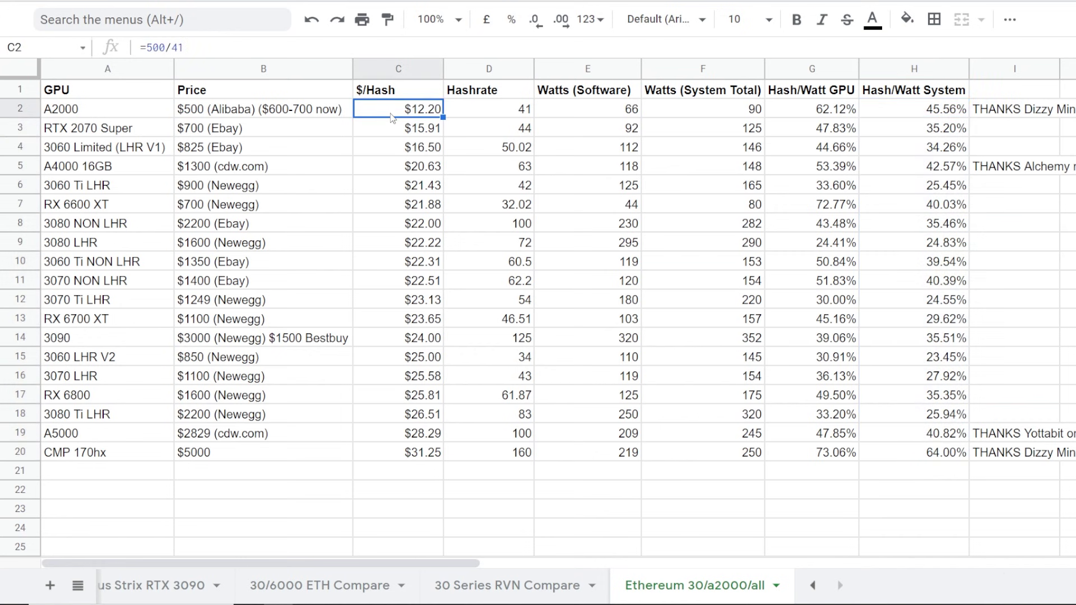
drag(387, 113, 372, 453)
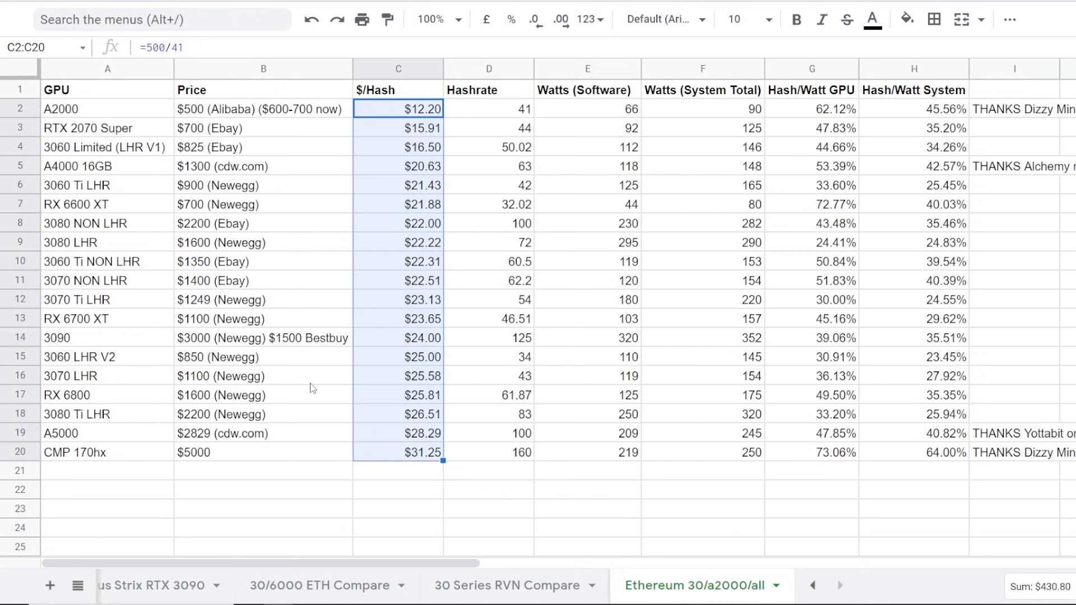
click(256, 130)
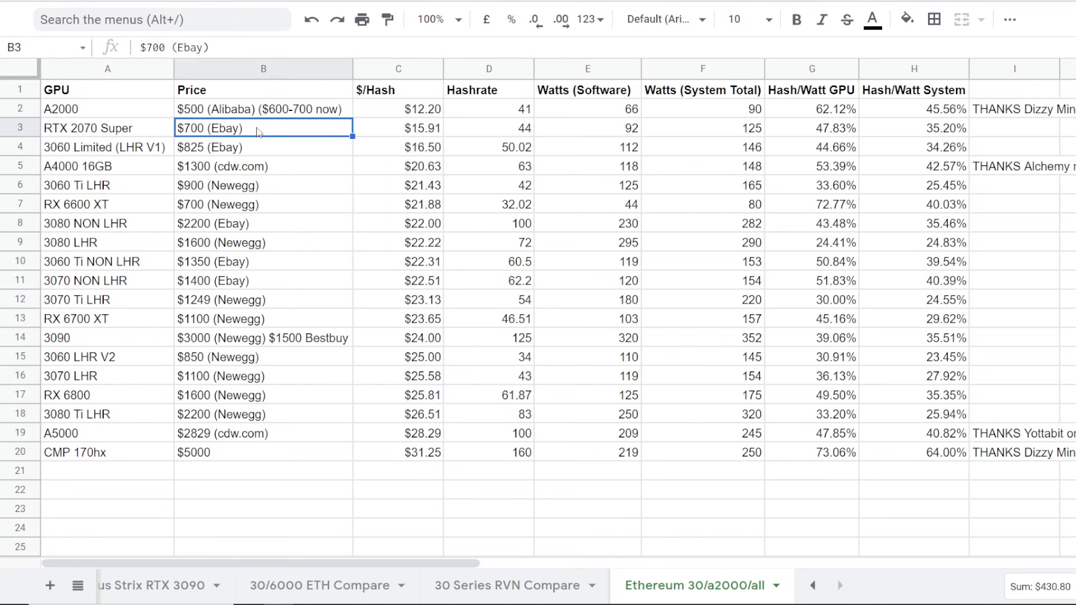
drag(493, 89, 524, 434)
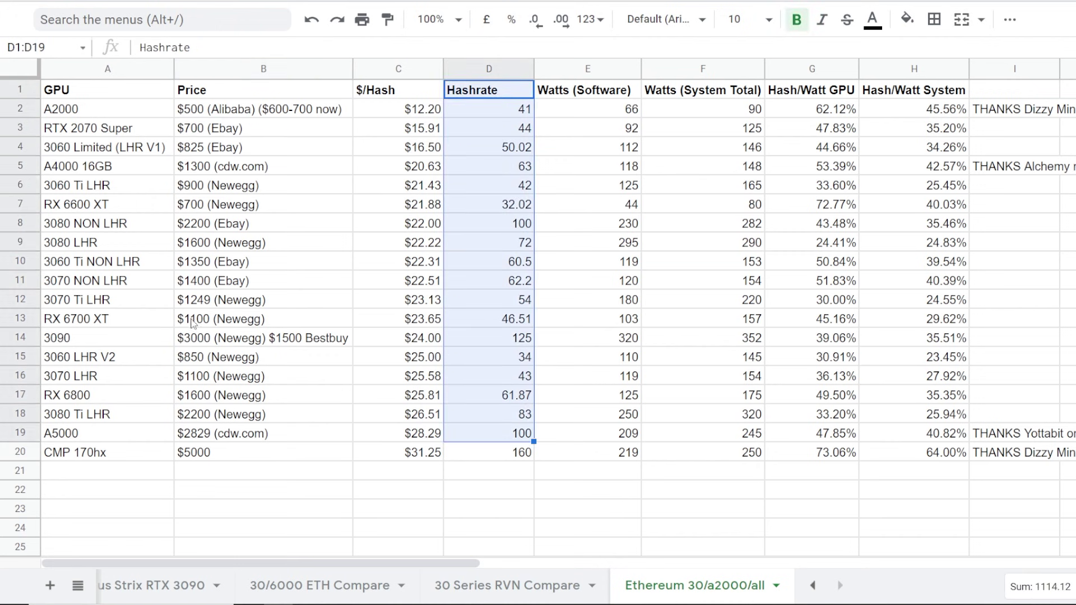
click(196, 303)
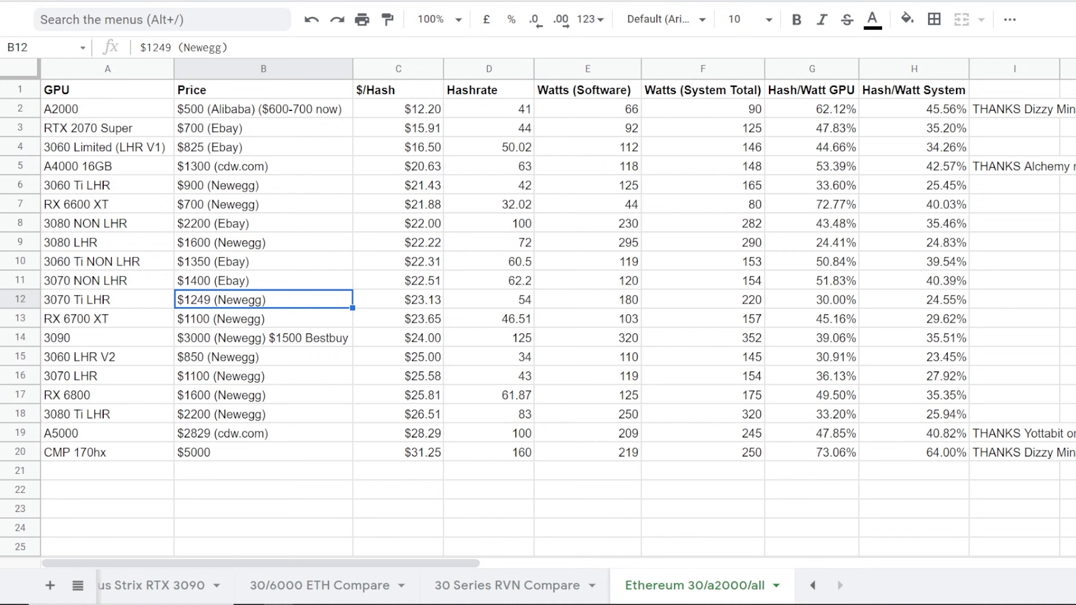
Switch to Notepad to read the disclaimer on prices, hashrates and power consumption, and return to the spreadsheet.
key(alt+Tab)
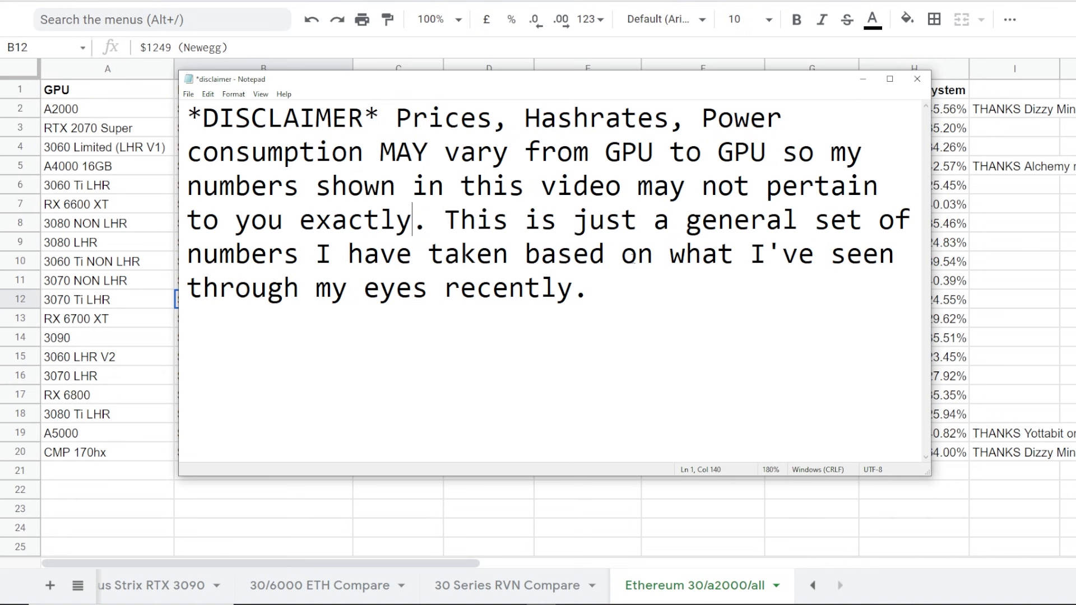
click(110, 259)
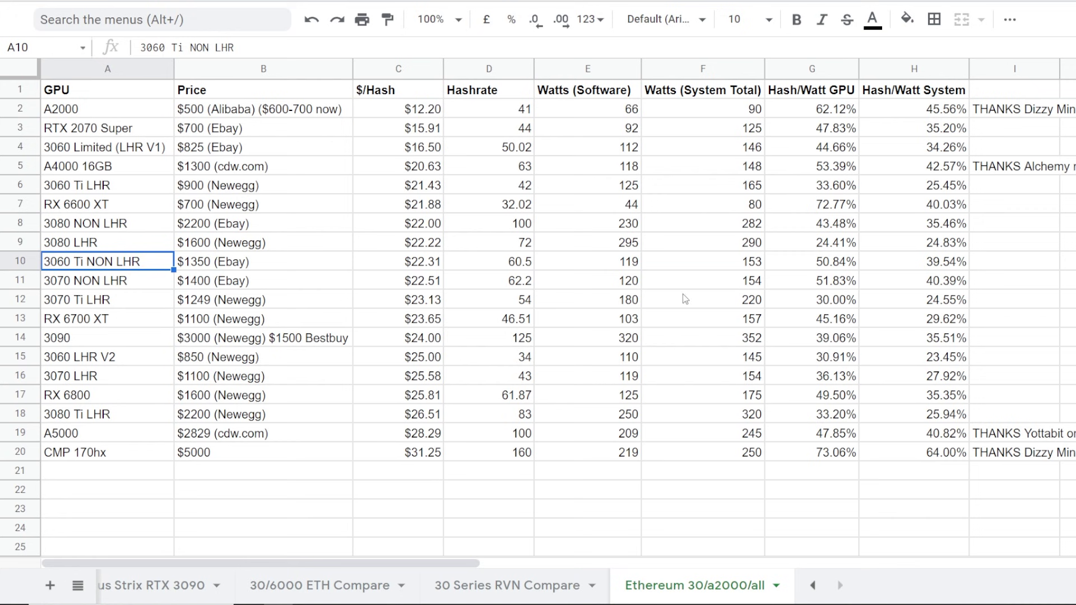
Review the hashrate and wattage figures for all GPUs and the source credits beside them.
click(732, 287)
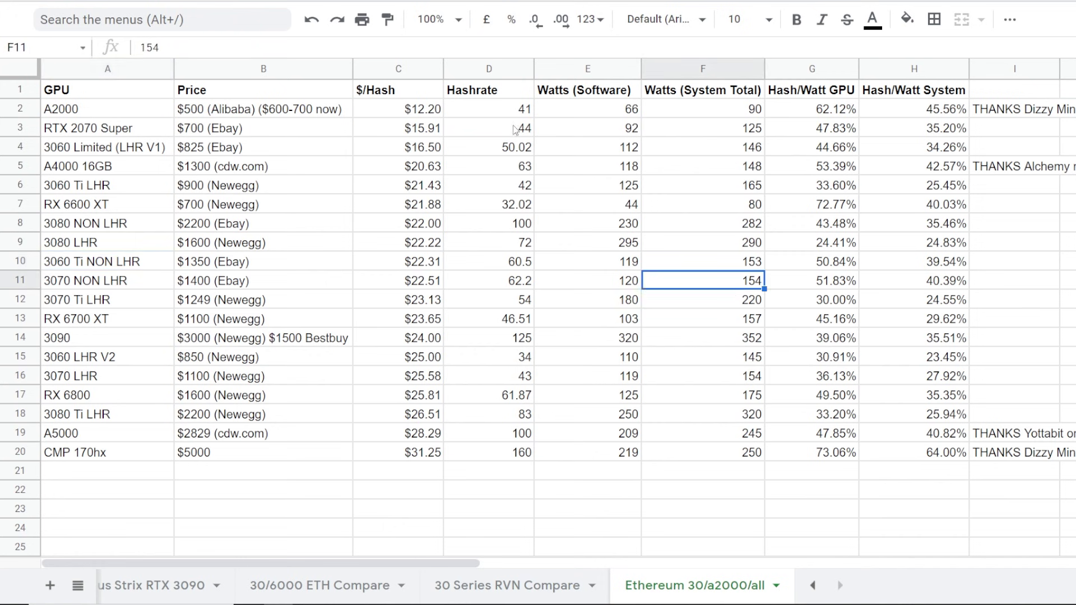
drag(514, 112, 719, 449)
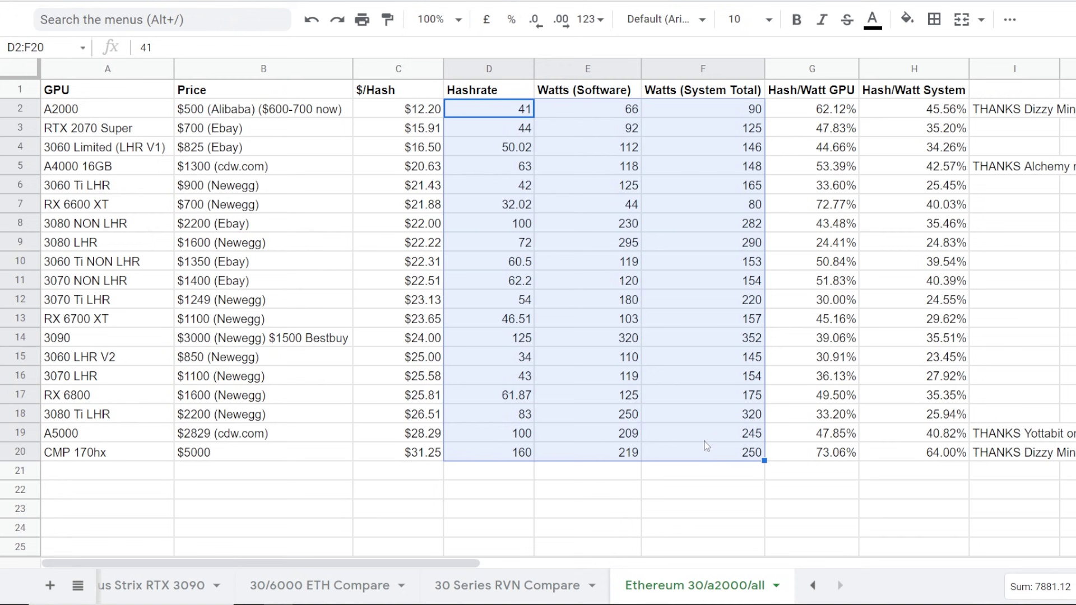
drag(1023, 453, 1006, 115)
click(993, 207)
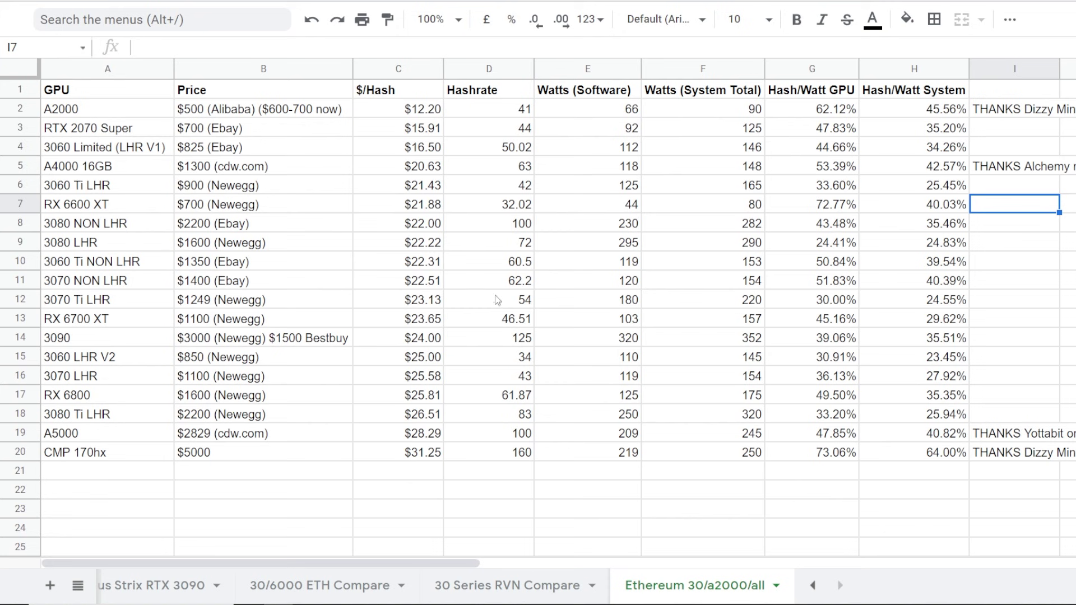
Browse the individual GPU sheets, view one card's per-coin mining results, and return to the Ethereum 30/a2000/all sheet.
click(810, 586)
click(811, 587)
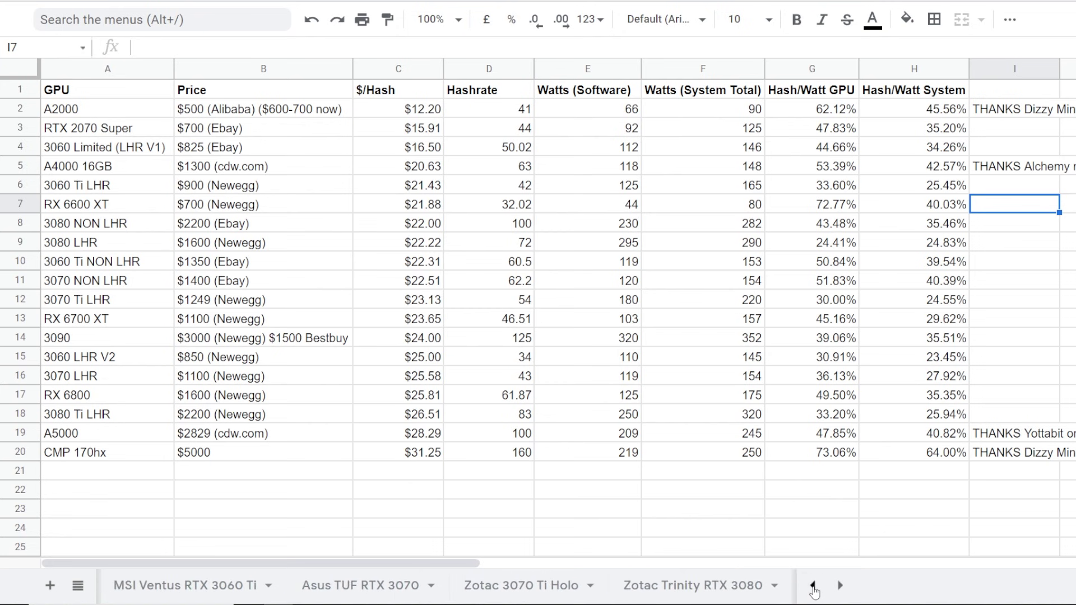
click(812, 587)
click(812, 587)
click(813, 587)
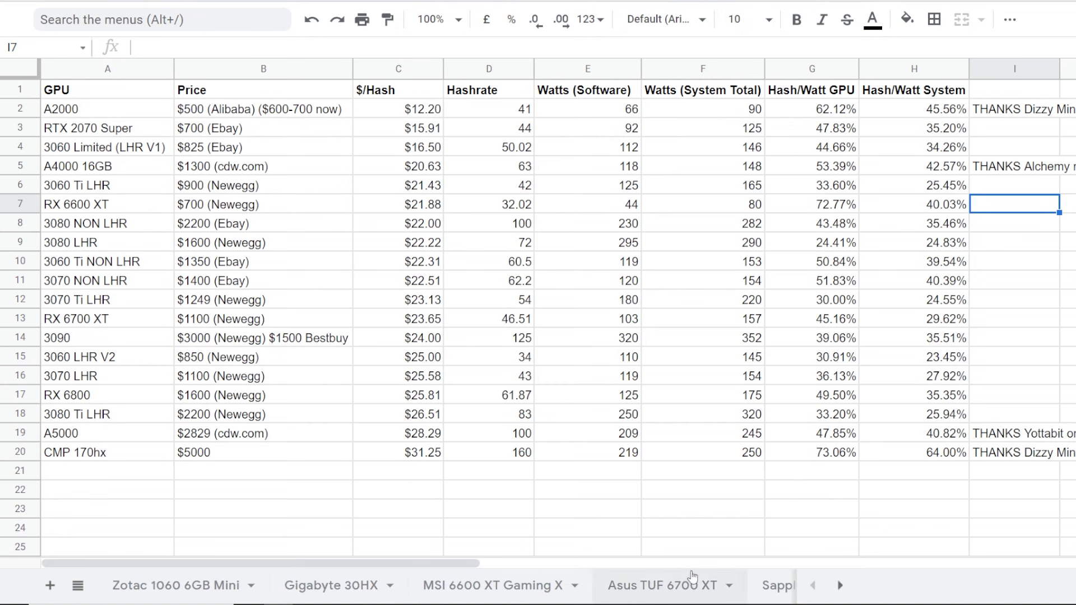
key(ctrl+shift+Page_Down)
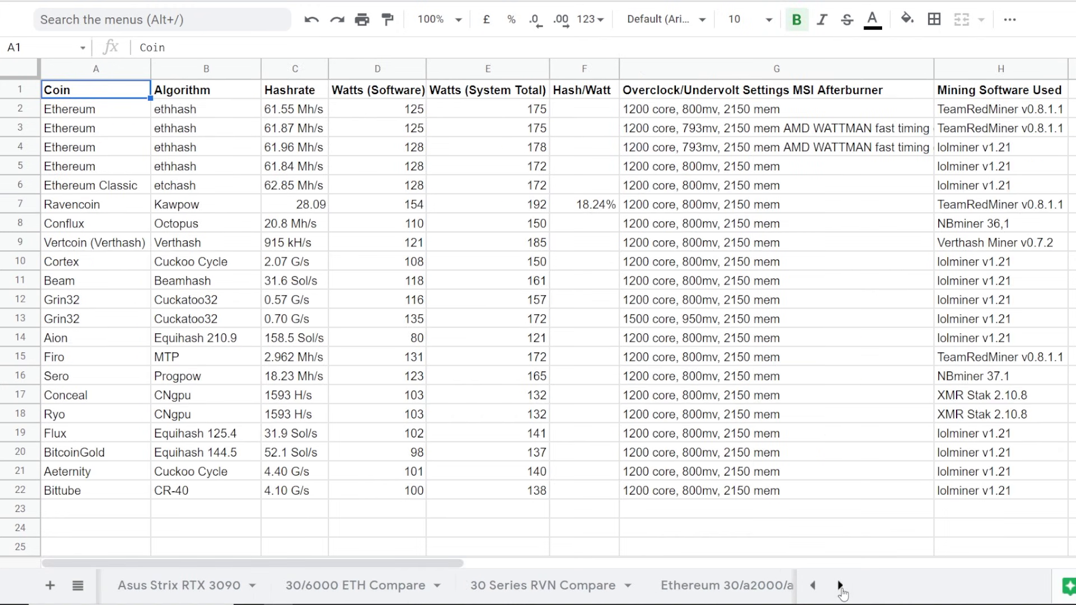
click(707, 593)
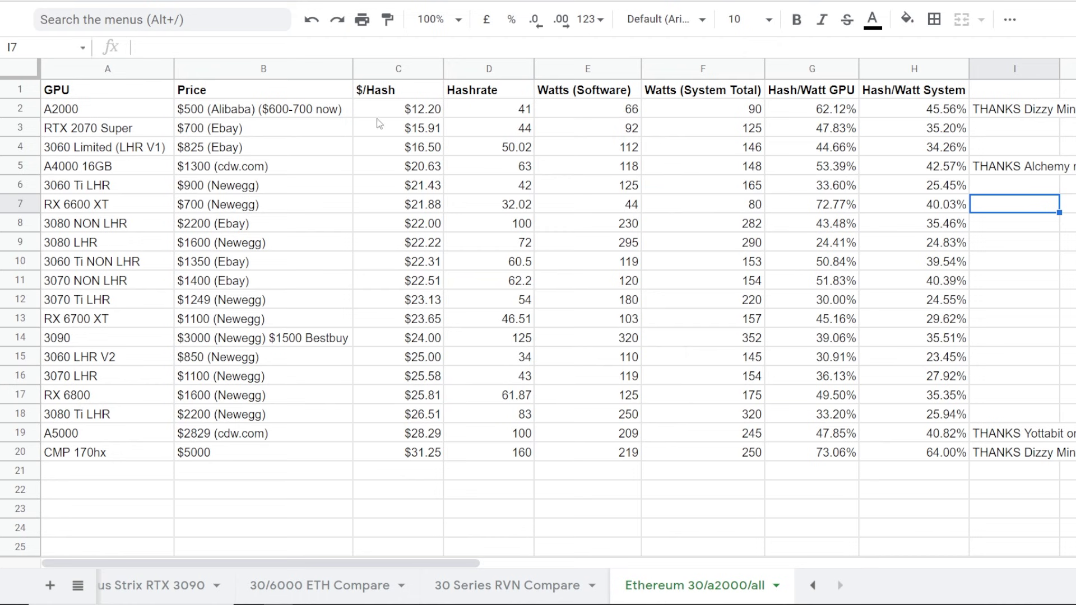
Check the A2000's cost per hash and review the names and prices of all listed GPUs.
click(398, 115)
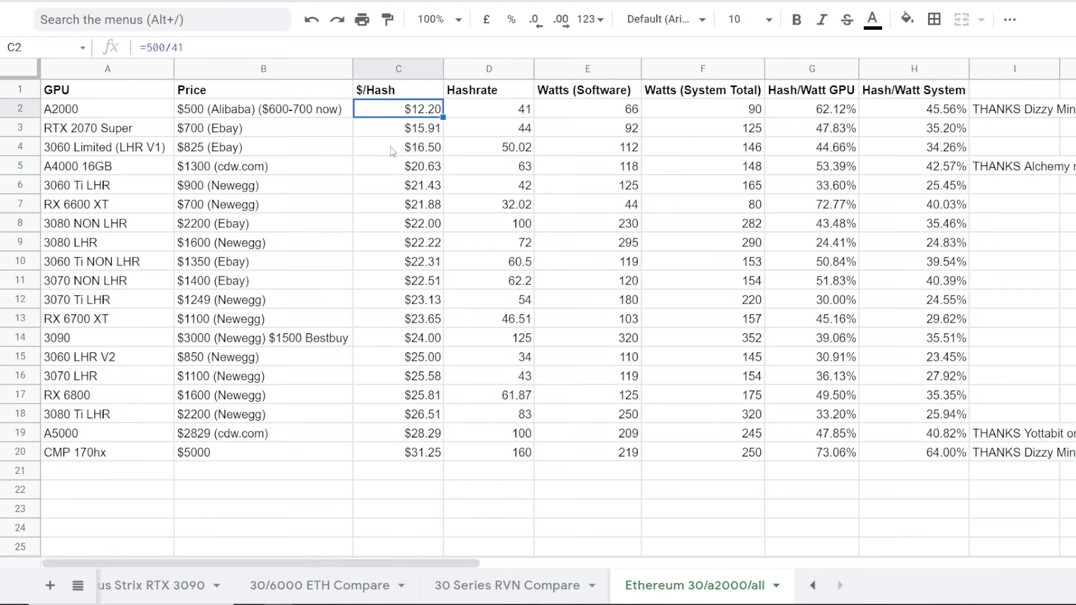
click(267, 115)
drag(266, 115, 234, 454)
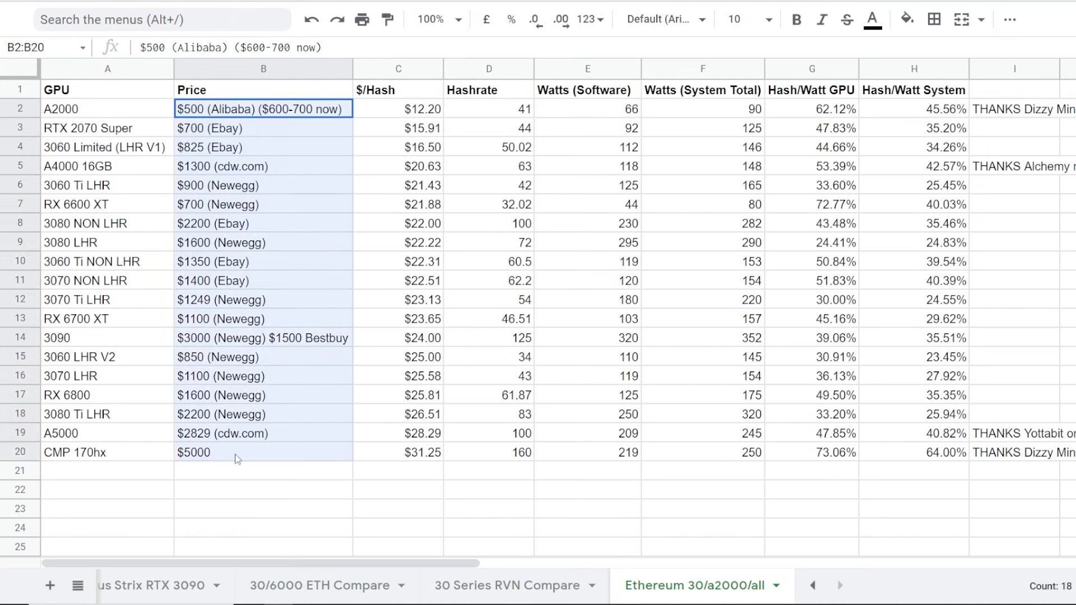
click(118, 111)
drag(118, 110, 244, 455)
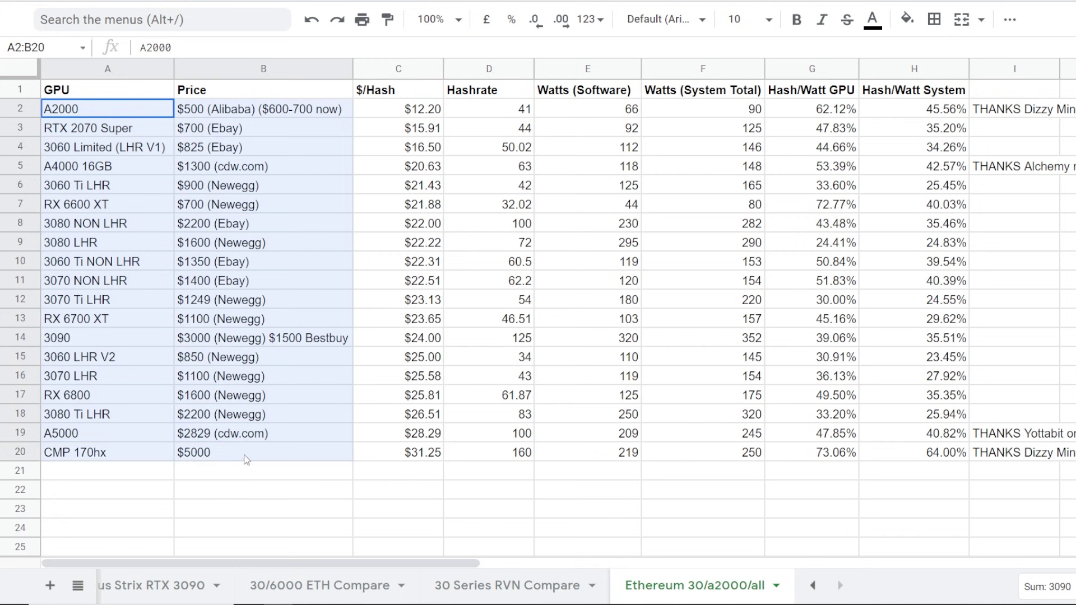
Examine the Alibaba price noted in the A2000's price cell without changing it.
click(259, 115)
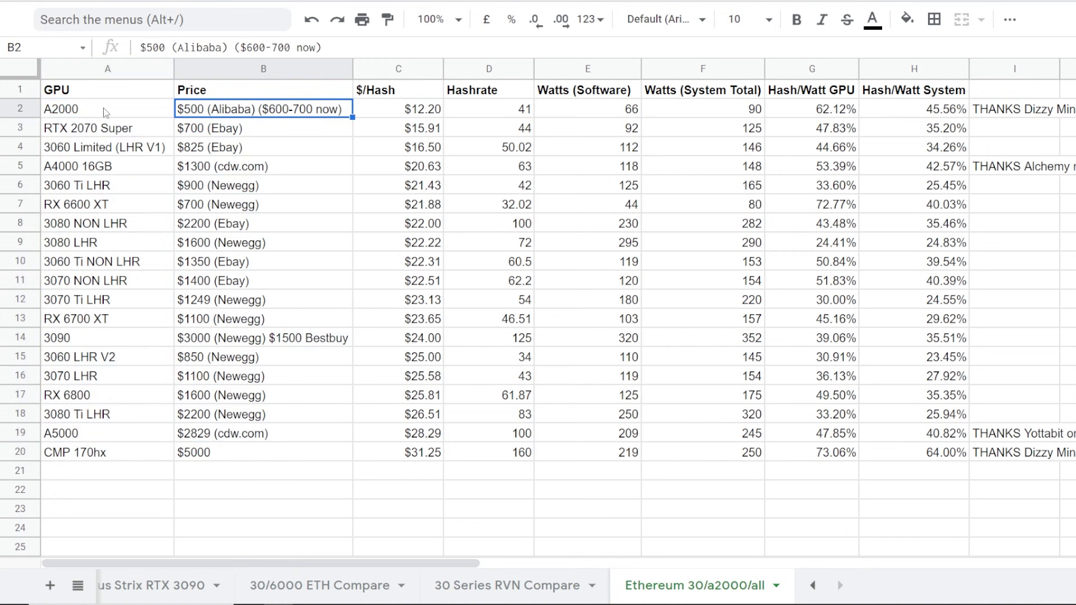
double_click(258, 111)
drag(258, 111, 178, 108)
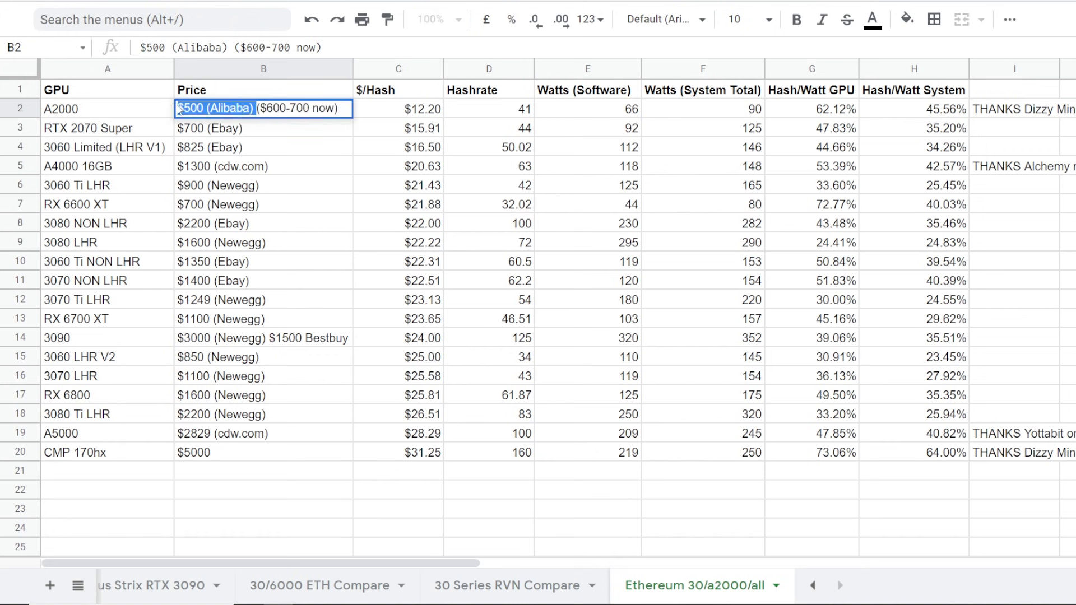
click(258, 110)
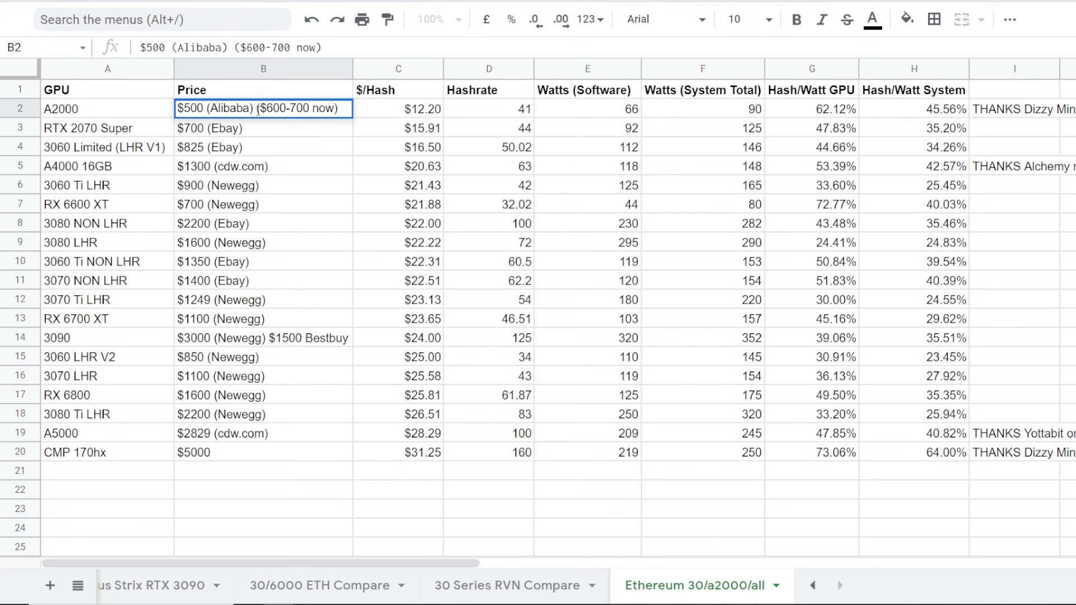
drag(258, 108, 61, 111)
click(86, 117)
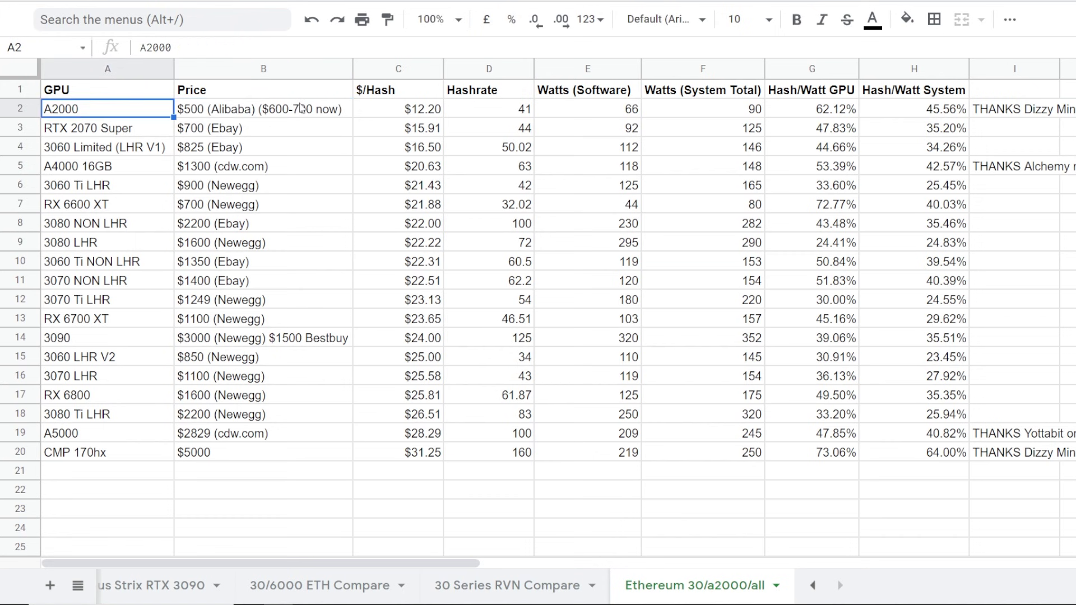
Examine the current price range noted for the A2000 and the formula behind its cost per hash.
click(294, 111)
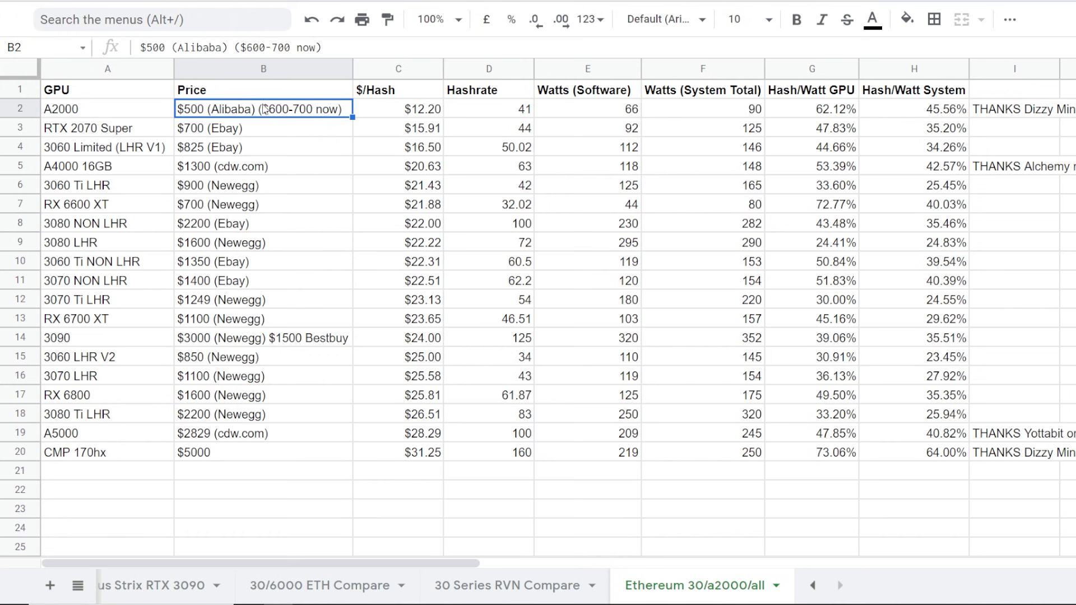
double_click(268, 109)
drag(266, 108, 311, 112)
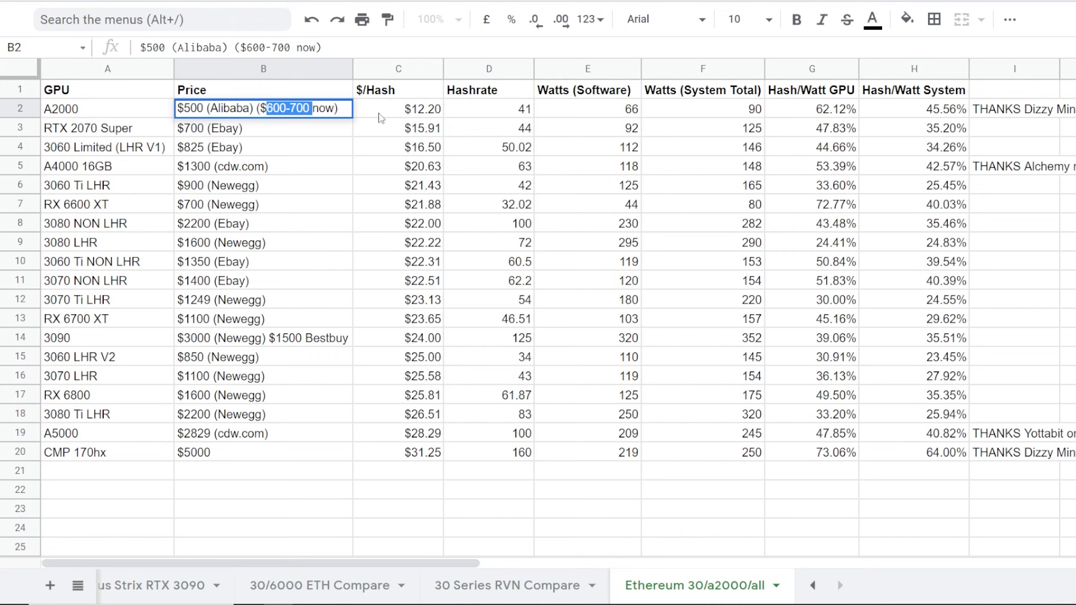
click(224, 109)
click(381, 114)
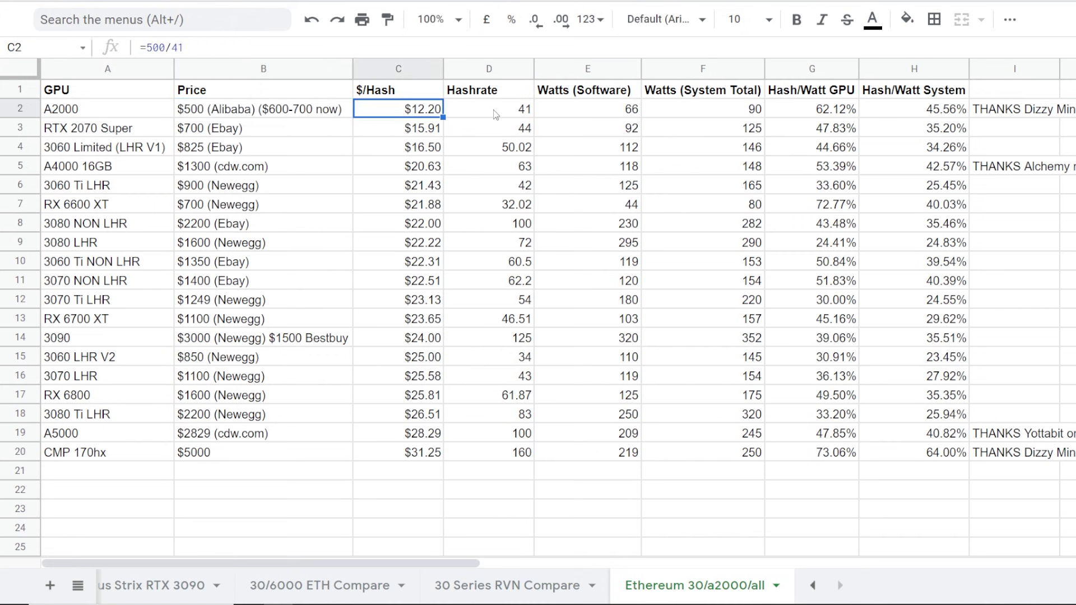
Check the A2000's hashrate, its credited source video, and its software and system total wattage.
click(495, 114)
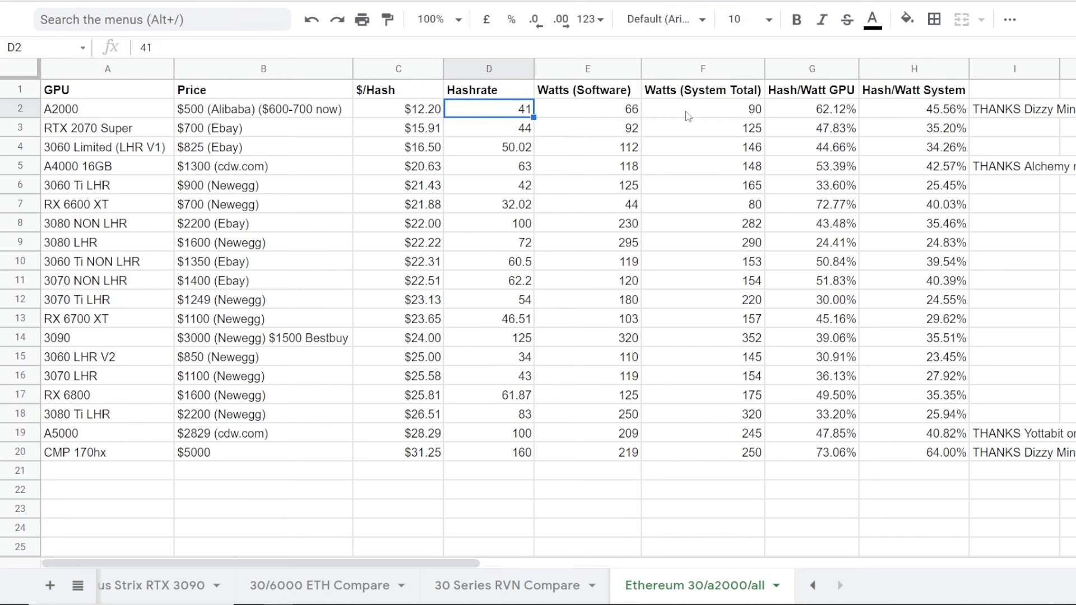
click(1018, 115)
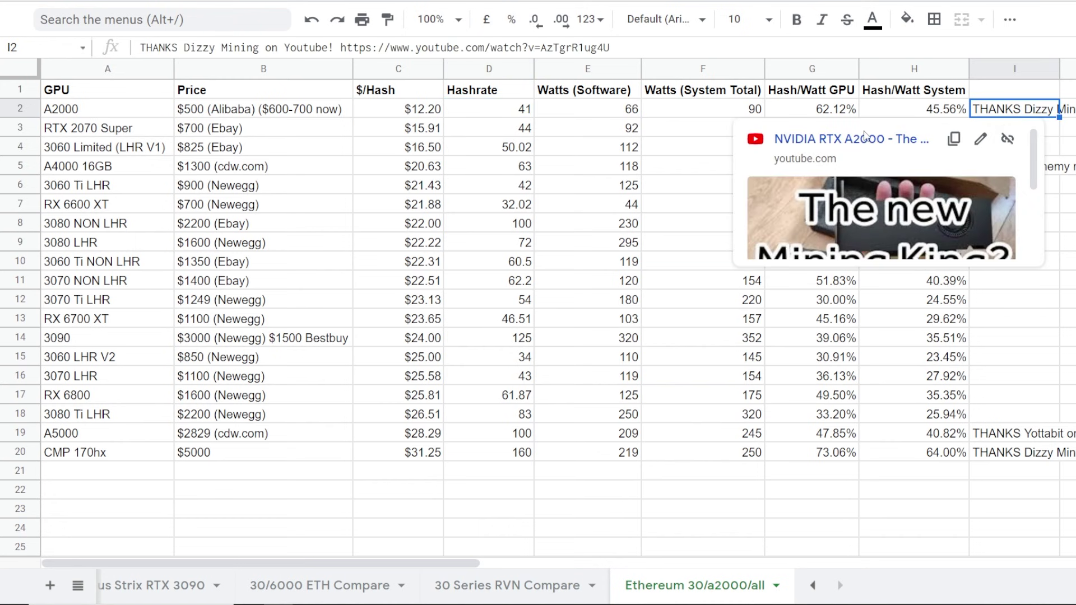
click(709, 112)
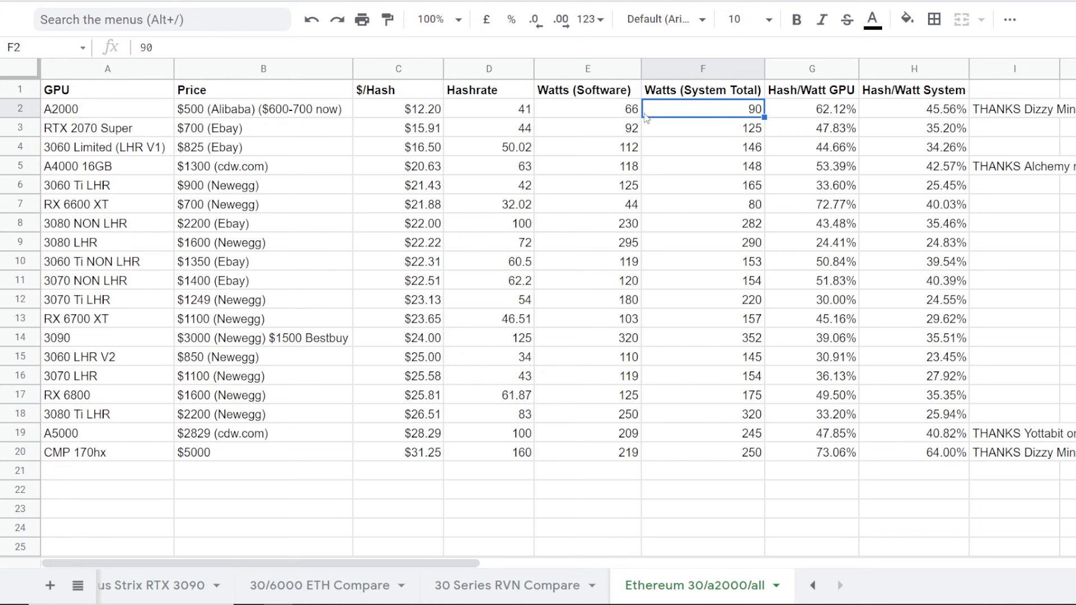
click(625, 110)
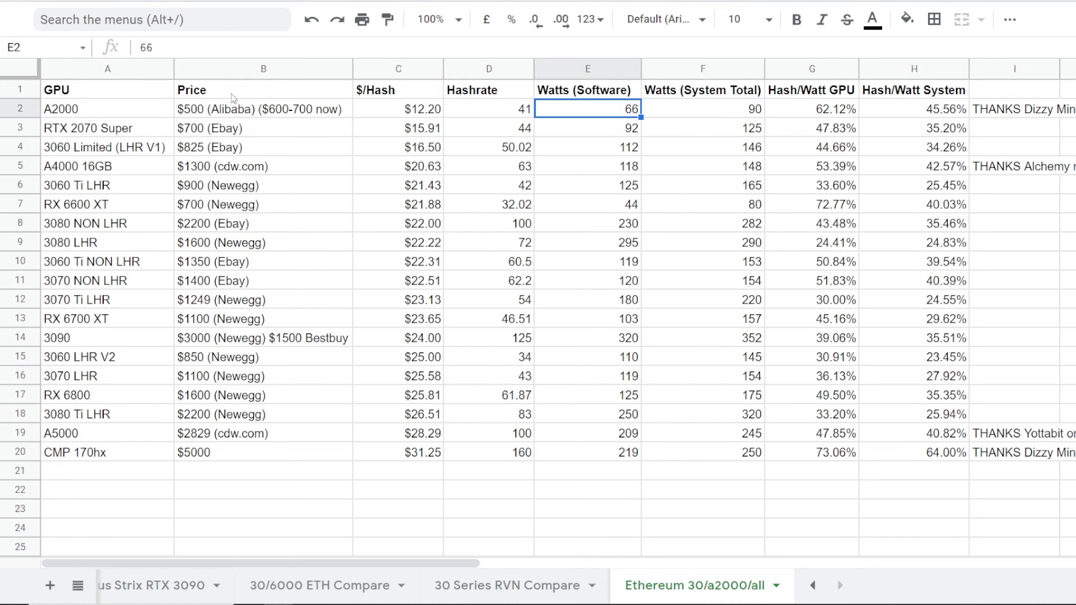
click(120, 120)
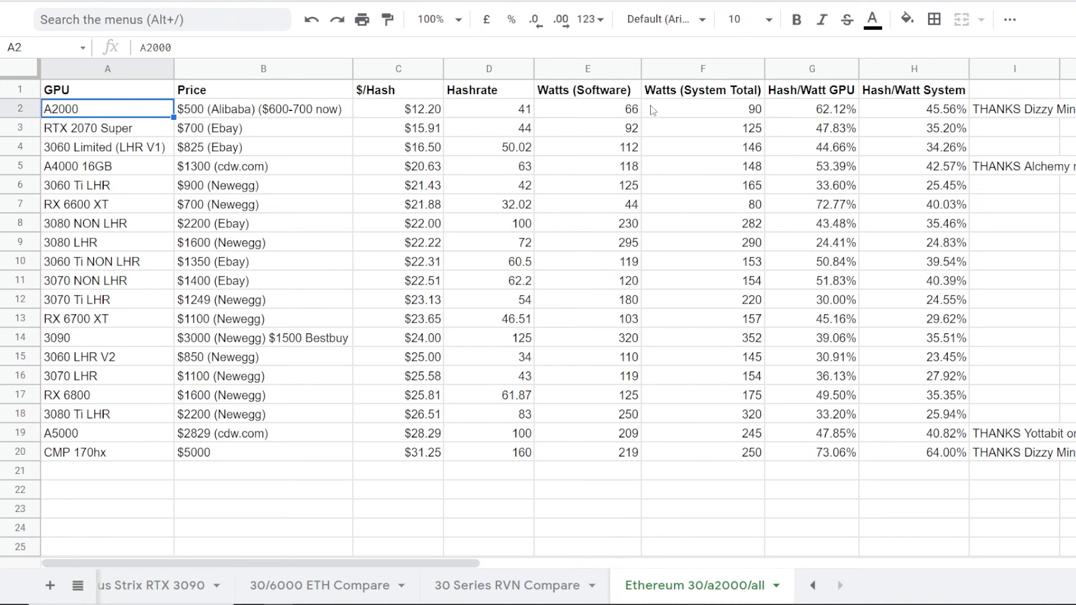
click(617, 115)
click(687, 117)
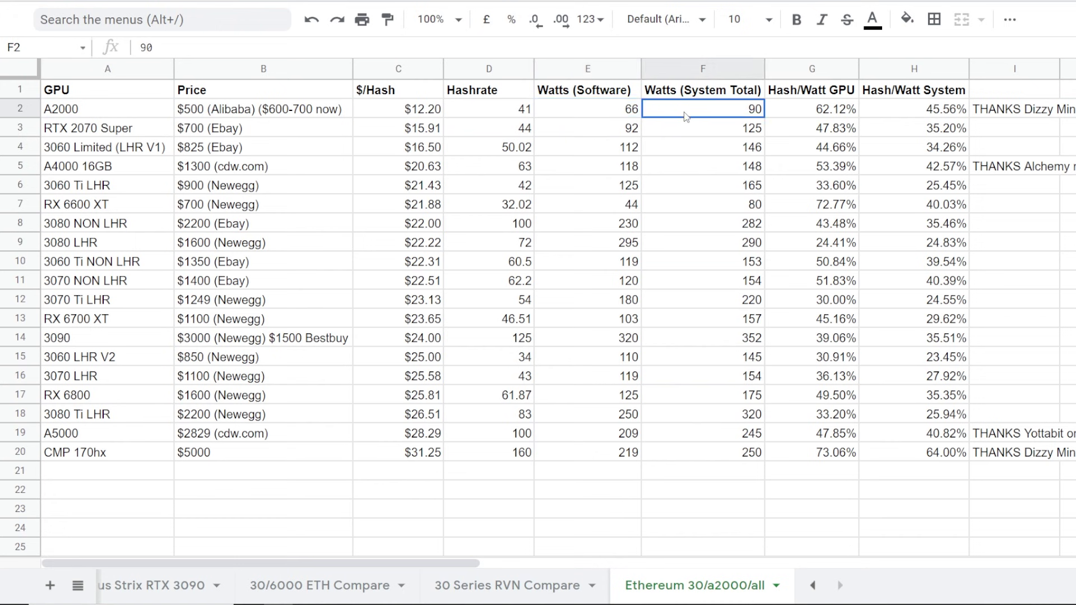
Compare the system total wattage across the GPUs and review the Hash/Watt GPU and Hash/Watt System columns.
drag(732, 91, 731, 164)
click(719, 115)
drag(715, 375, 699, 247)
click(725, 352)
click(721, 112)
drag(813, 114, 953, 474)
Compare the A2000's price and hashrate with the RX 6600 XT's entry and Newegg price.
click(323, 114)
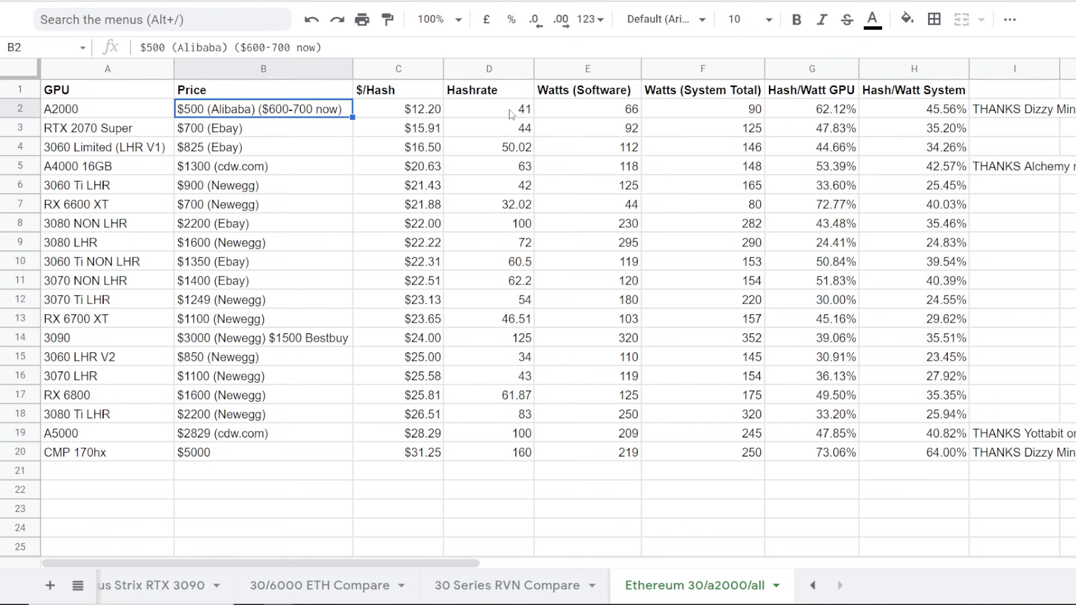
click(516, 113)
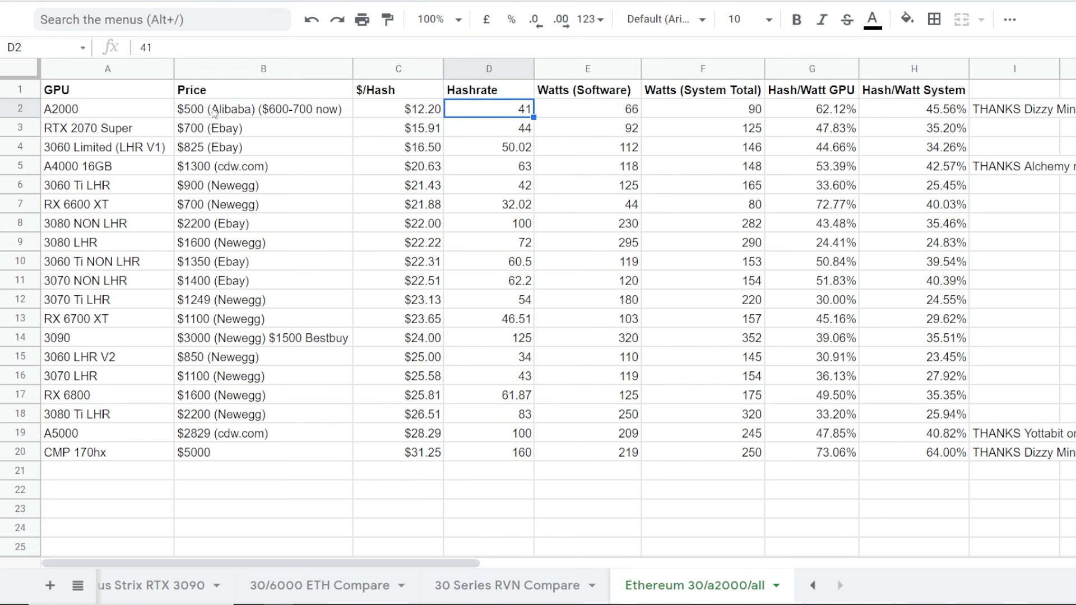
click(125, 209)
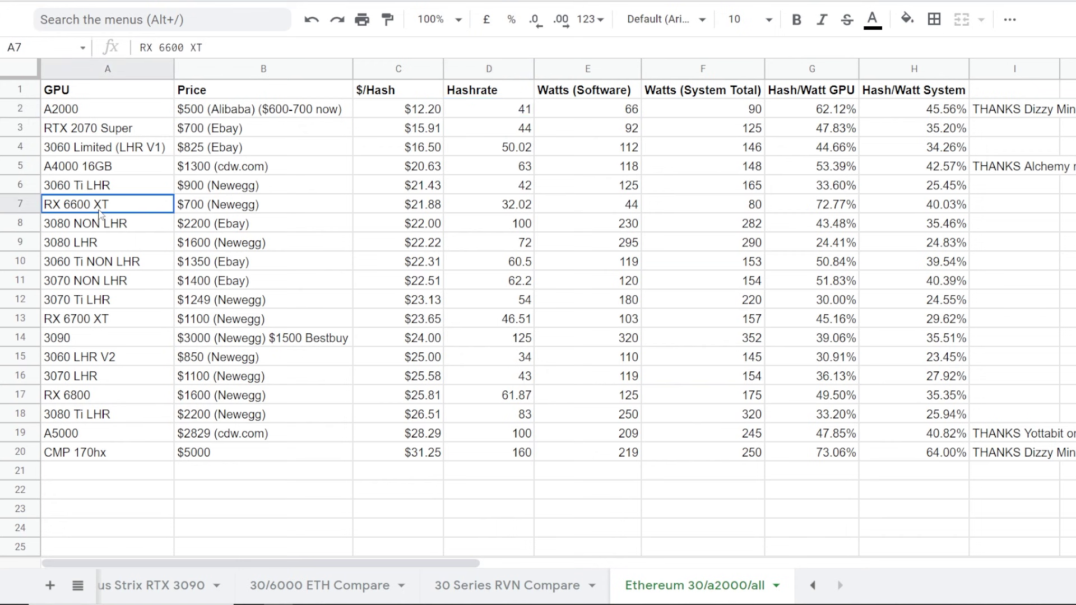
shift+click(176, 211)
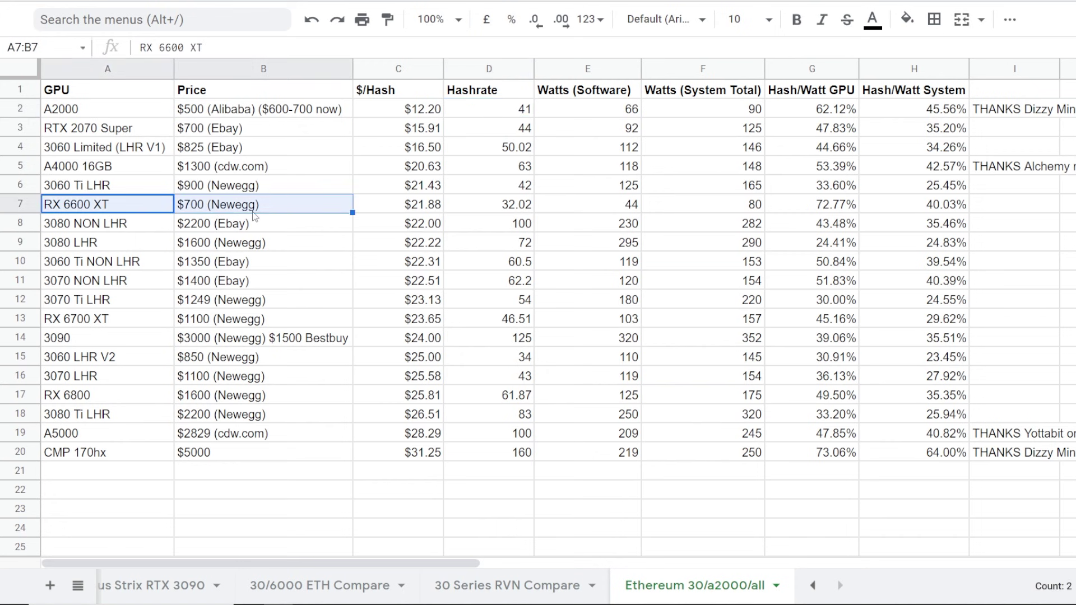
click(227, 213)
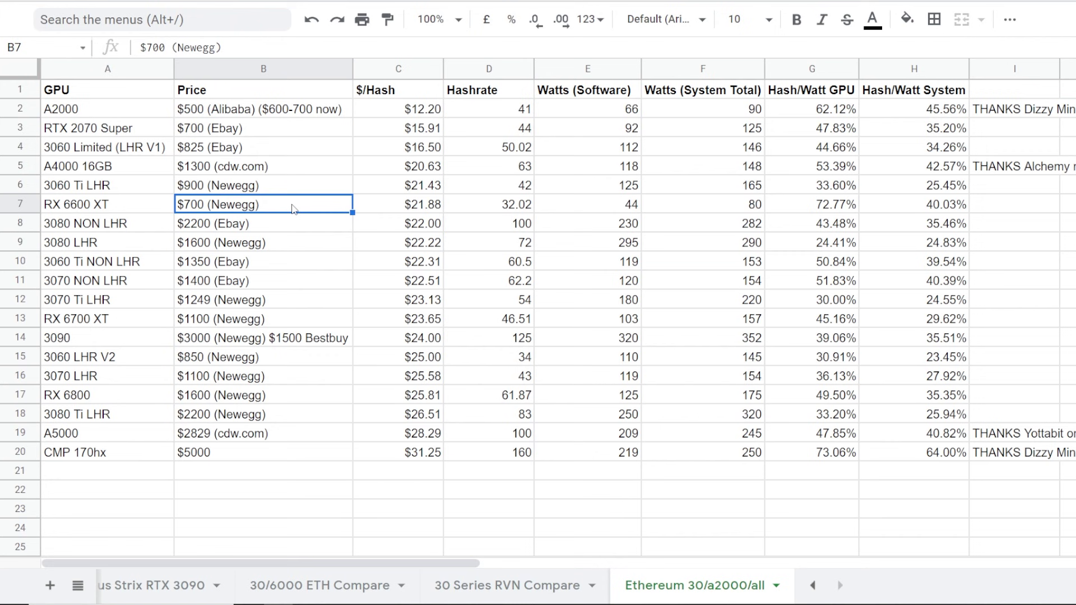
Check the RX 6600 XT's hashrate along with its software and system total wattage.
click(517, 207)
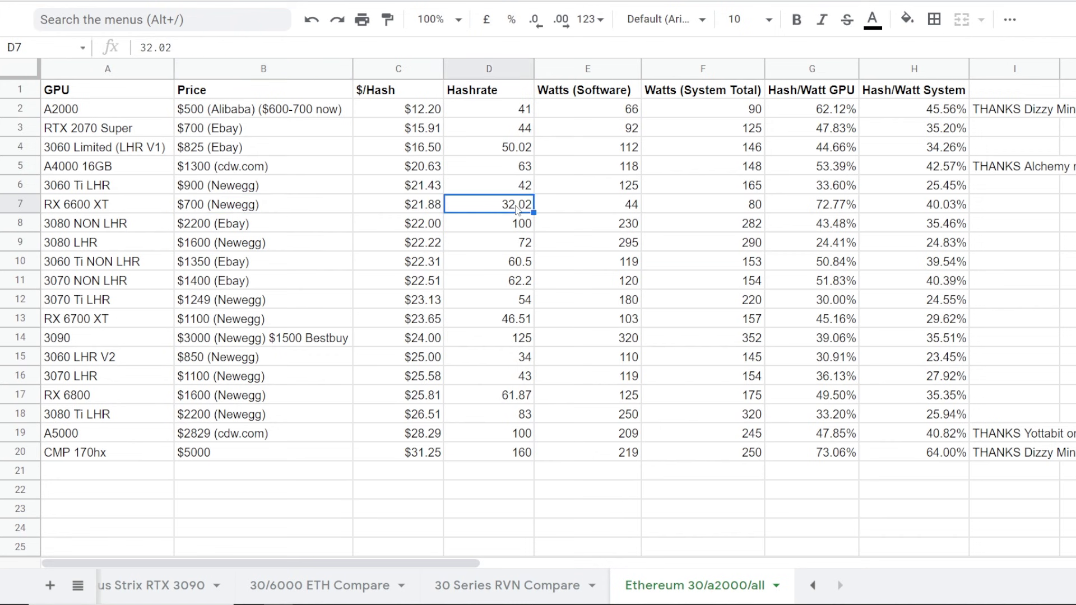
click(620, 210)
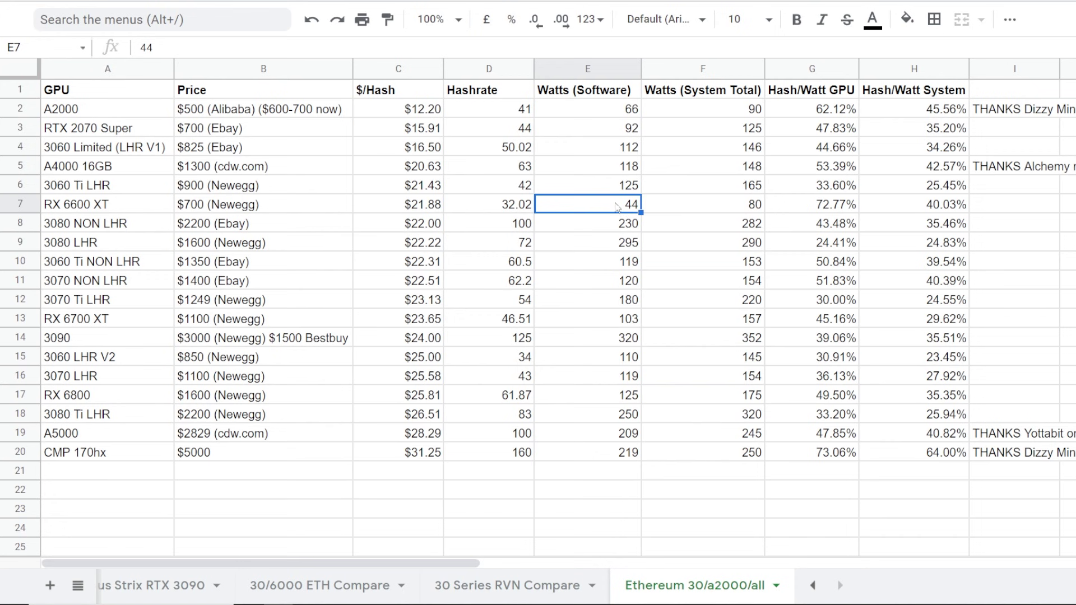
click(700, 211)
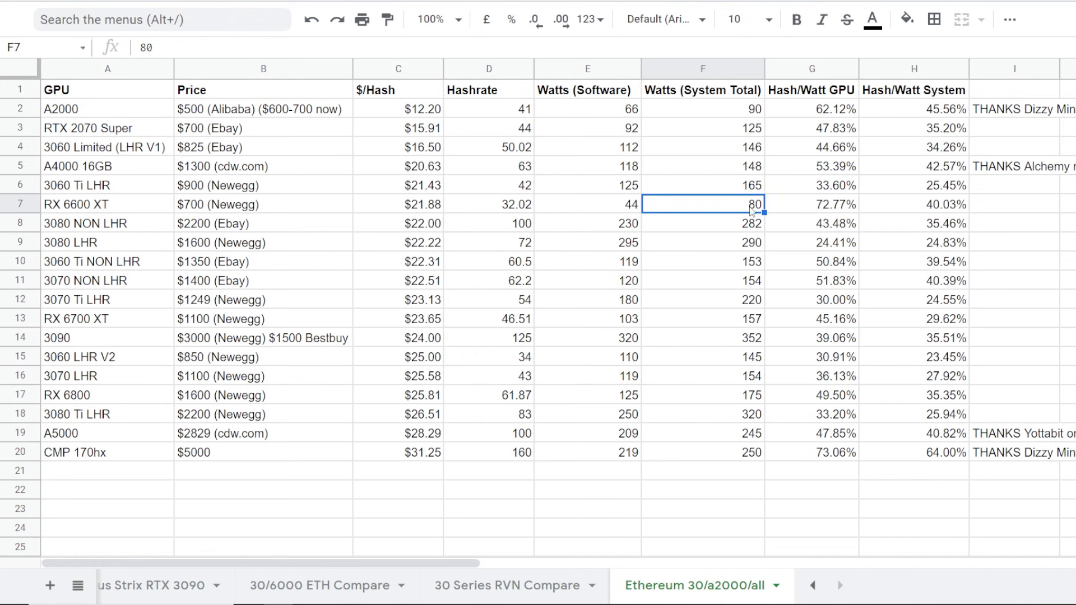
Review the RTX 2070 Super's eBay price, hashrate and software wattage.
click(291, 134)
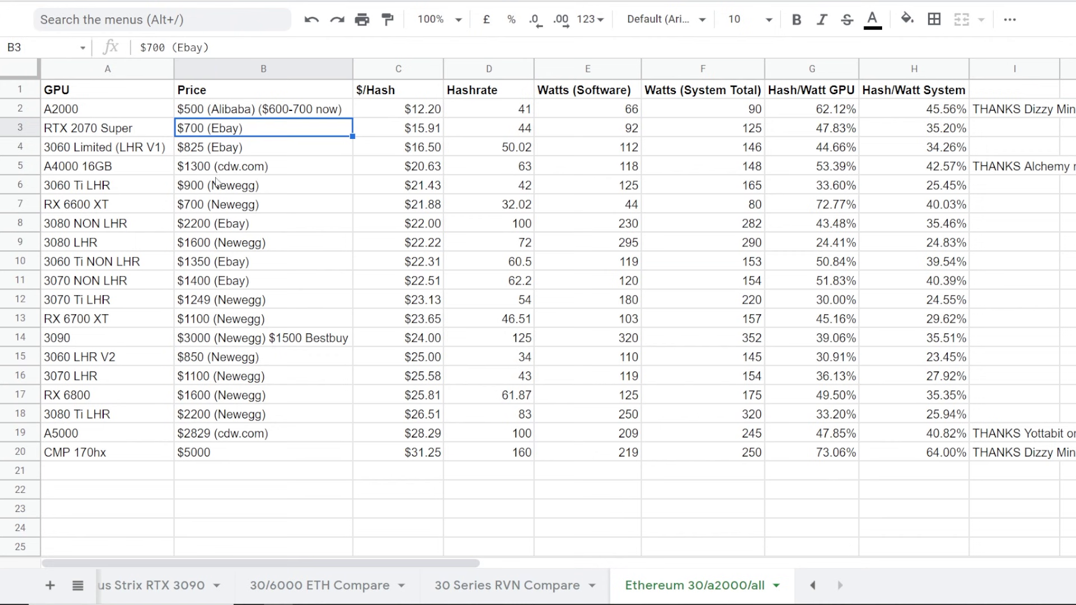
drag(149, 111, 230, 197)
click(211, 131)
click(132, 136)
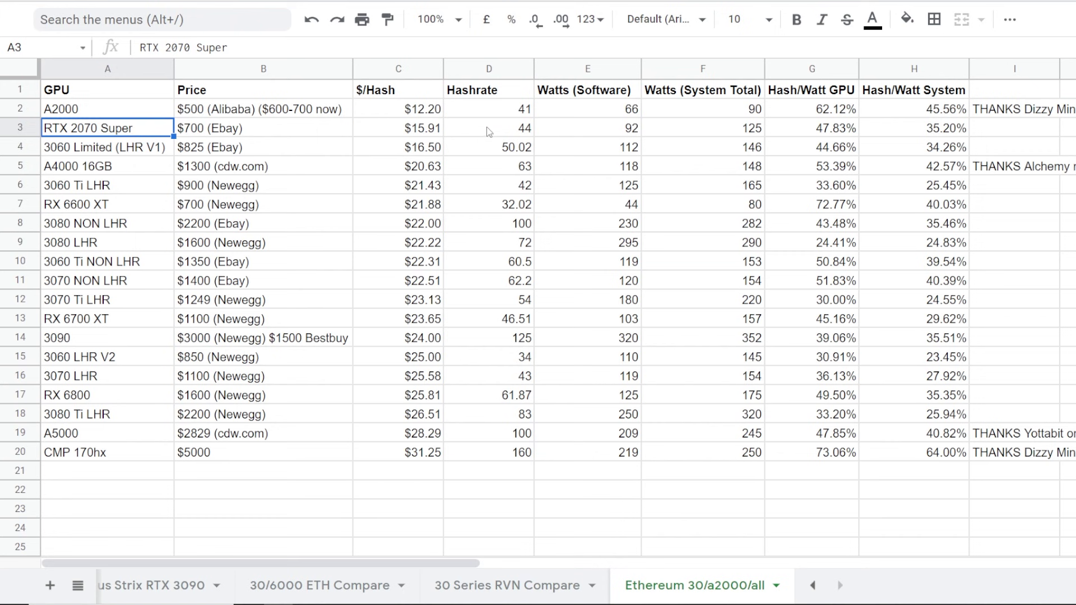
mouse_move(507, 134)
mouse_down()
mouse_move(562, 135)
mouse_move(508, 134)
mouse_up()
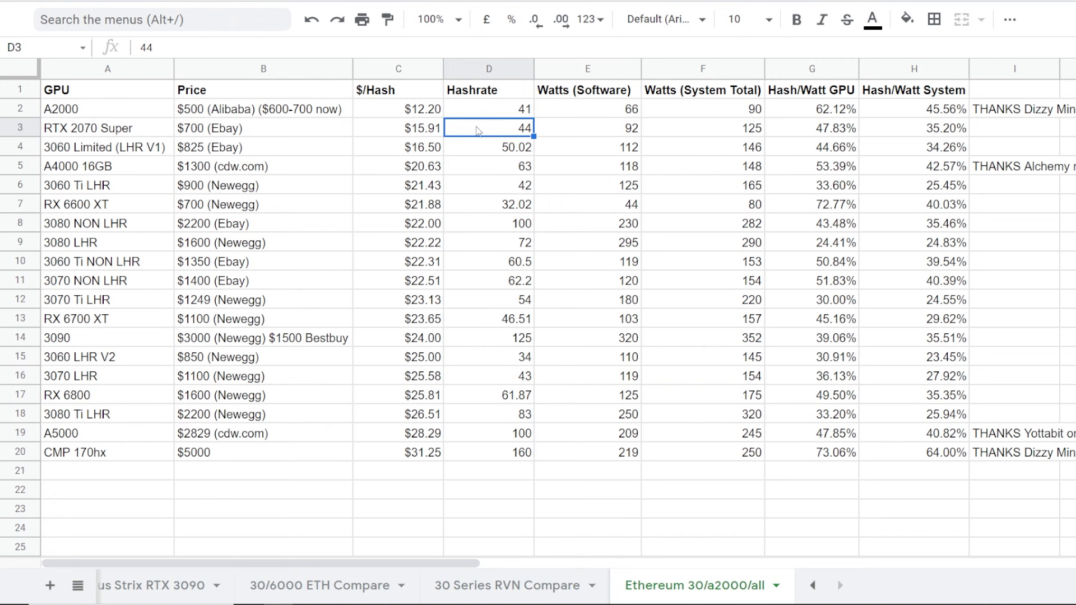
click(588, 132)
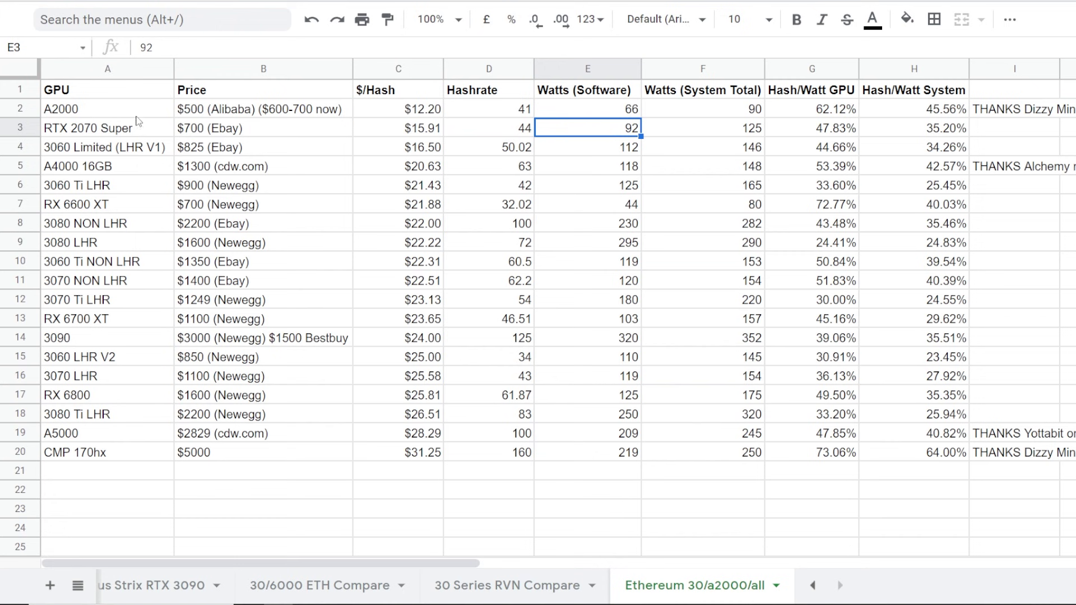
click(122, 128)
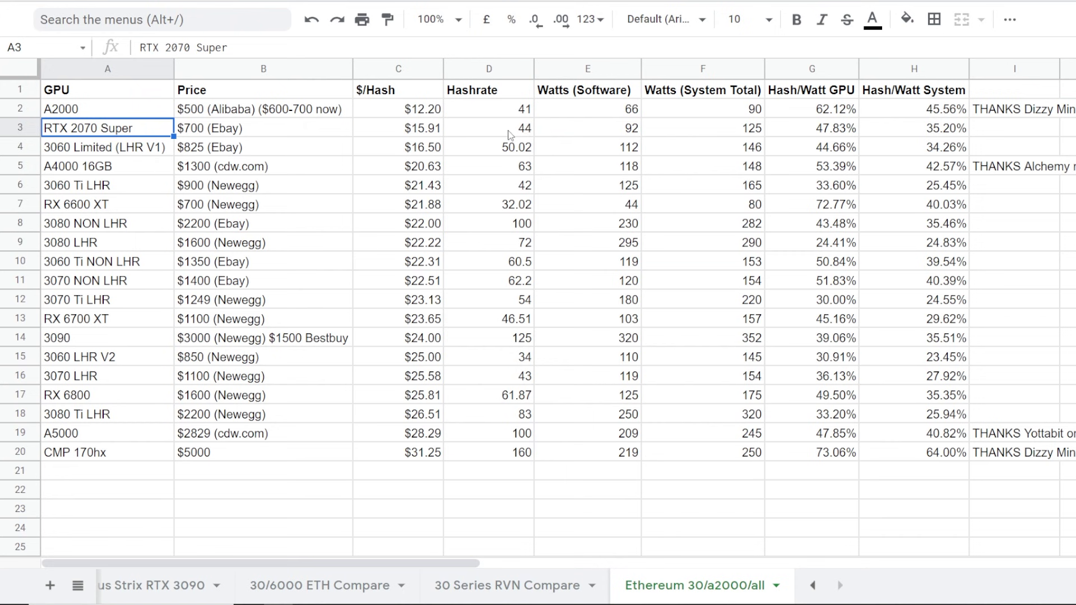
drag(511, 133, 583, 134)
click(602, 136)
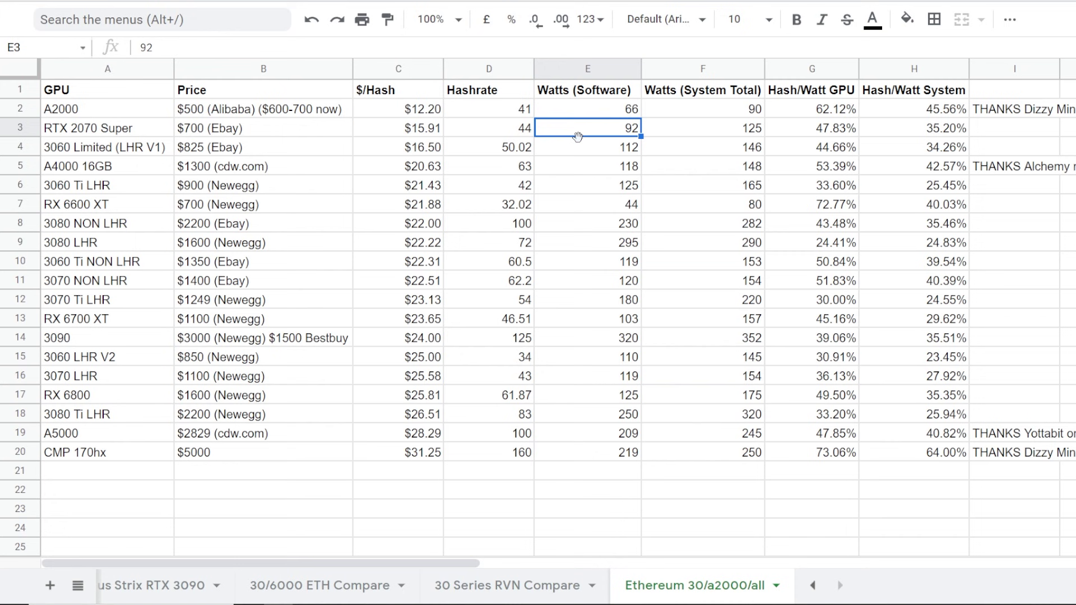
Examine the RTX 2070 Super's cost-per-hash formula against its eBay price.
click(397, 133)
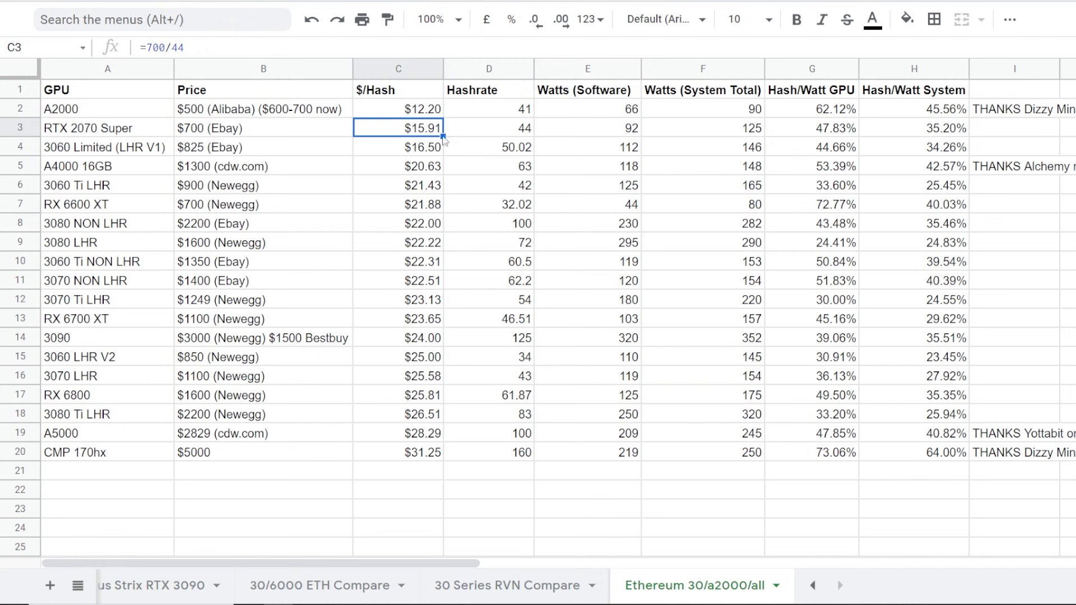
click(231, 135)
click(419, 134)
click(231, 135)
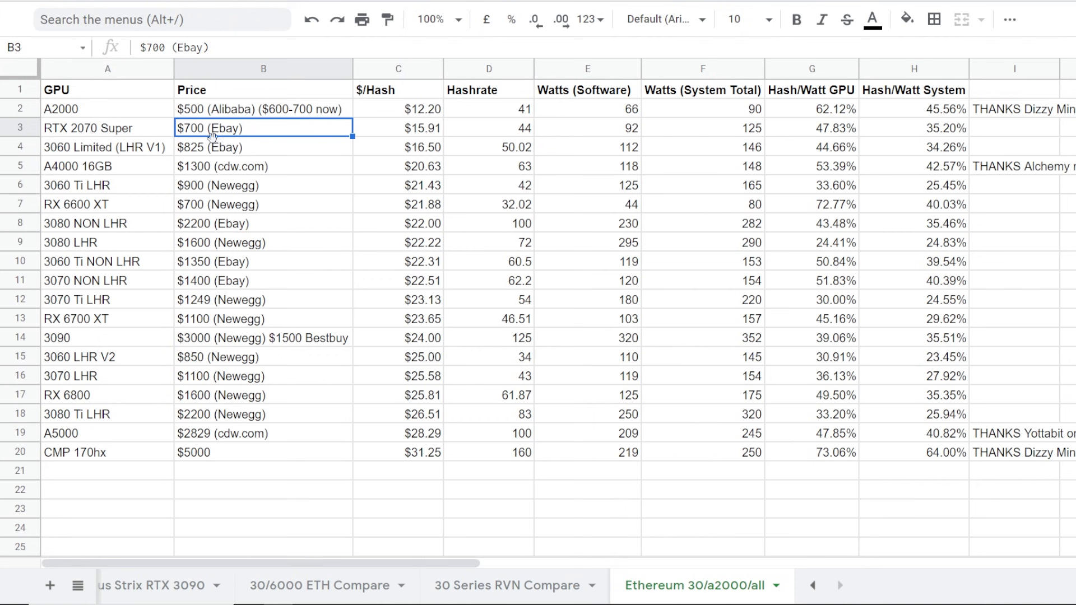
Compare the RTX 2070 Super's entry, from GPU name through software wattage, with the cards listed below it.
click(76, 130)
drag(76, 130, 580, 136)
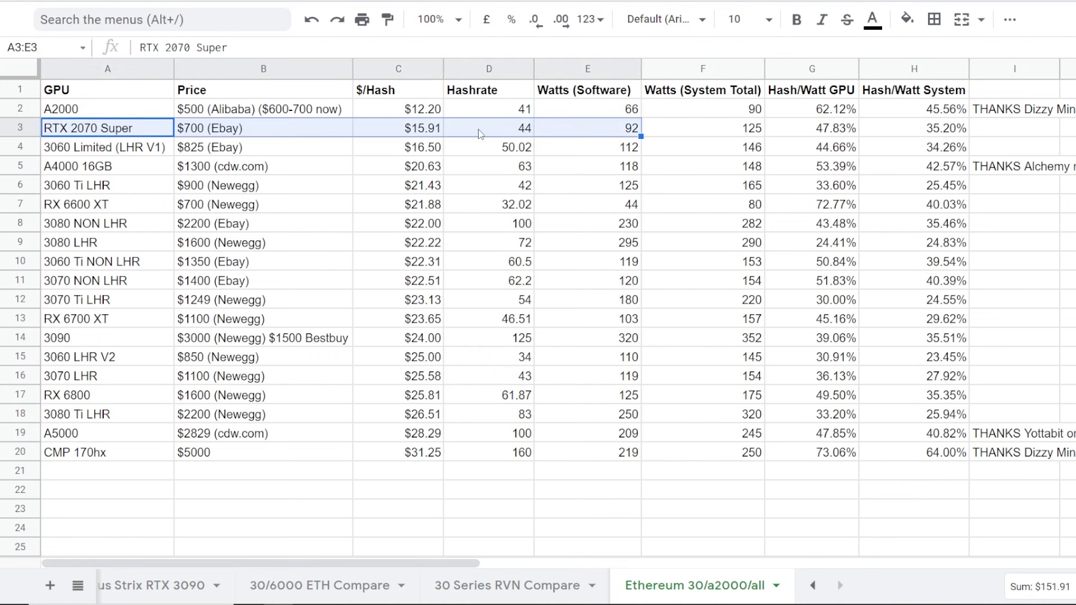
click(120, 134)
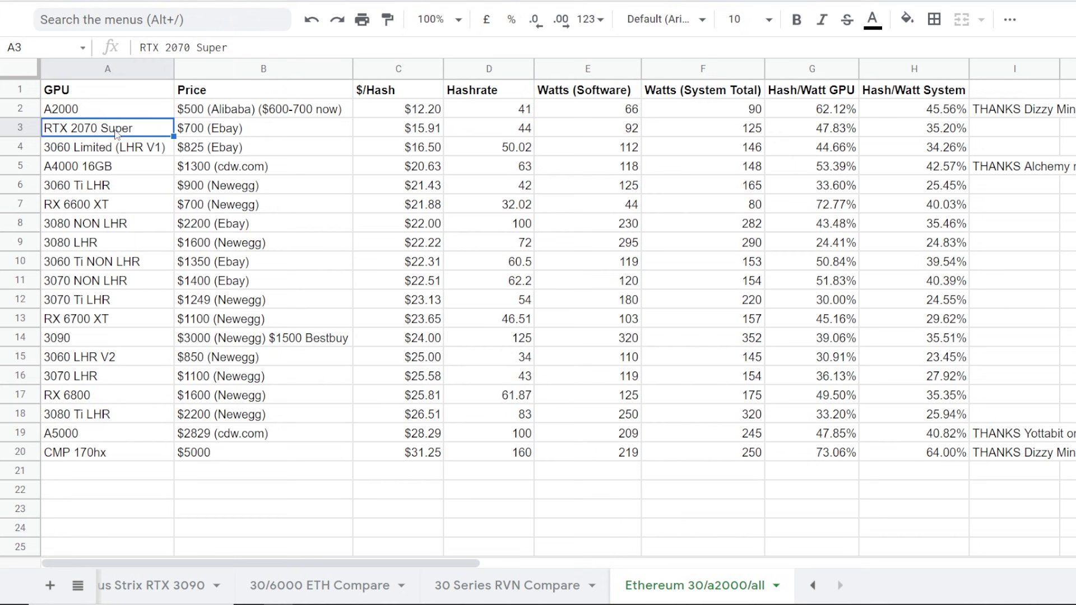
drag(82, 167, 418, 427)
click(111, 130)
drag(111, 130, 621, 134)
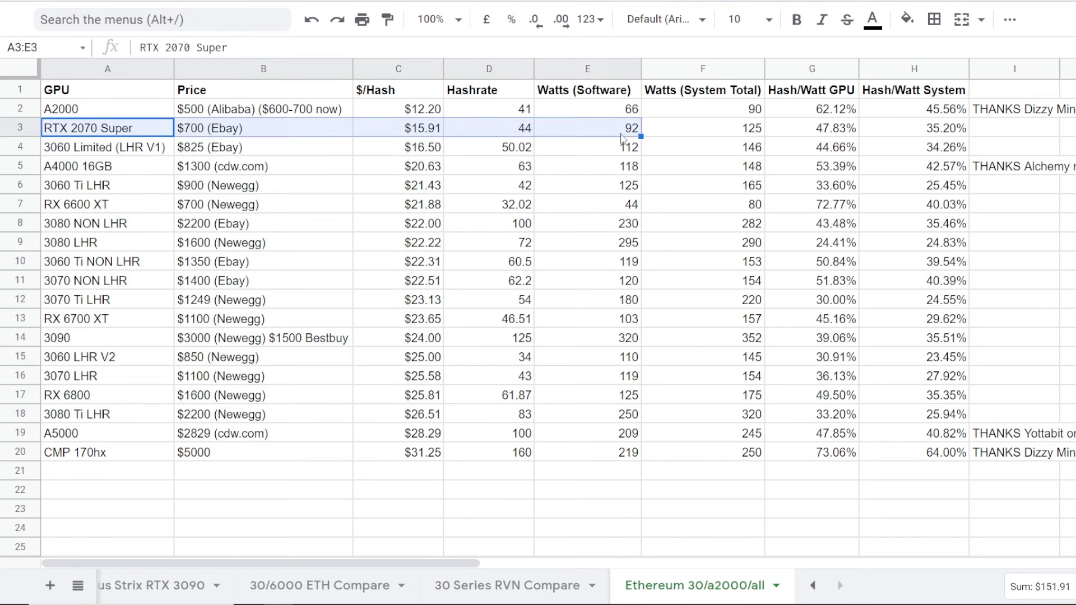
Review the 3060 Limited (LHR V1)'s eBay price, hashrate, and software and system total wattage.
click(135, 151)
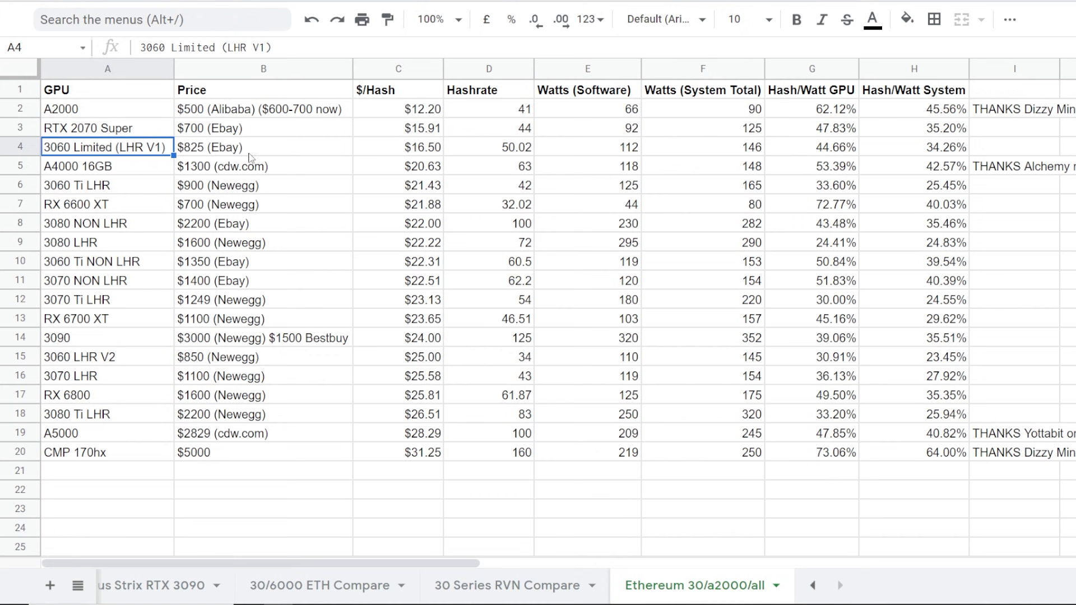
click(289, 153)
drag(289, 153, 240, 156)
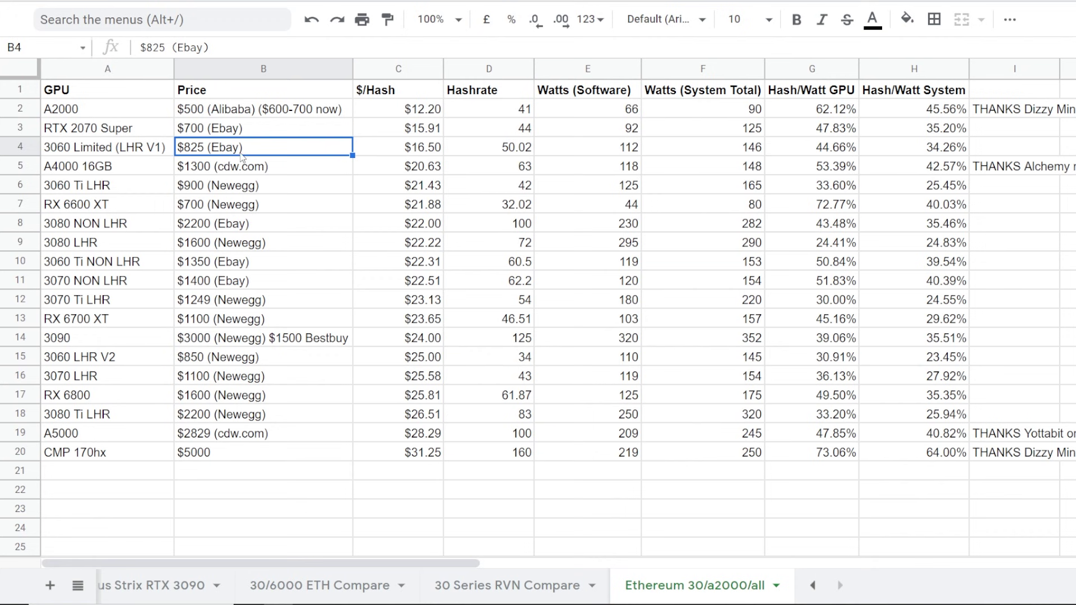
click(106, 151)
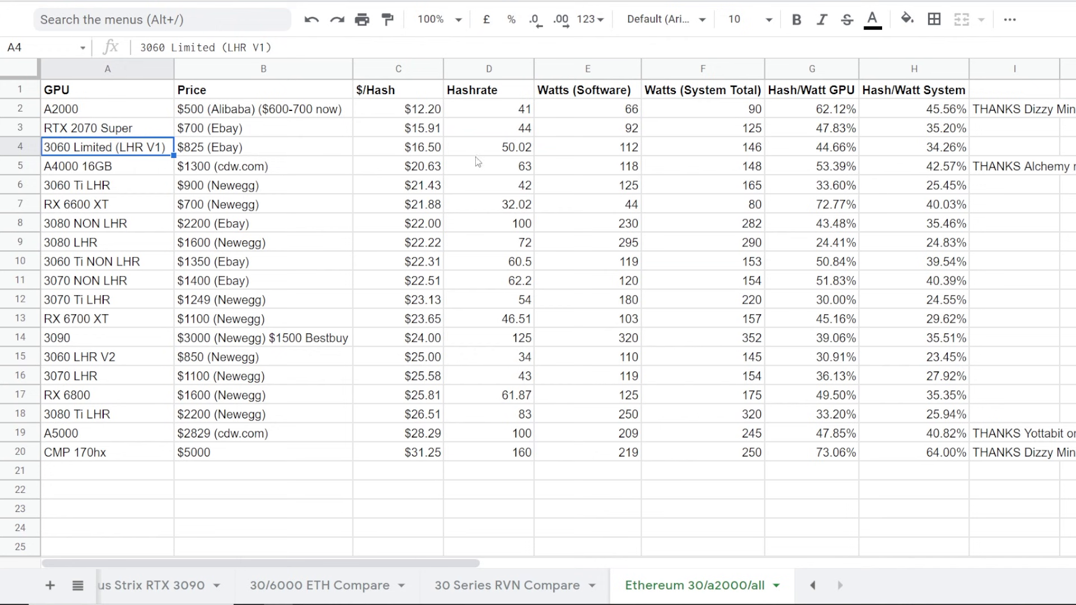
click(506, 153)
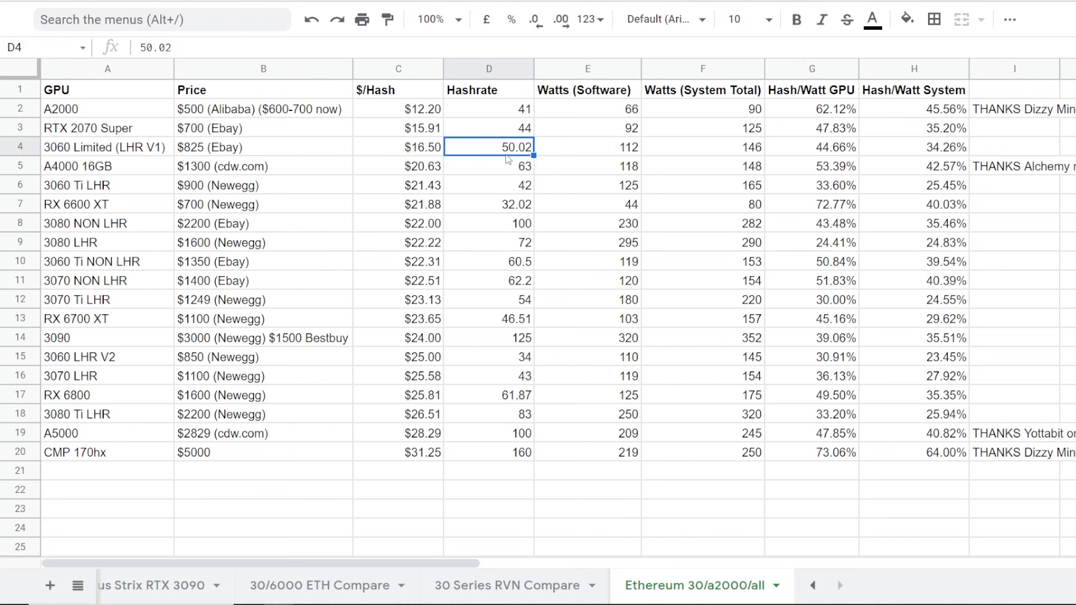
drag(580, 149, 765, 146)
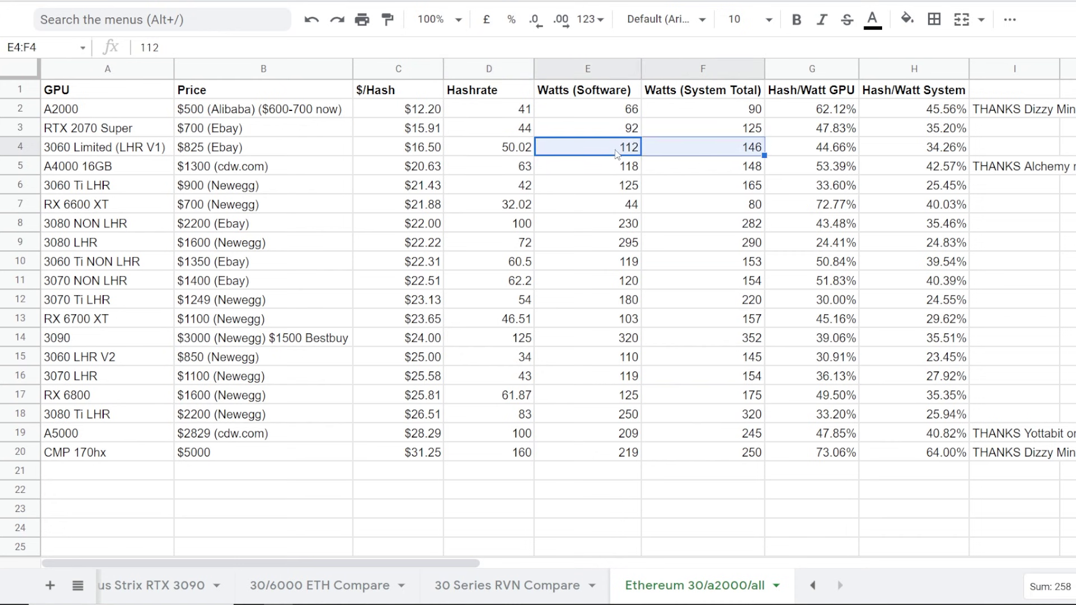
Examine the 3060 Limited (LHR V1)'s cost-per-hash formula and compare the card with the A2000 and RTX 2070 Super.
click(316, 156)
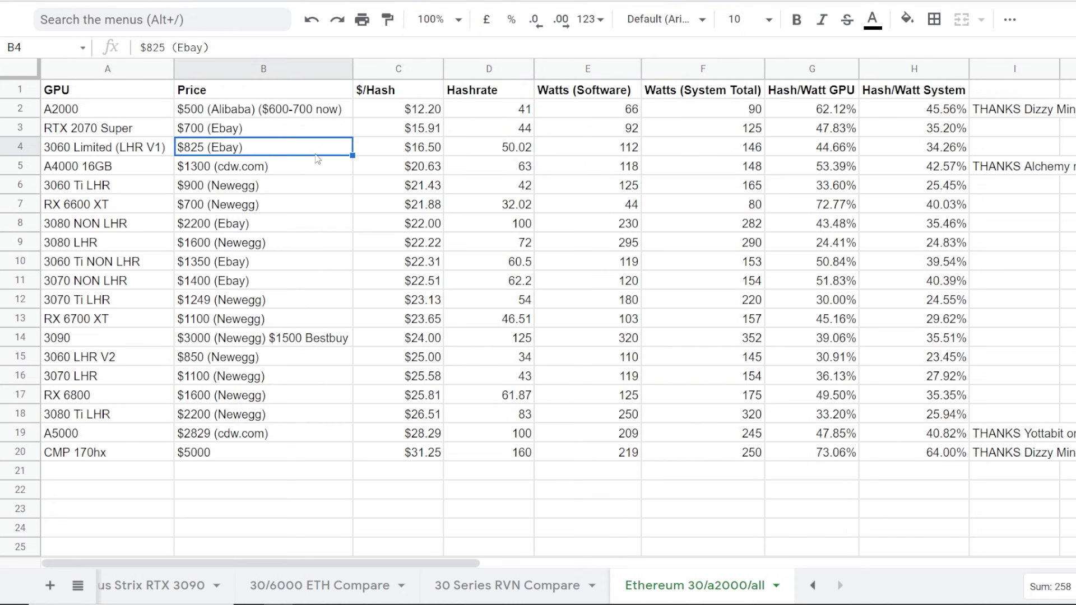
click(375, 156)
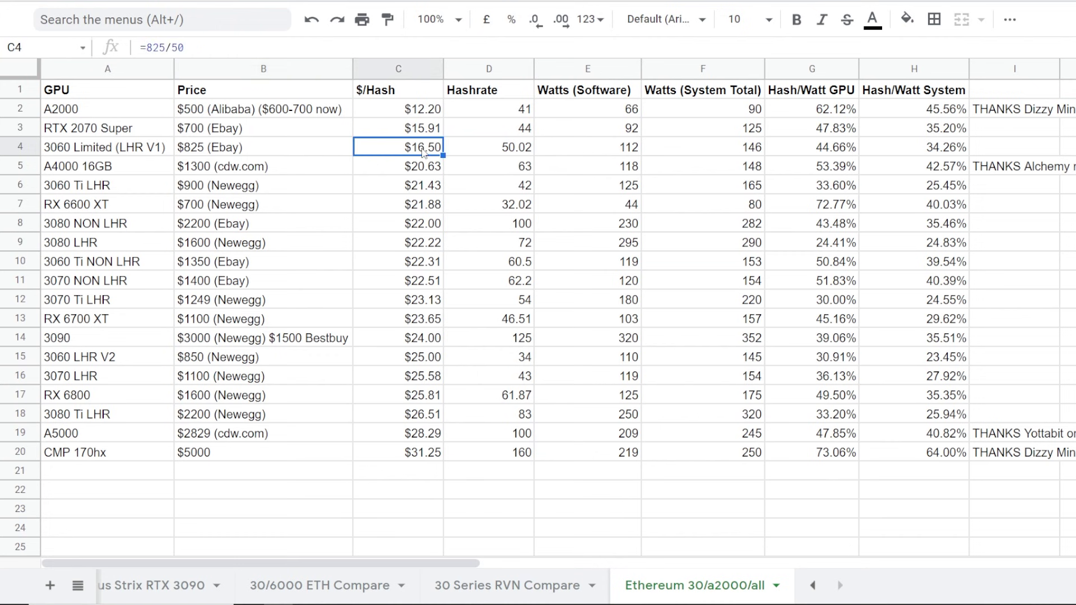
drag(407, 147, 100, 114)
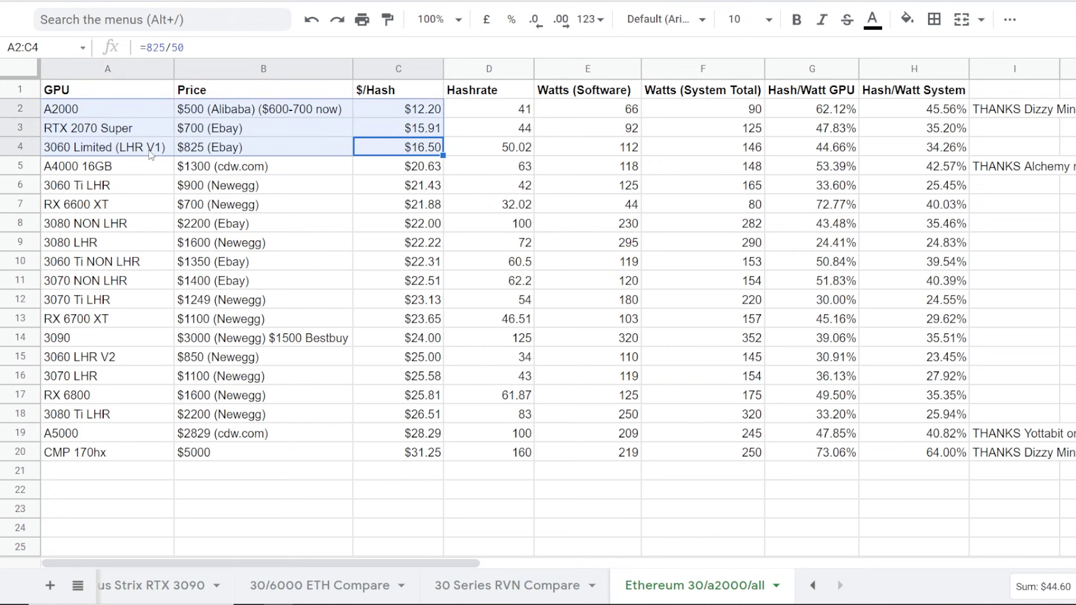
click(150, 152)
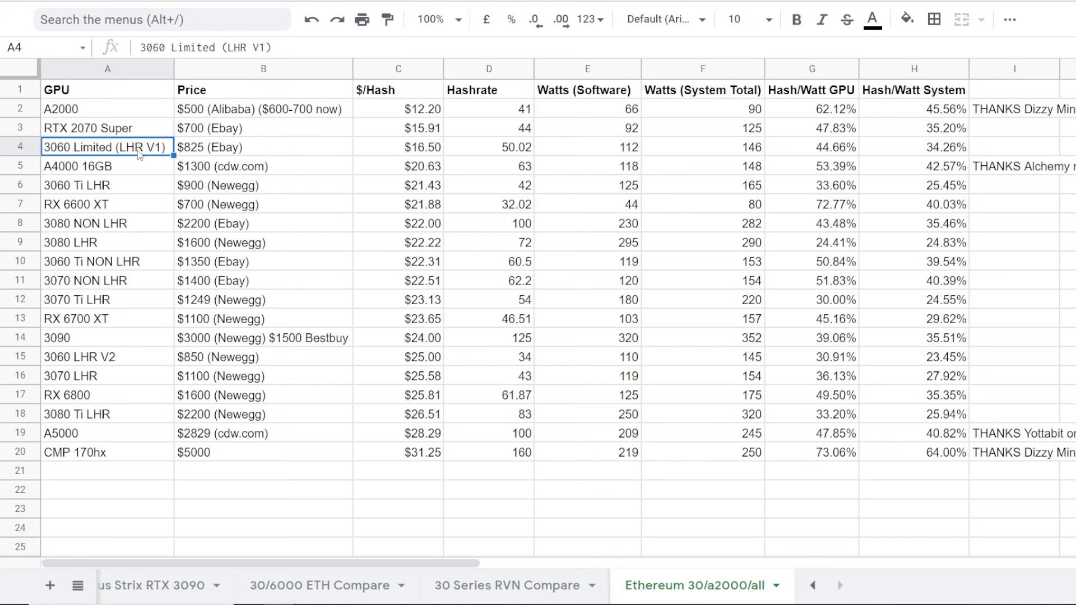
drag(139, 154, 908, 152)
click(512, 151)
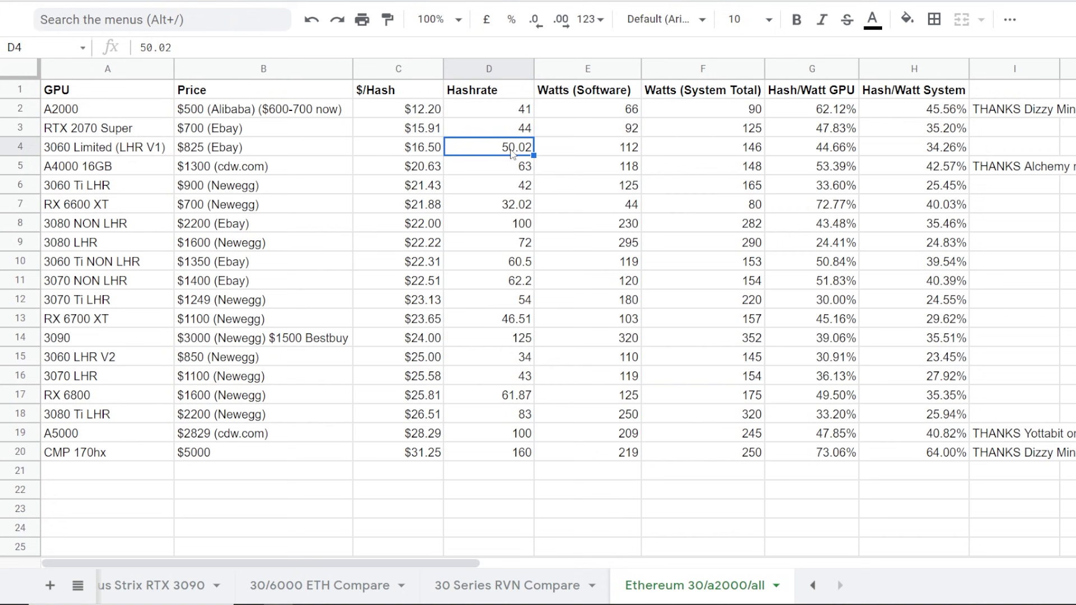
Add the memory size to the A2000's name so that the GPU entry reads "A2000 6GB".
click(129, 170)
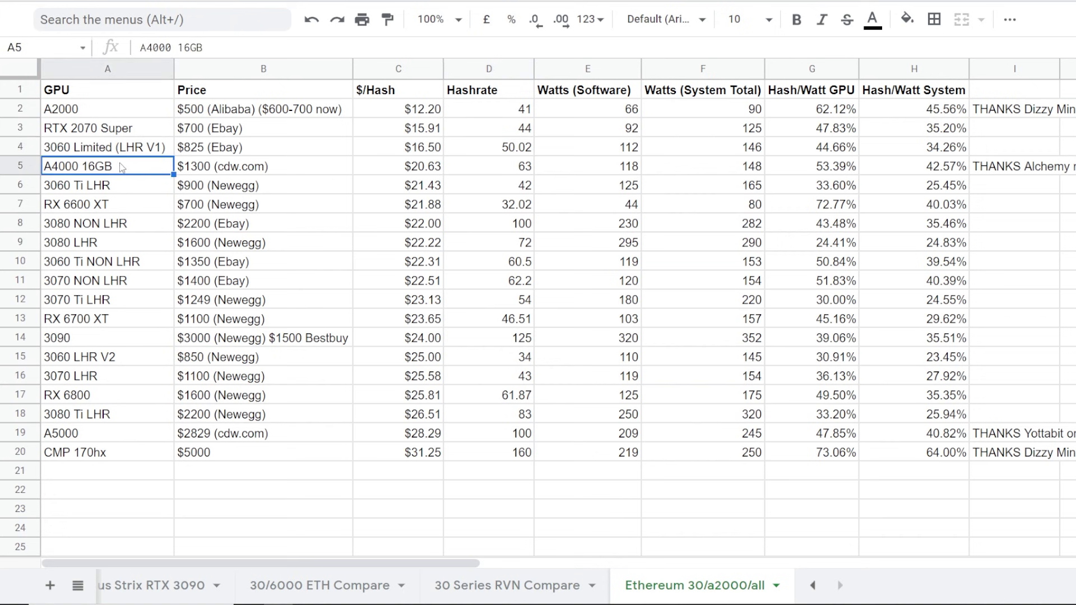
double_click(104, 109)
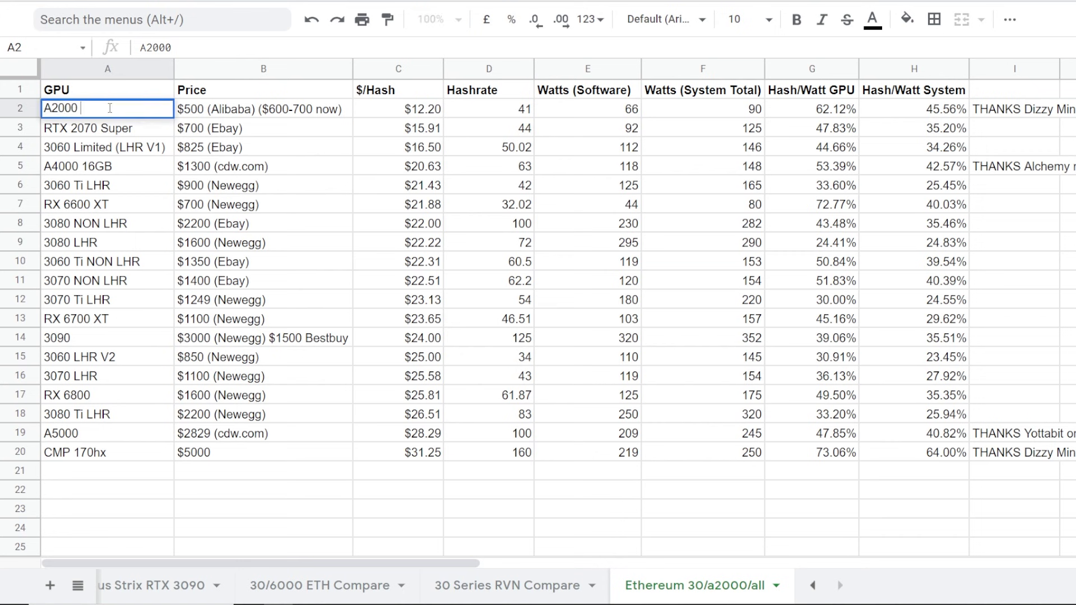
text(6GB)
click(138, 166)
Check the A4000 16GB's cdw.com price and the formula behind its cost per hash.
click(243, 170)
click(137, 170)
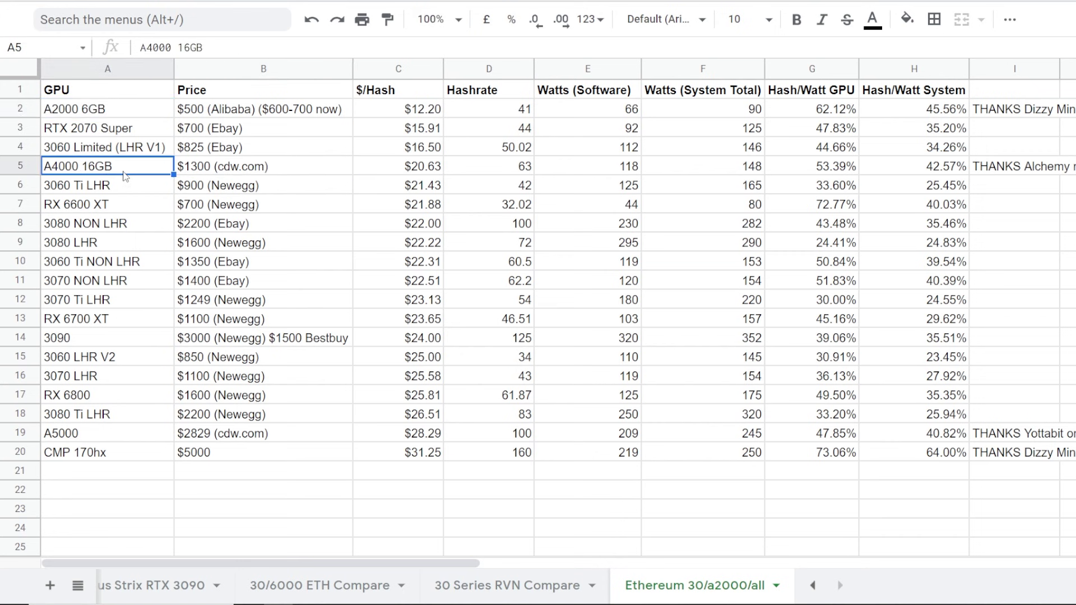
click(428, 168)
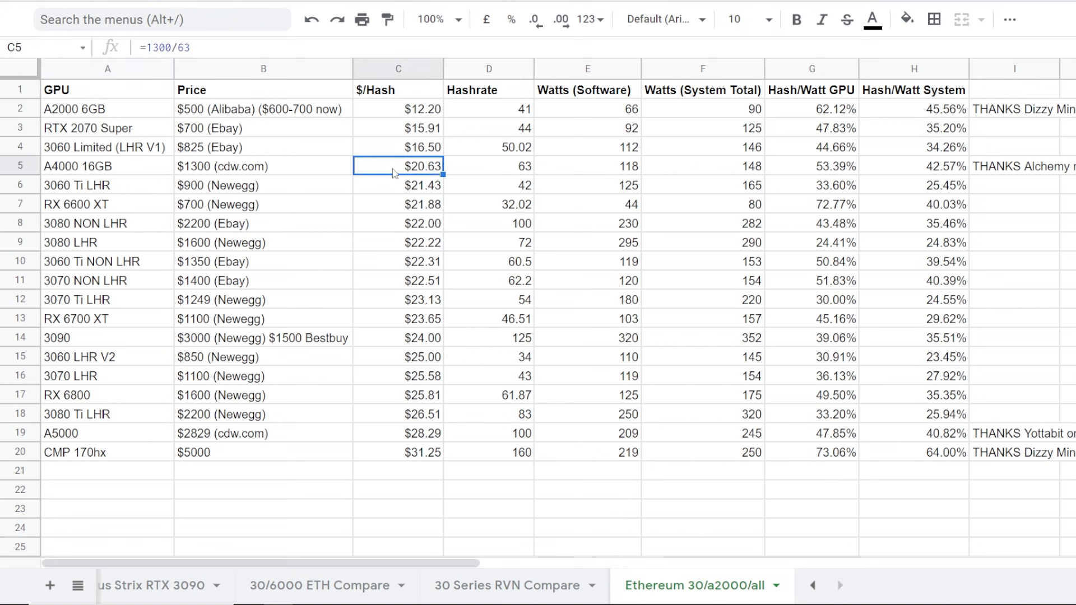
drag(122, 171, 227, 166)
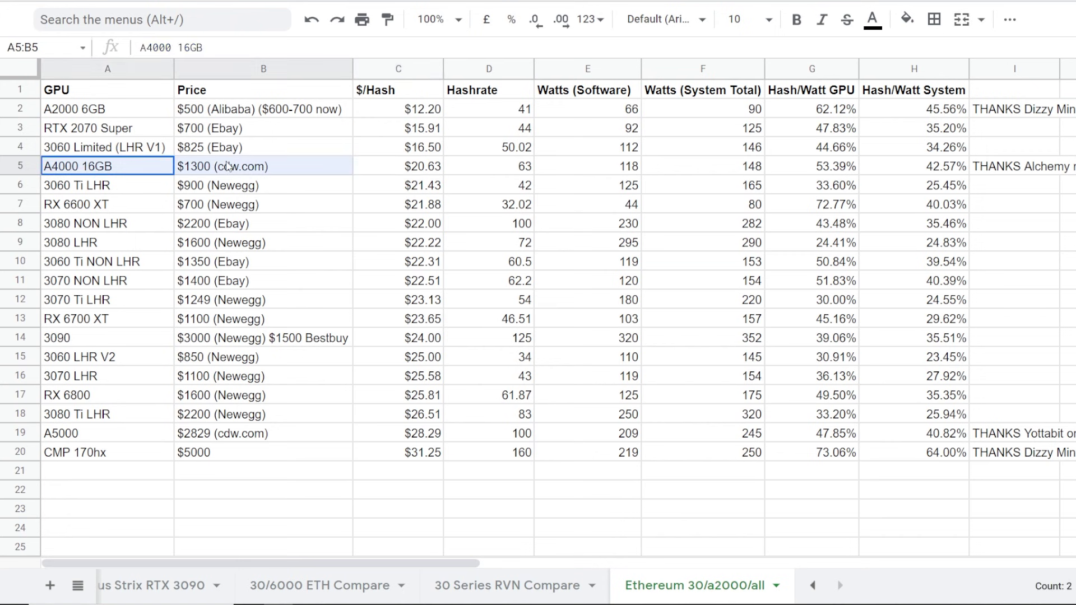
click(277, 173)
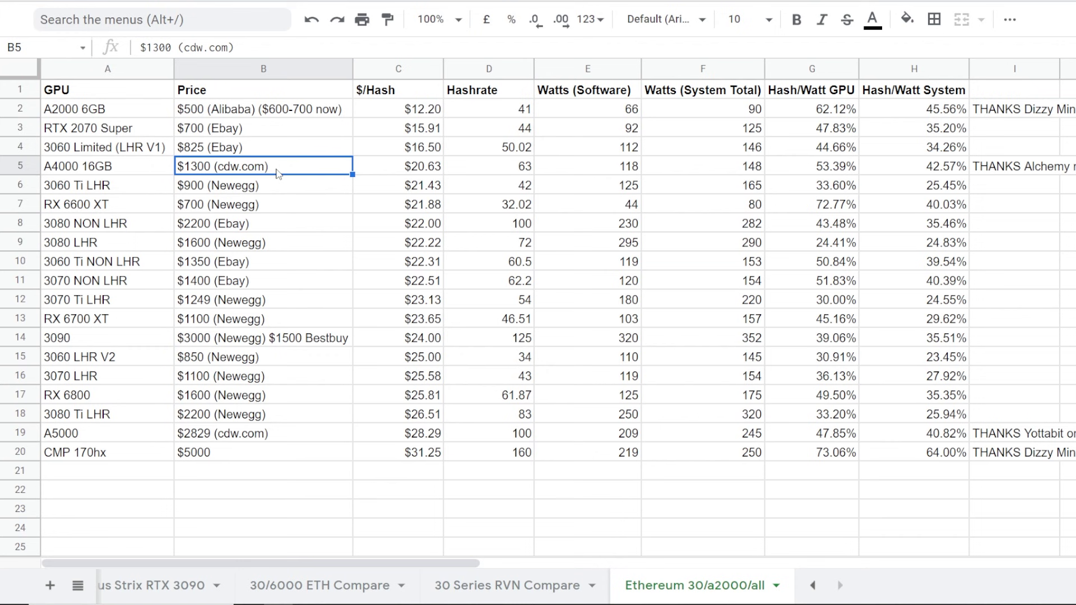
Review the A4000 16GB's hashrate and its software and system total wattage, then recheck its cost per hash.
drag(472, 172, 510, 170)
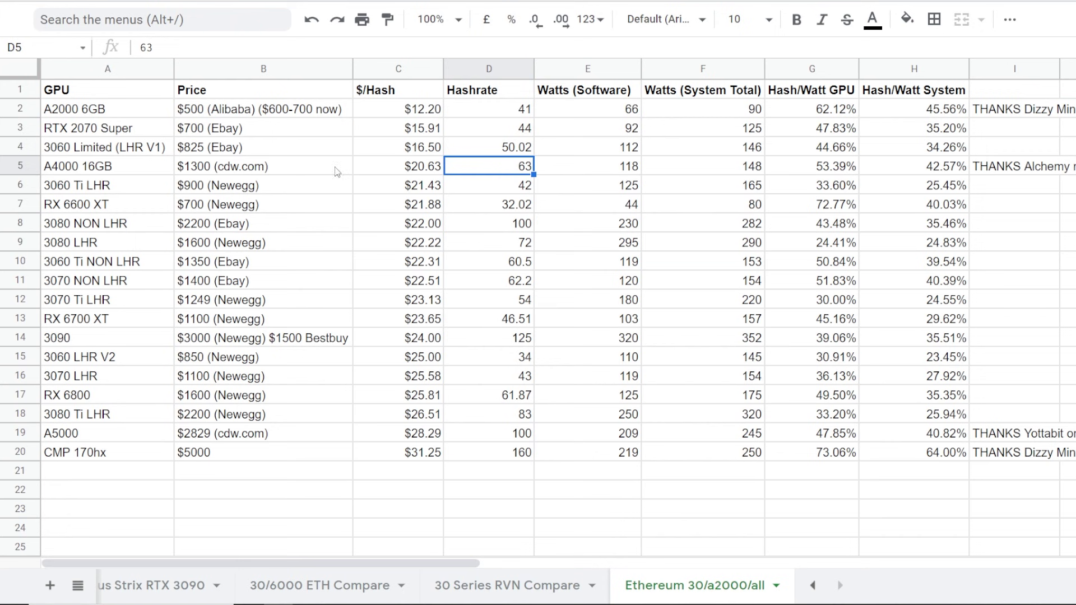
click(107, 170)
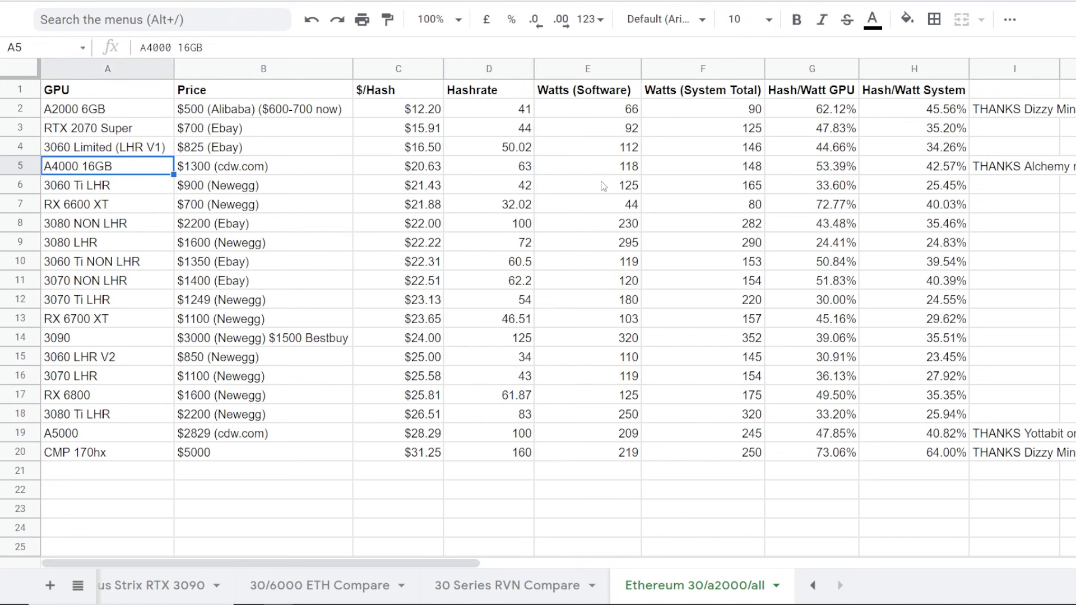
click(612, 170)
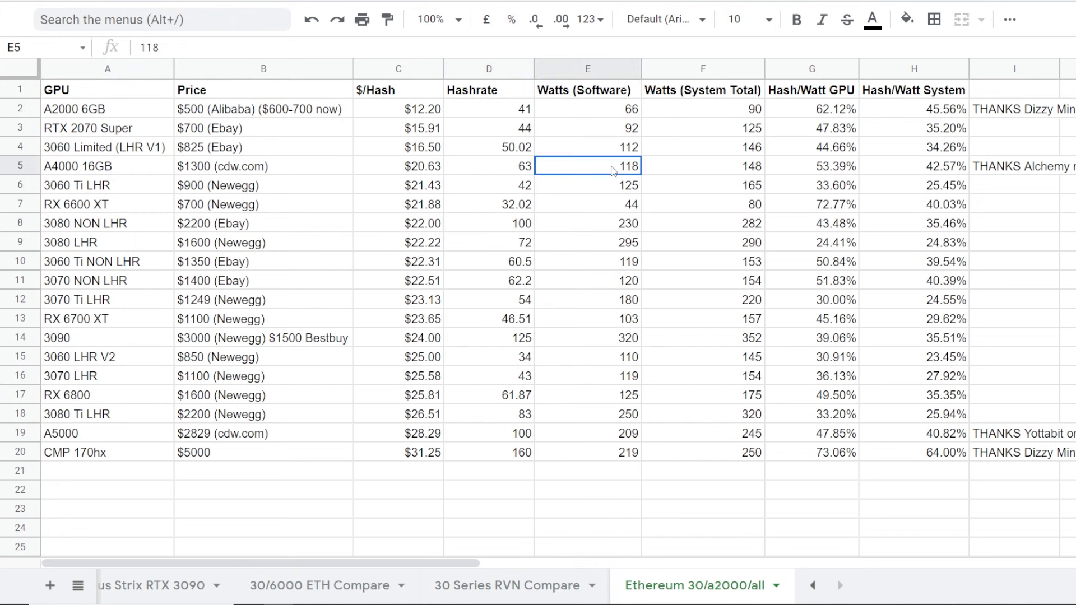
click(704, 177)
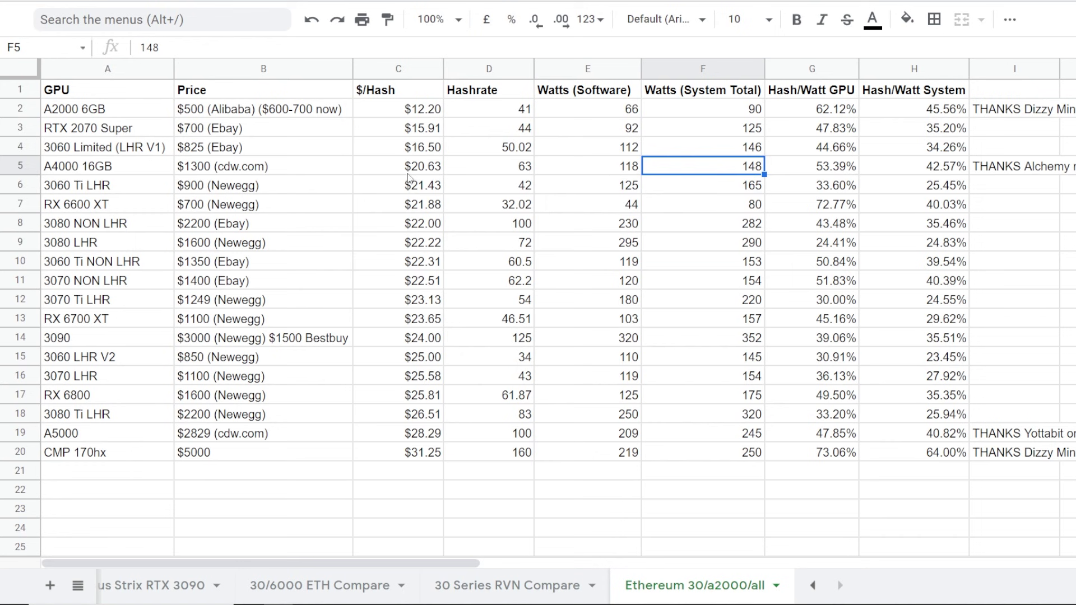
click(414, 171)
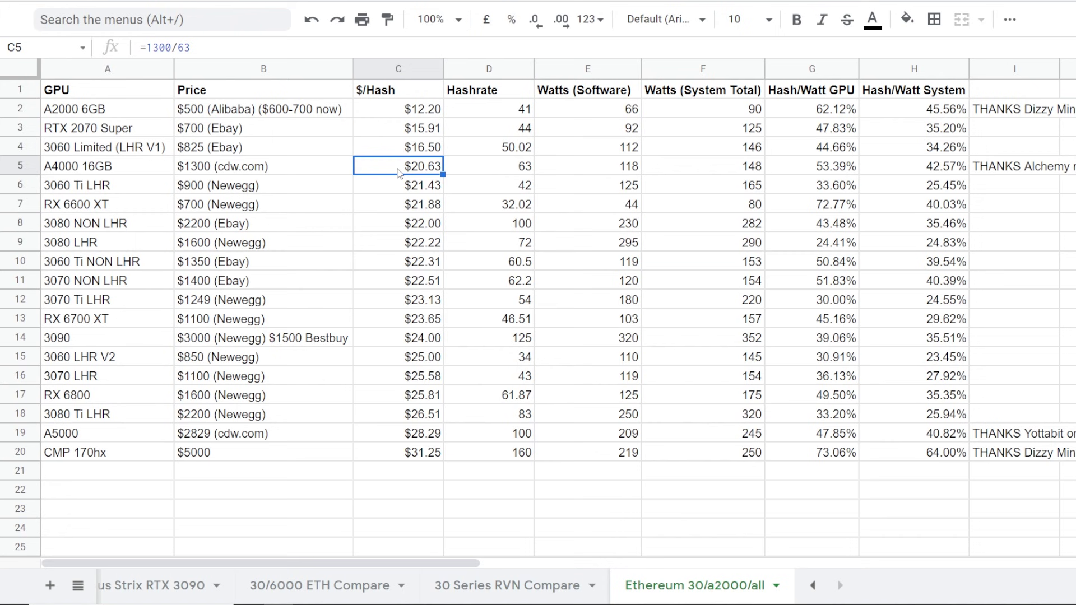
Compare the A4000 16GB with the 3070 NON LHR and check the A4000 16GB's cdw.com price.
click(123, 176)
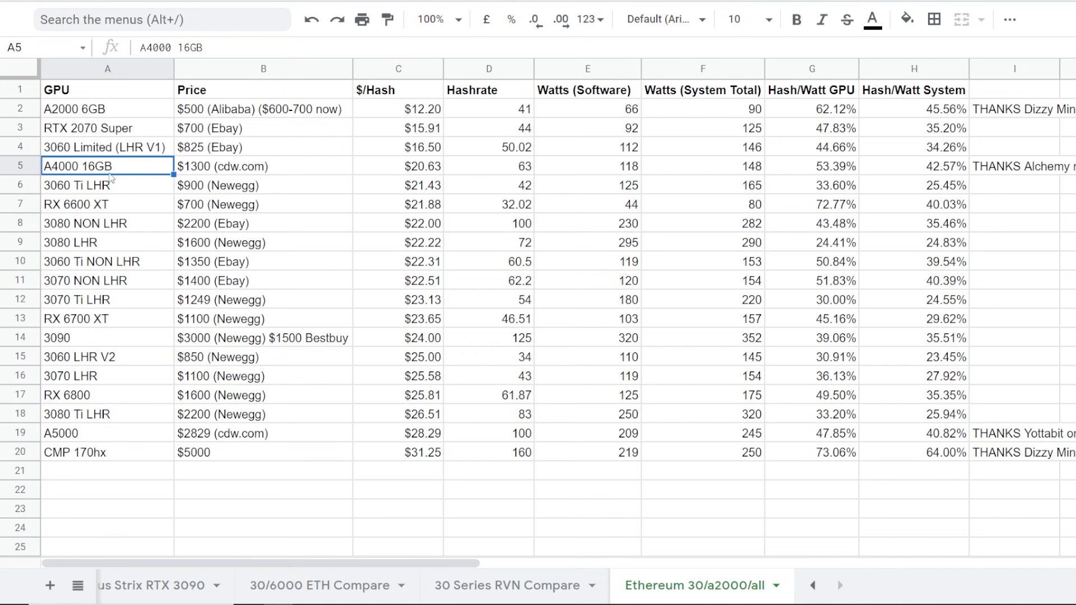
click(76, 286)
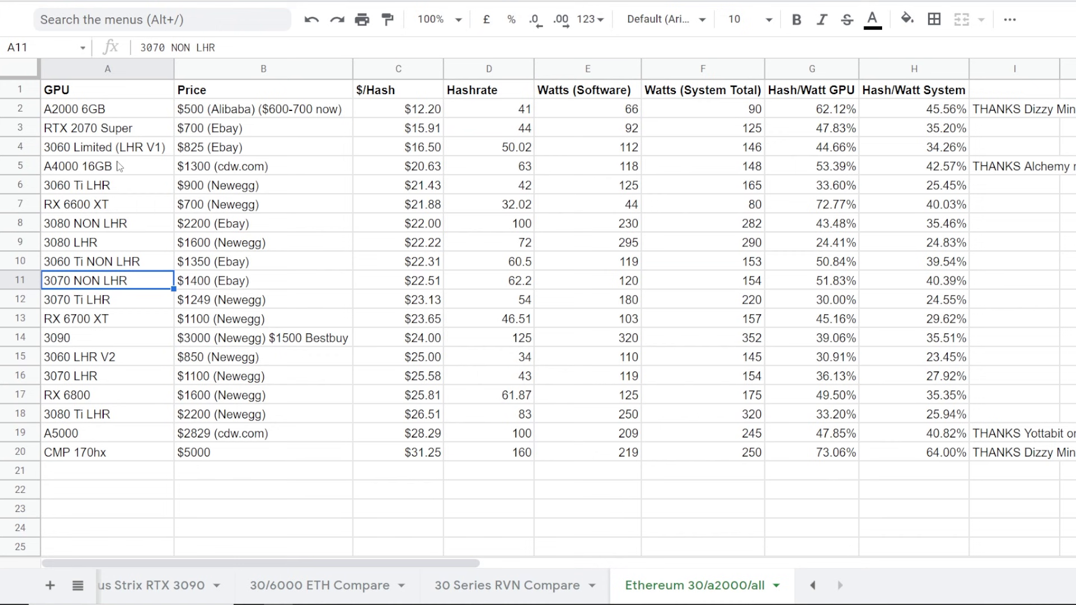
click(180, 168)
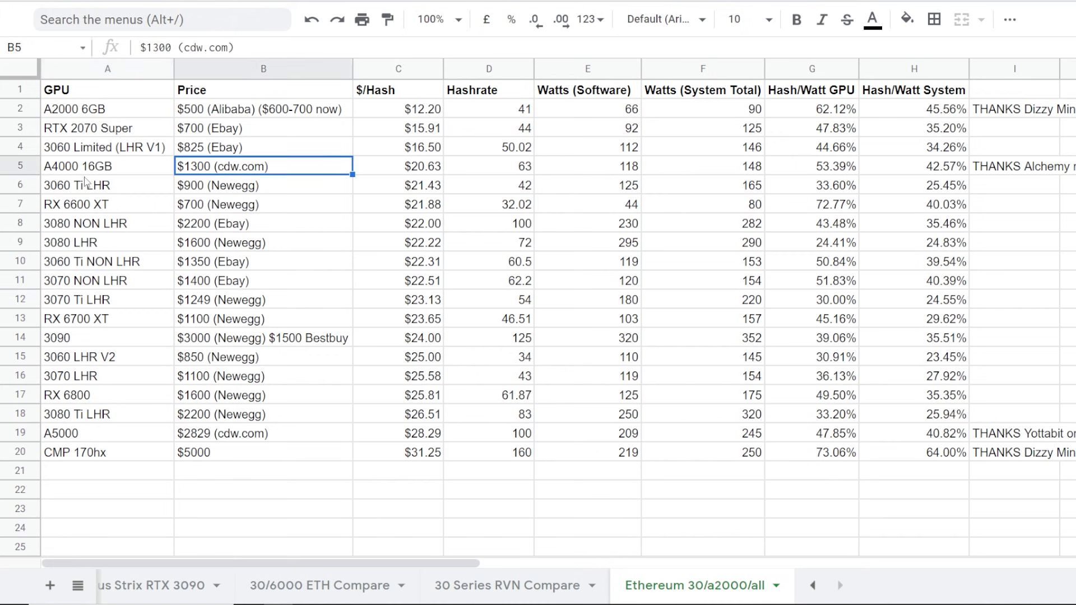
click(121, 169)
click(206, 171)
Review the 3060 Ti LHR's Newegg price, cost per hash, hashrate and software wattage.
click(162, 189)
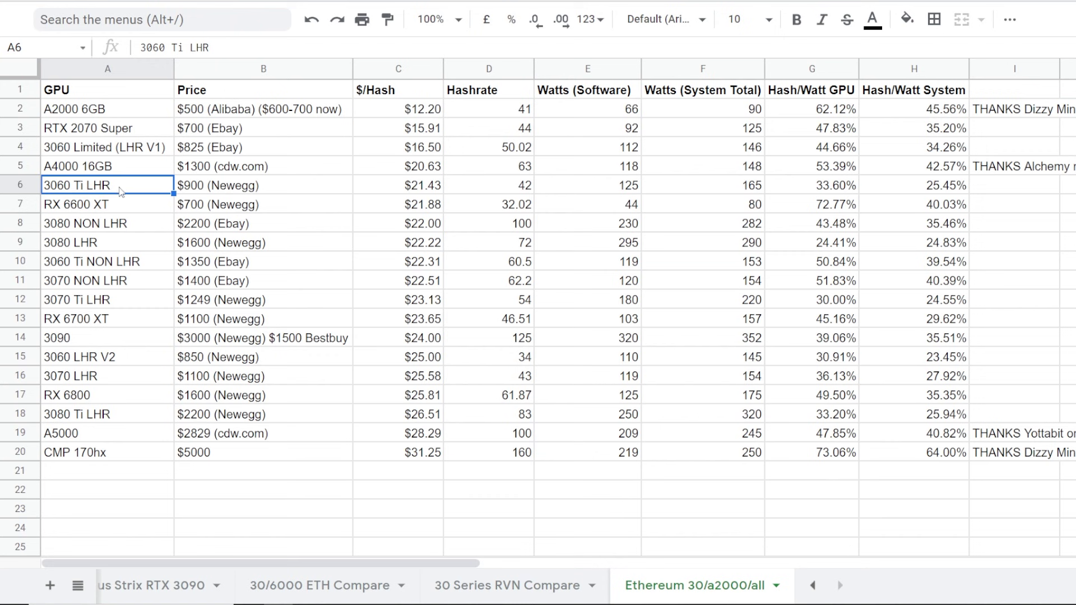
click(220, 190)
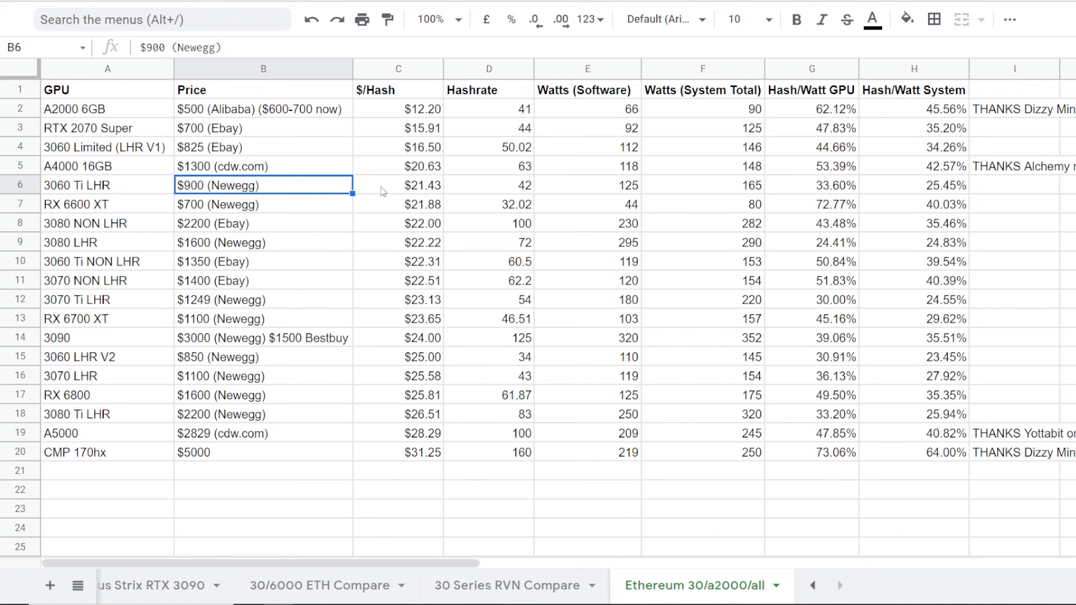
click(381, 191)
key(Left)
drag(527, 191, 588, 189)
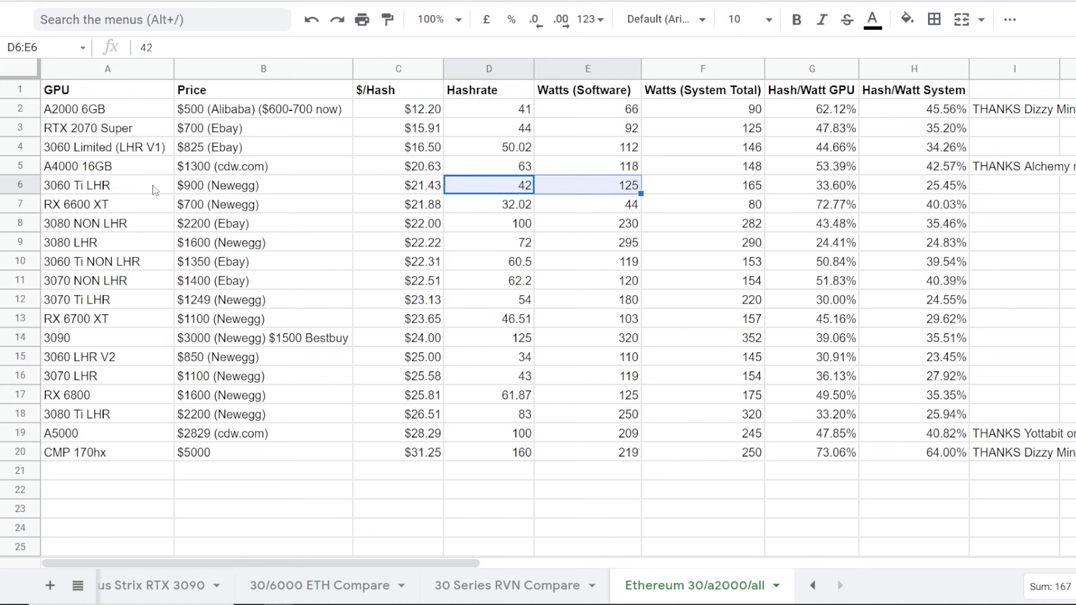
click(502, 192)
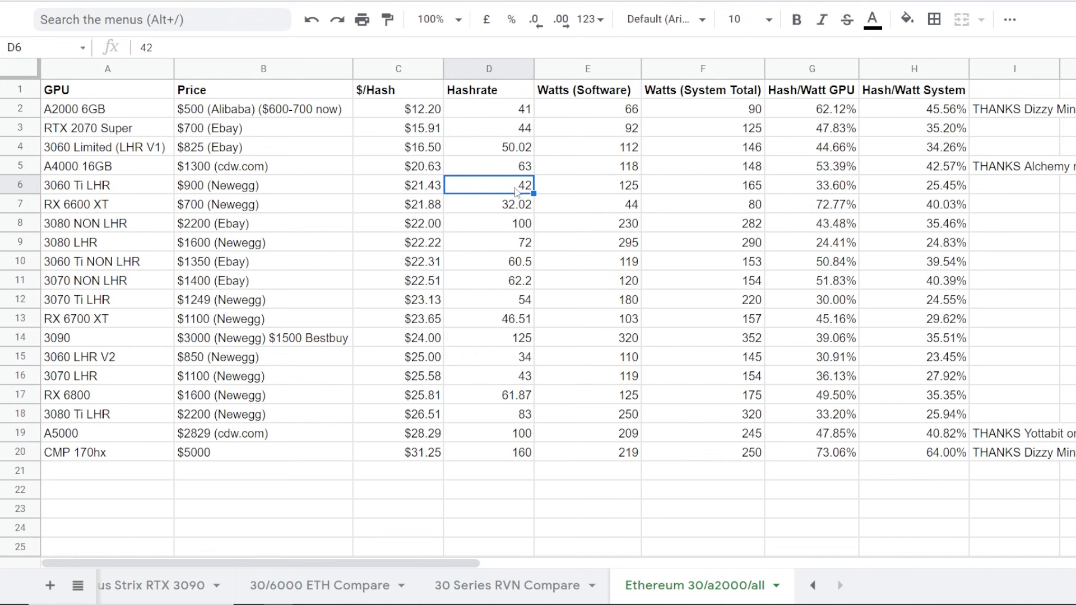
click(597, 190)
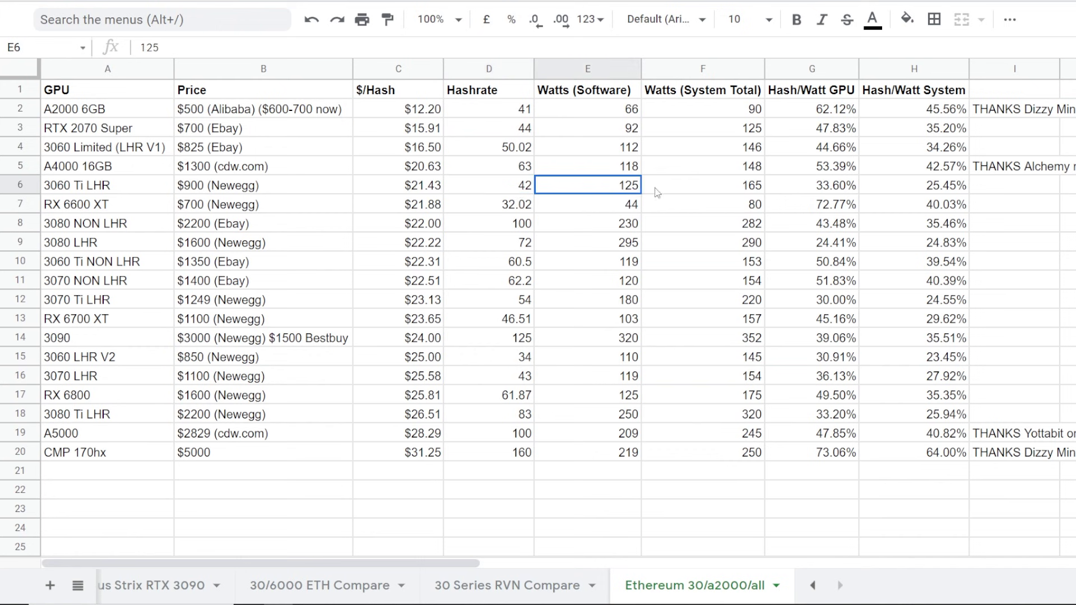
click(455, 190)
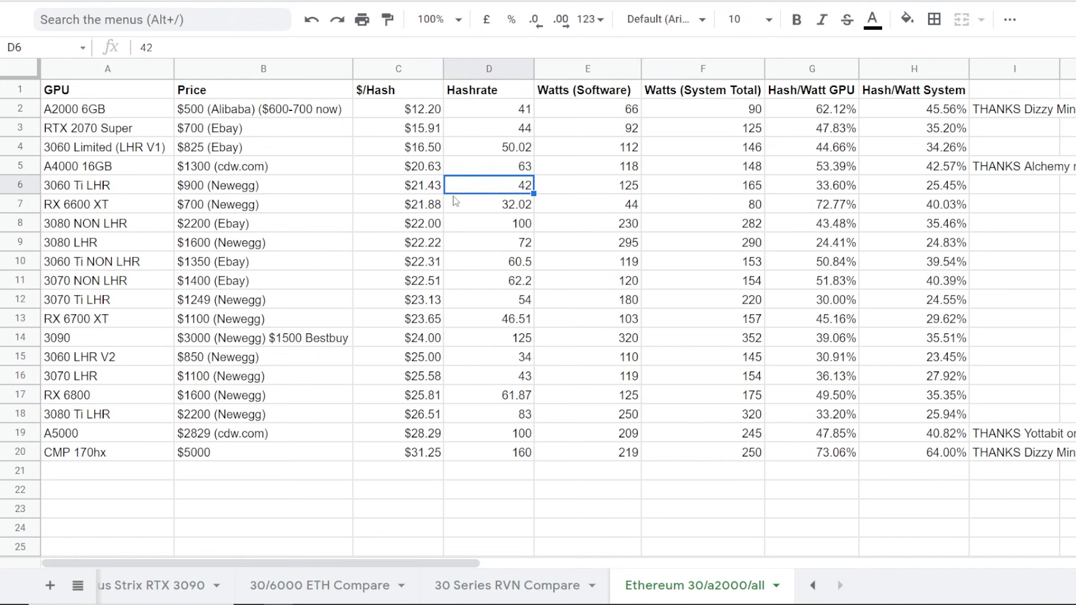
Recheck the 3060 Ti LHR's price and inspect the formula behind its cost per hash.
drag(454, 194, 93, 190)
click(73, 188)
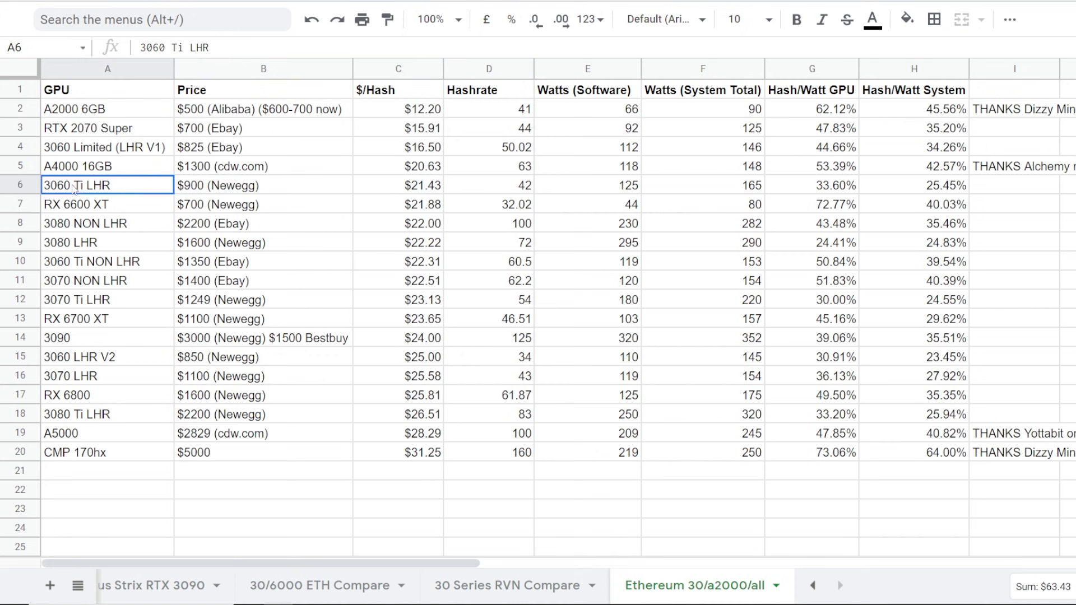
click(215, 187)
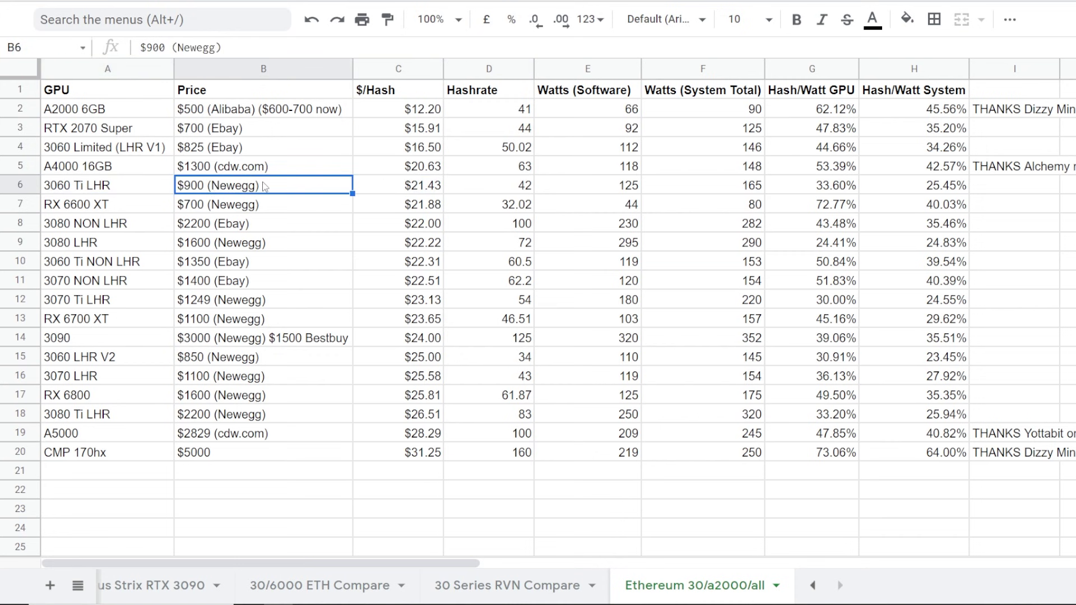
click(412, 191)
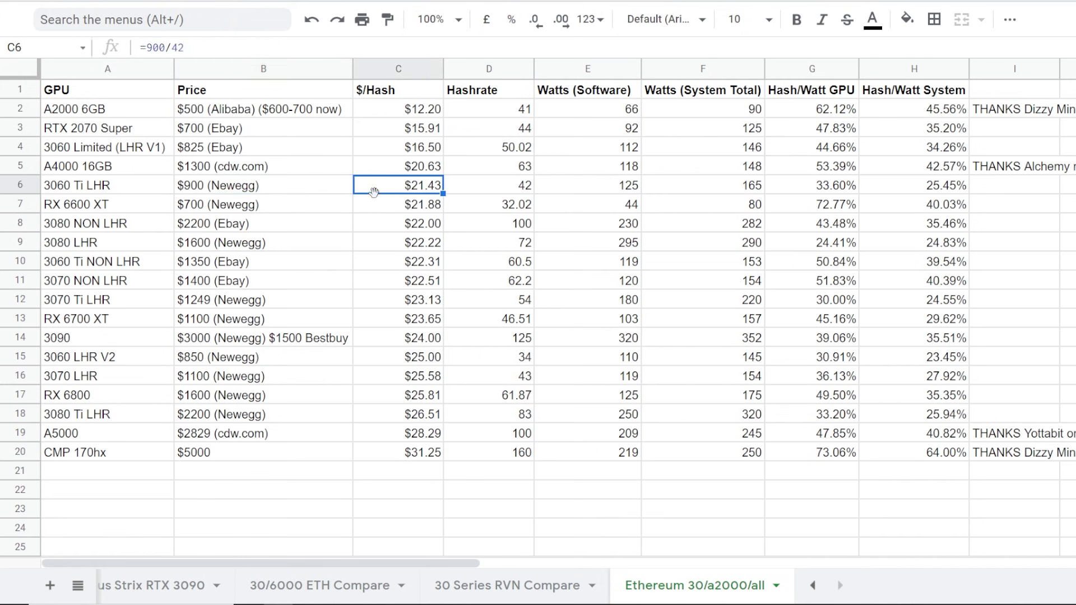
Compare the names, prices and costs per hash of the cards from the 3060 Ti LHR through the RX 6700 XT.
drag(149, 211, 415, 321)
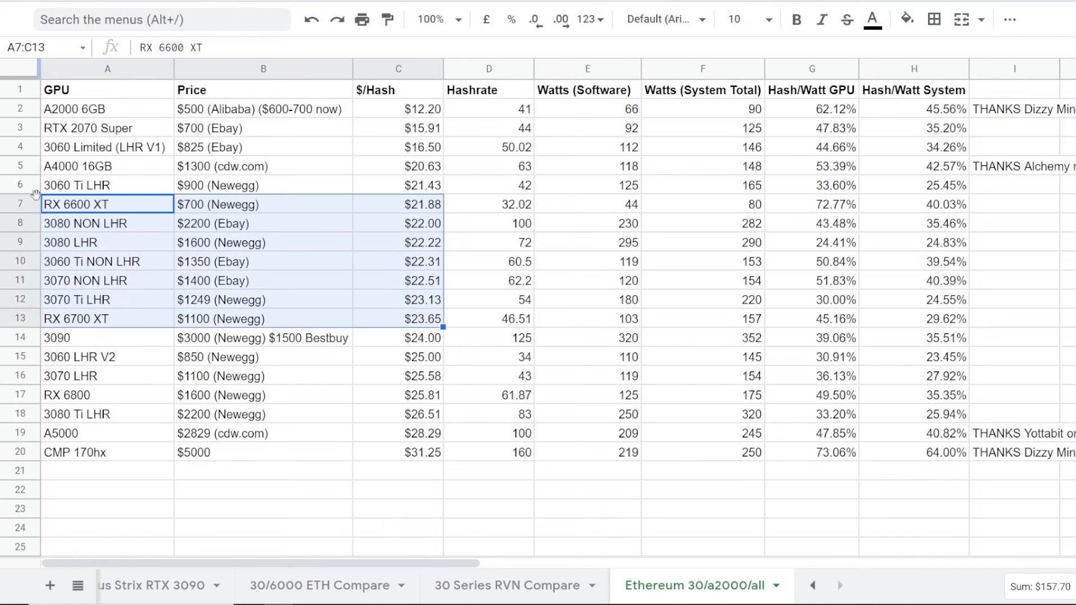
click(35, 192)
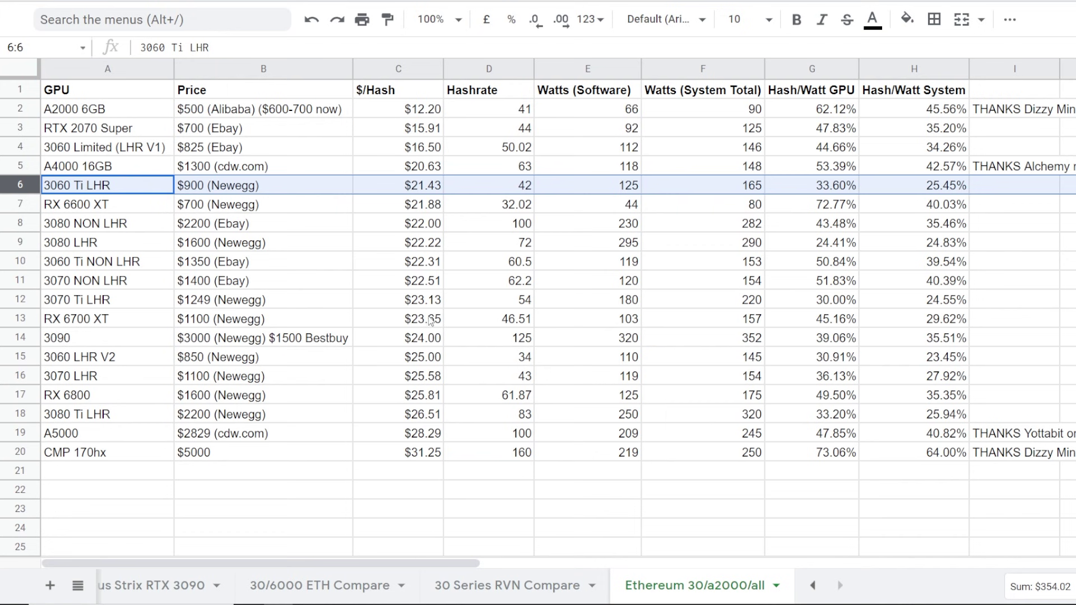
drag(430, 319, 103, 188)
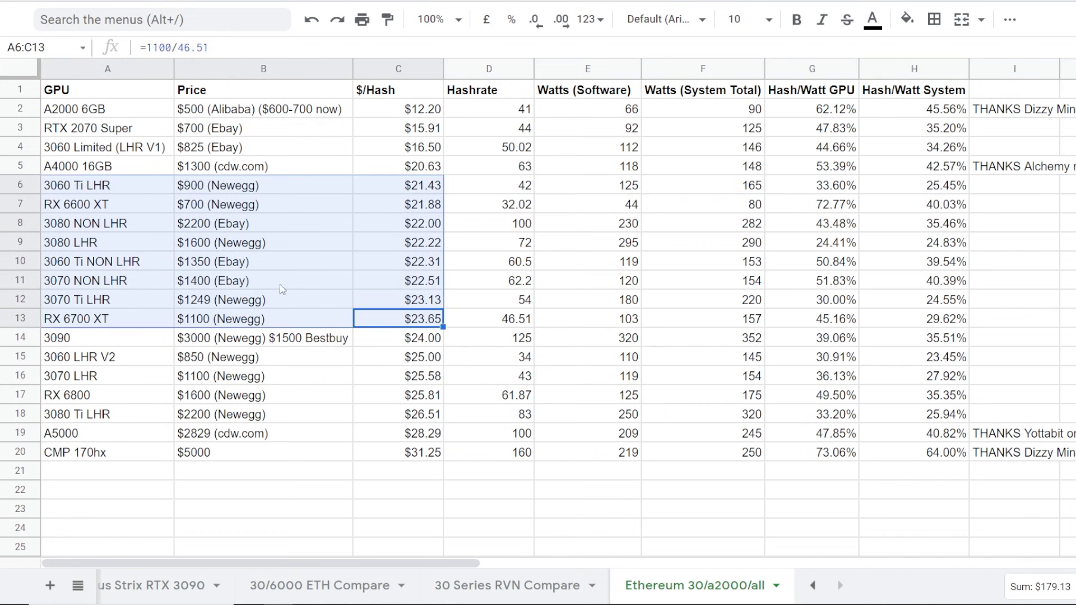
Compare the RX 6700 XT with the RX 6800 and check the RX 6700 XT's Newegg price.
click(57, 324)
key(shift+Right)
key(shift+Right)
click(74, 325)
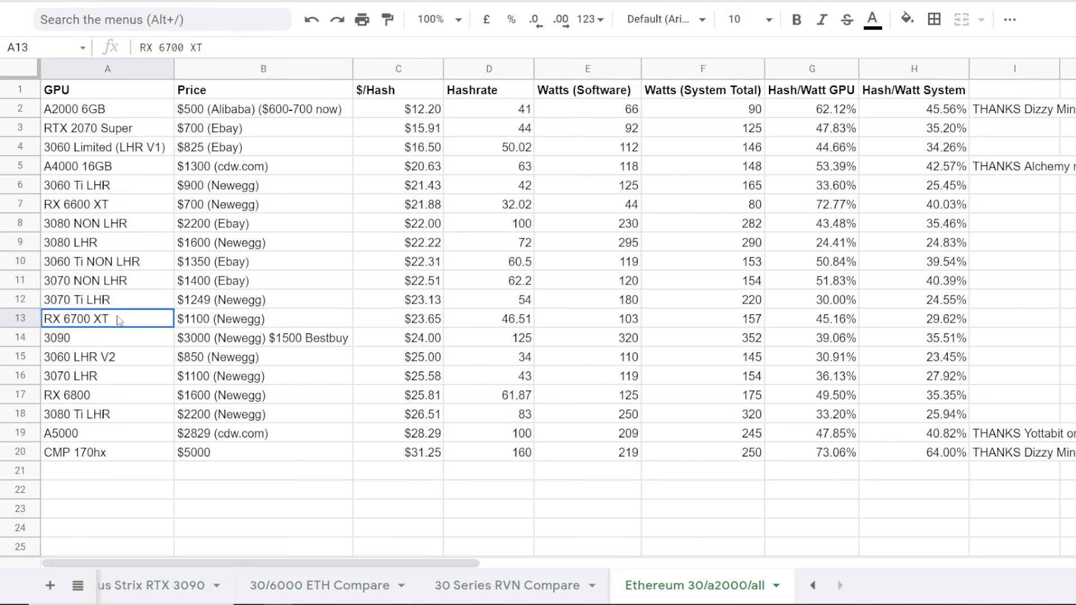
click(87, 394)
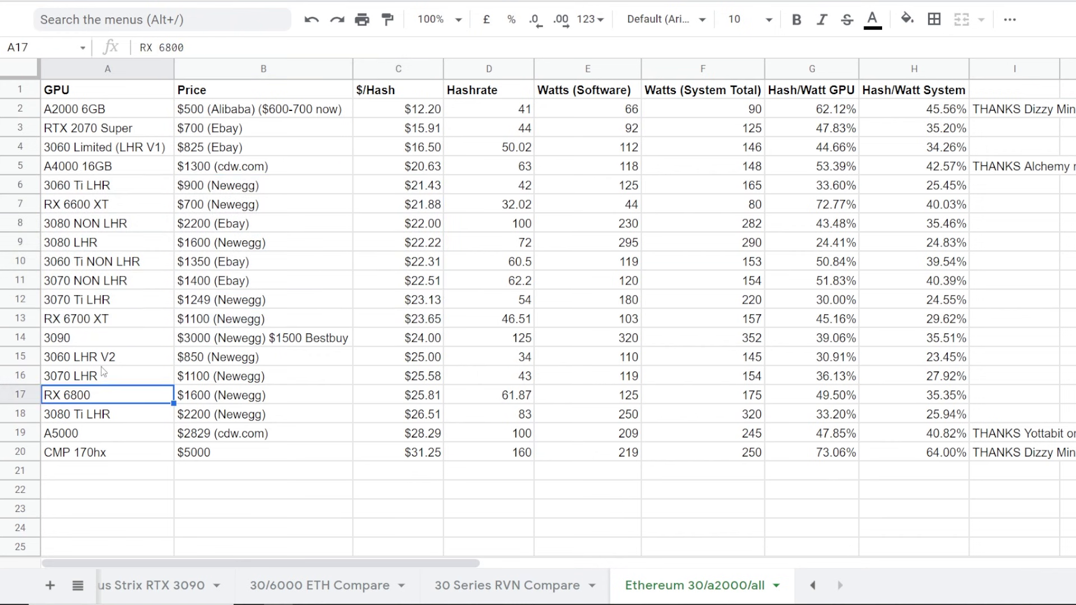
click(101, 326)
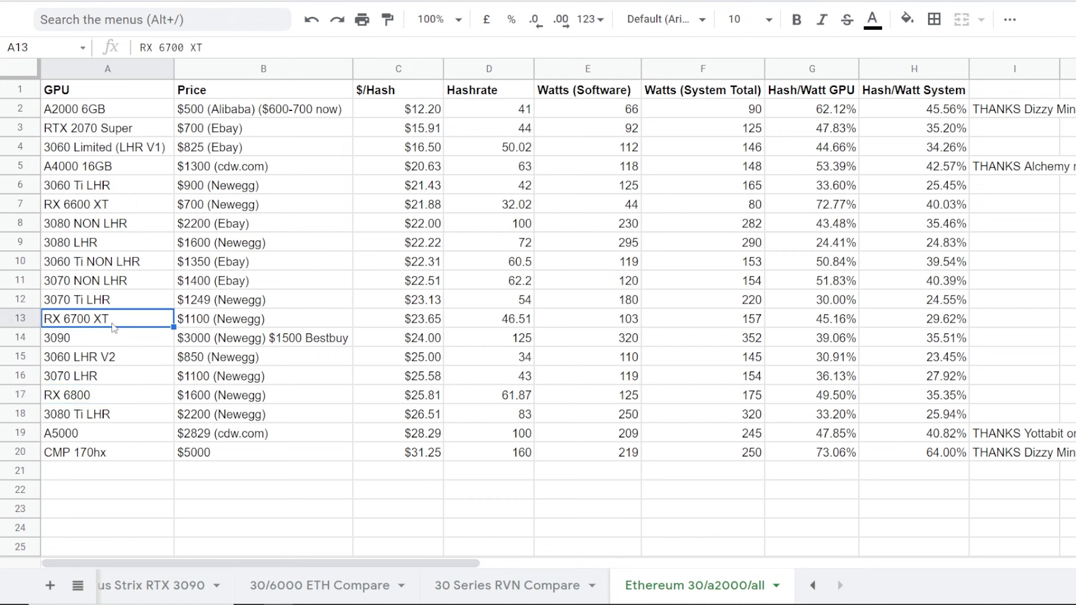
click(205, 328)
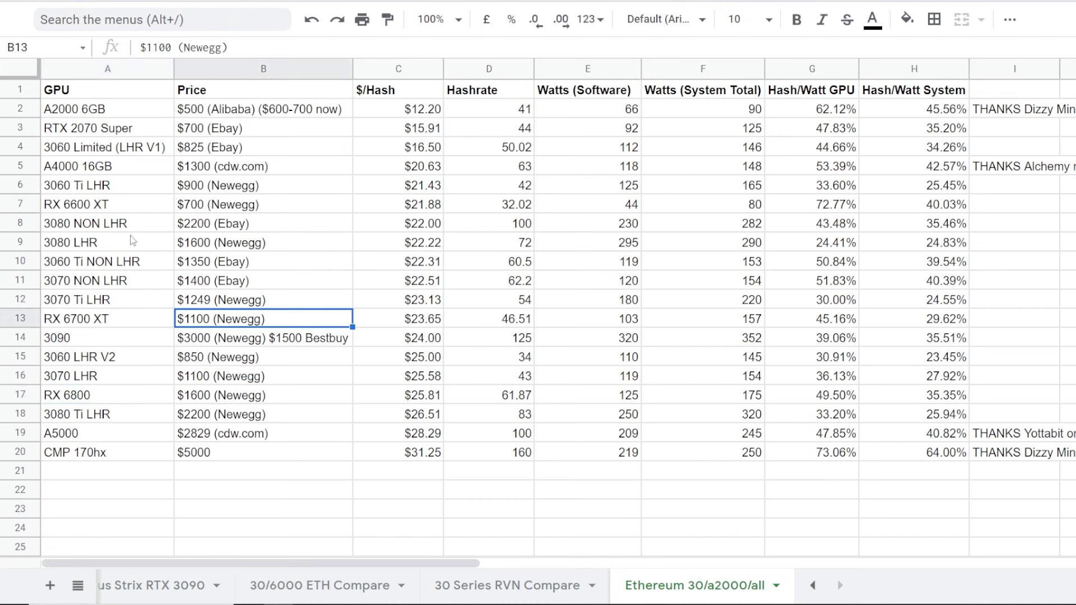
Look over the cards from the 3080 NON LHR down, then examine the CMP 170hx's price and cost-per-hash formula.
drag(75, 224, 258, 455)
click(90, 455)
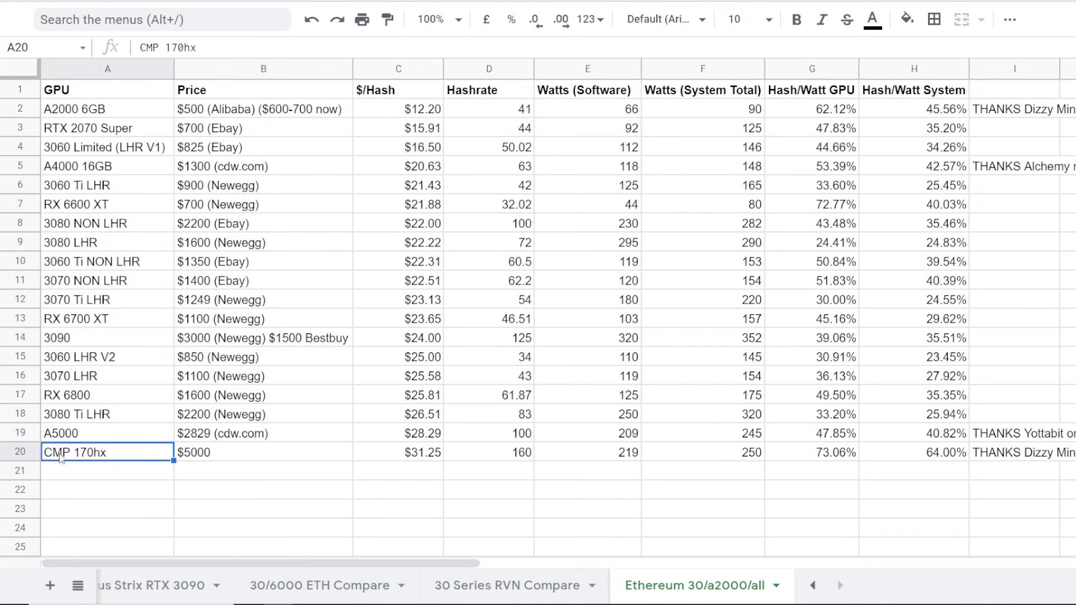
click(217, 461)
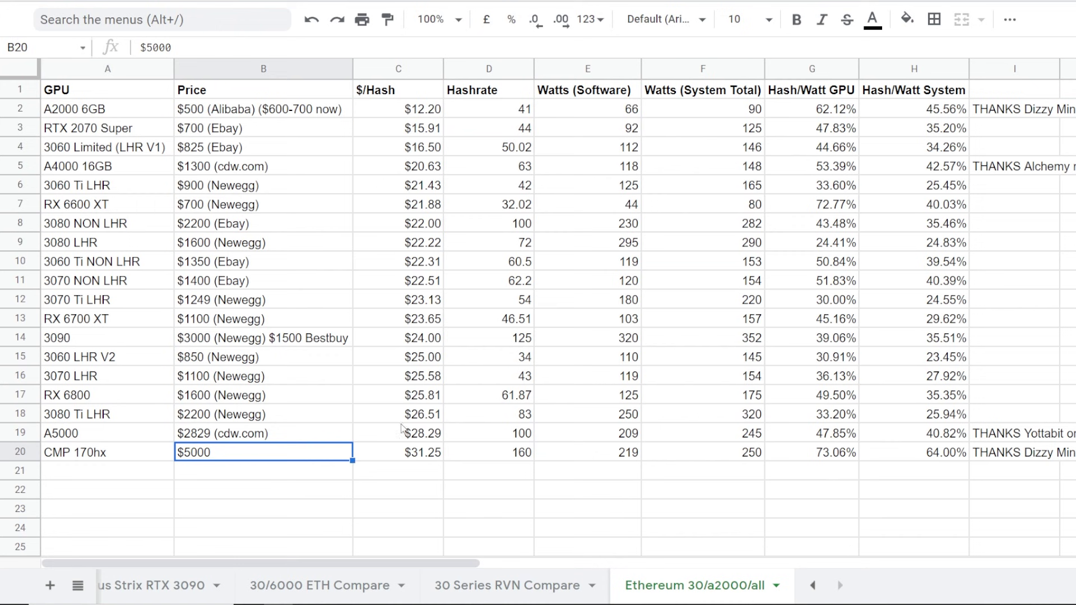
click(423, 462)
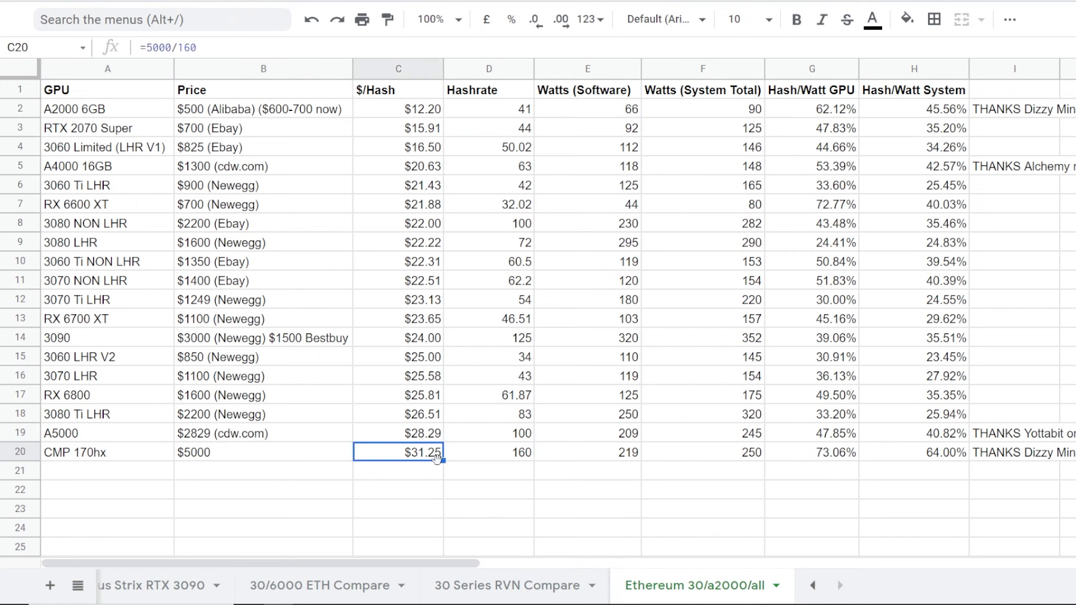
click(214, 455)
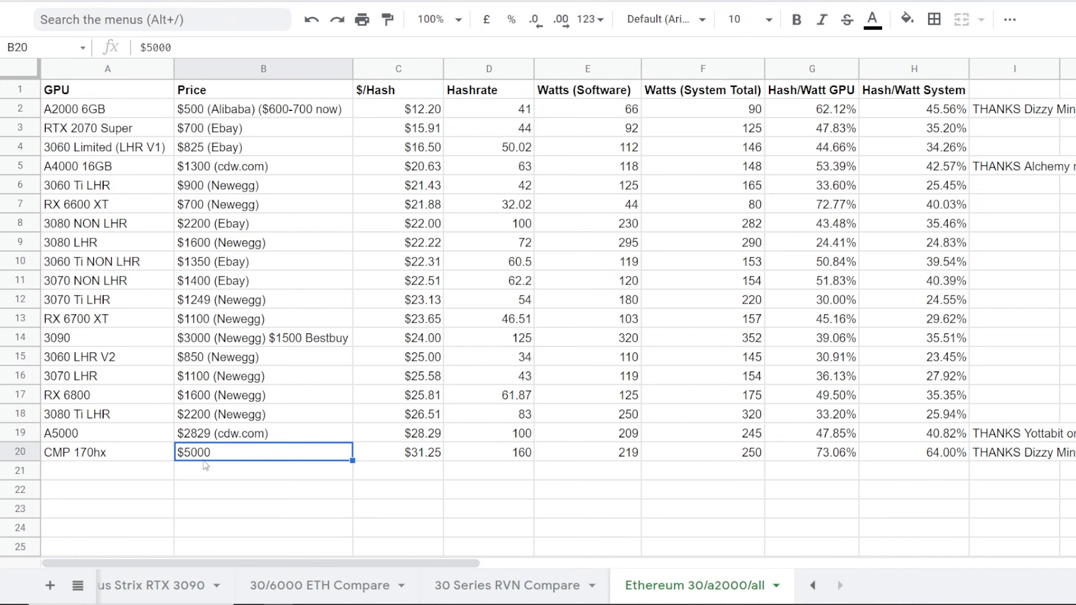
click(108, 454)
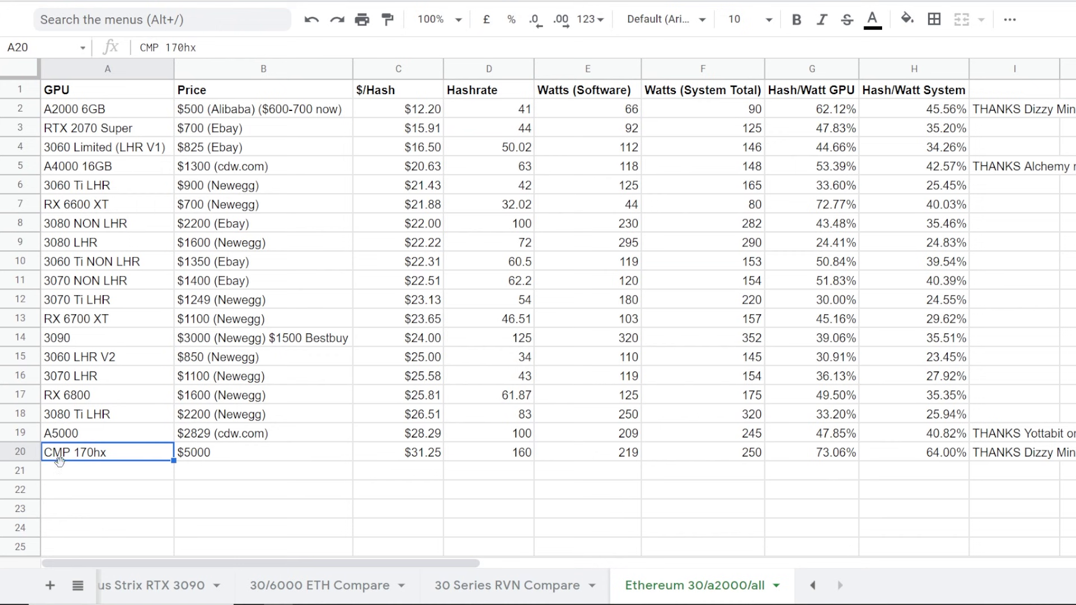
Compare the A5000's cdw.com price with that of the A4000 16GB.
click(99, 440)
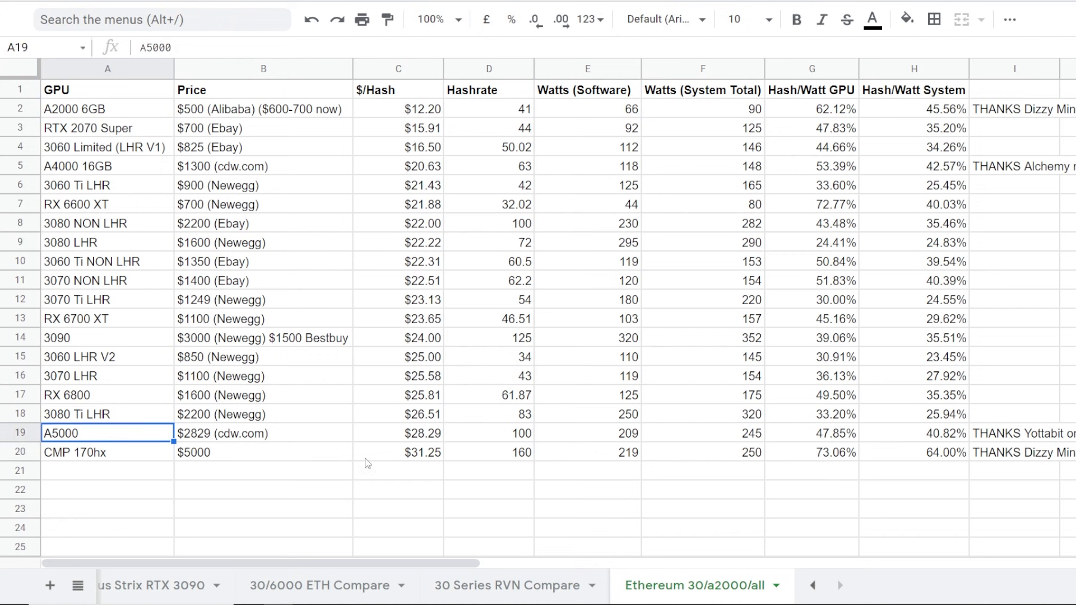
click(221, 443)
click(85, 169)
click(221, 169)
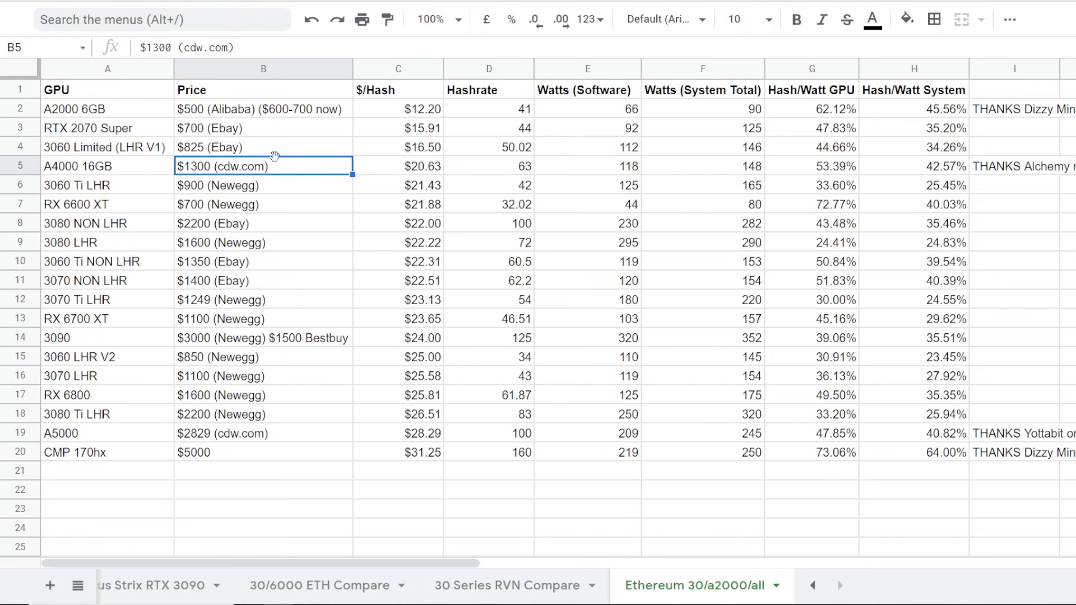
Weigh the A4000 16GB and its price against the 3070 NON LHR and the A2000 6GB.
drag(112, 166, 224, 167)
click(66, 288)
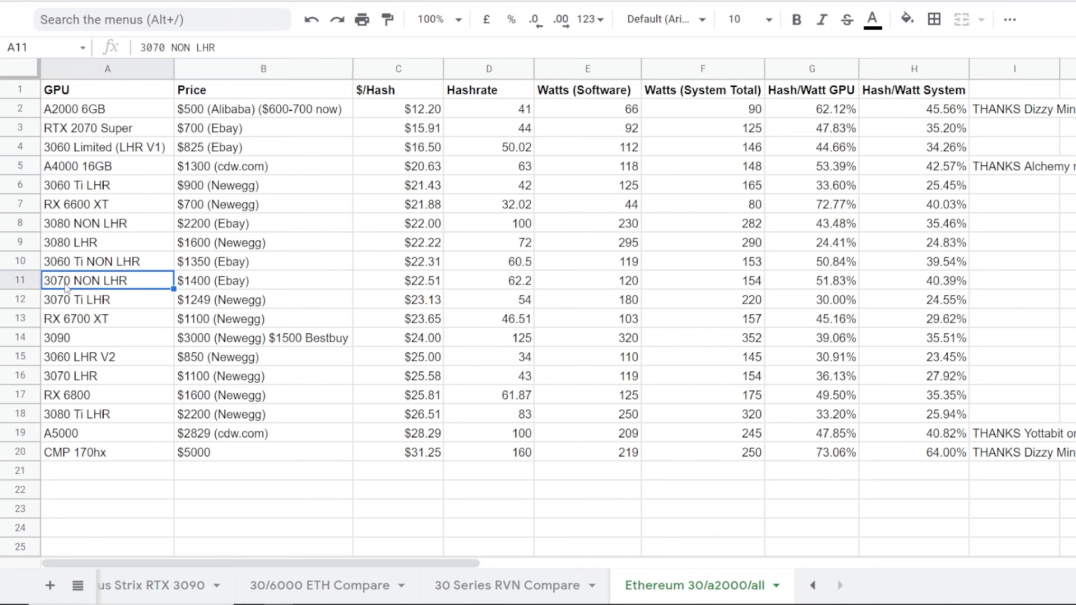
drag(70, 288, 191, 287)
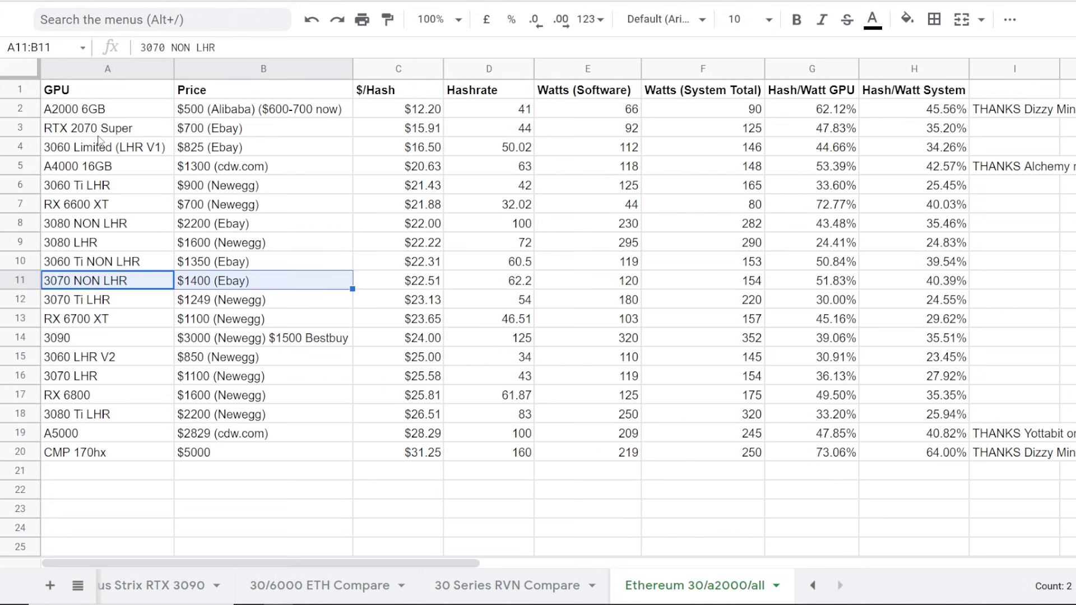
click(98, 170)
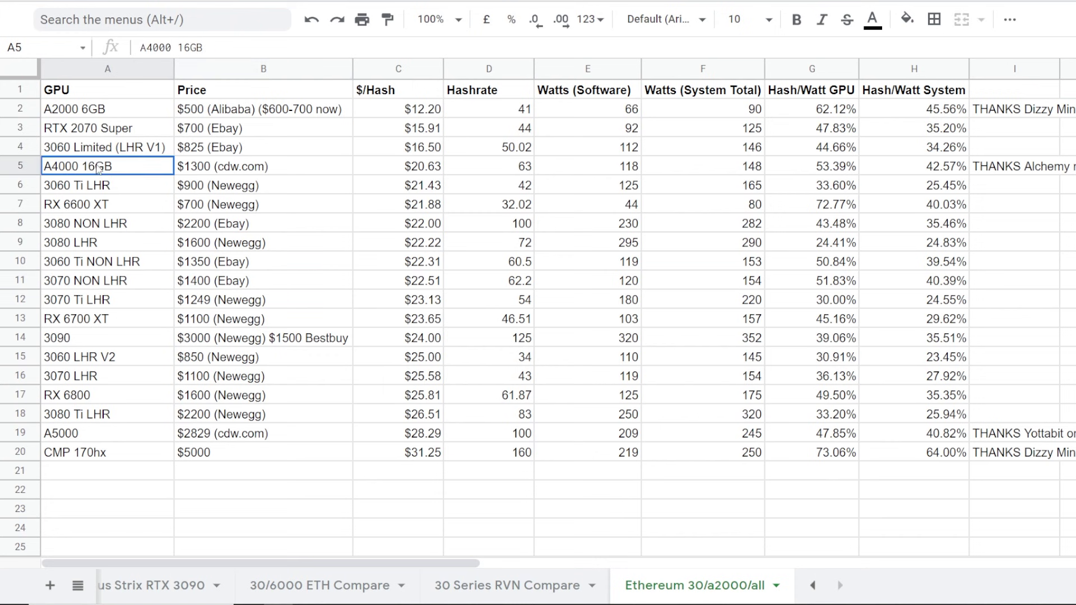
drag(102, 168, 150, 172)
click(90, 112)
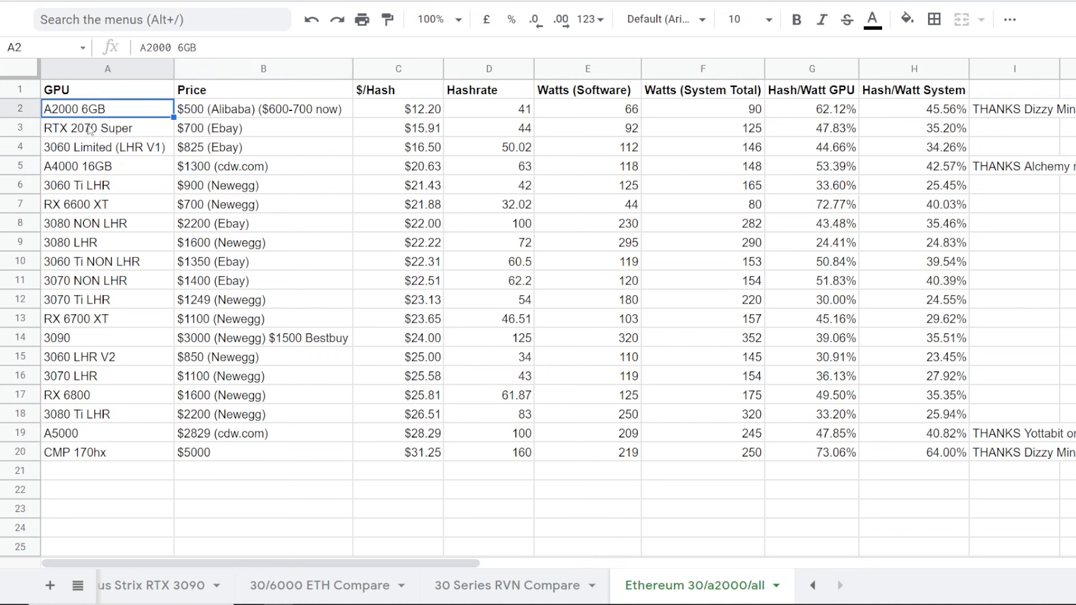
click(84, 173)
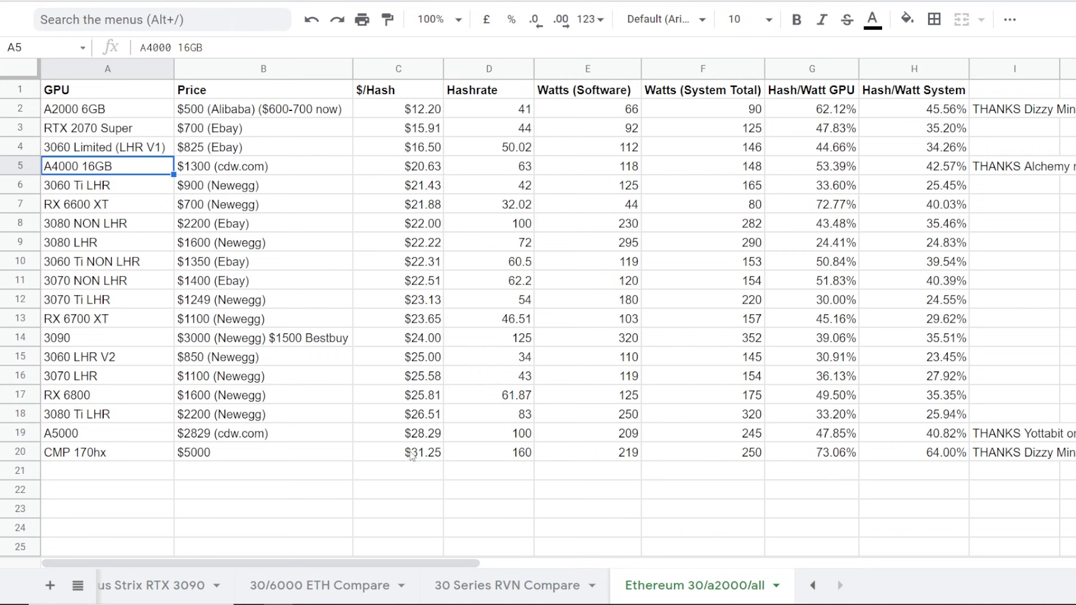
Sort the whole sheet by Hash/Watt System in descending order (Z to A).
drag(412, 453, 287, 90)
click(603, 452)
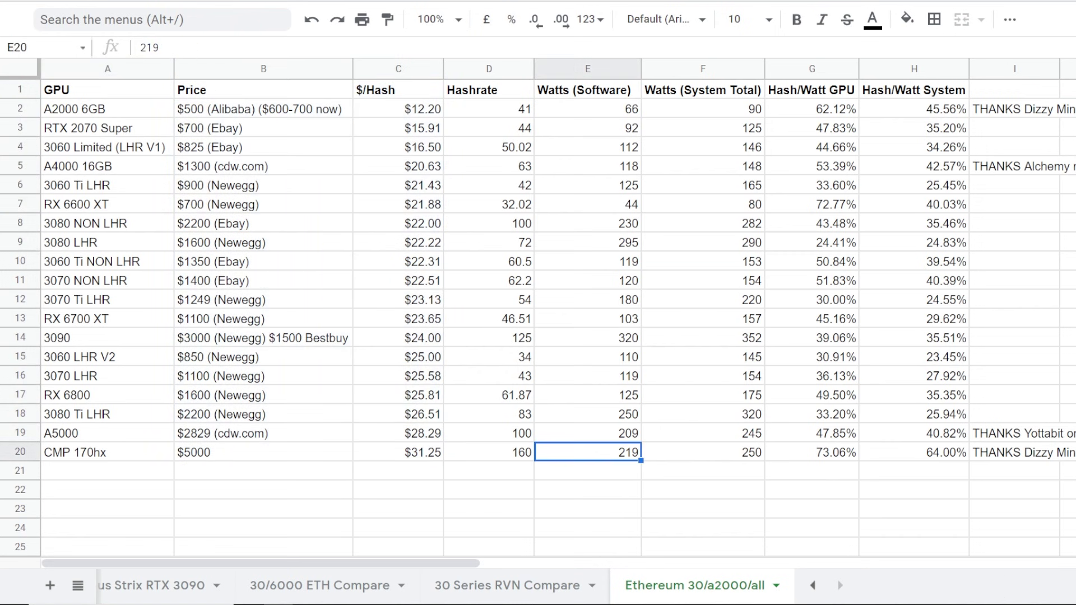
click(919, 112)
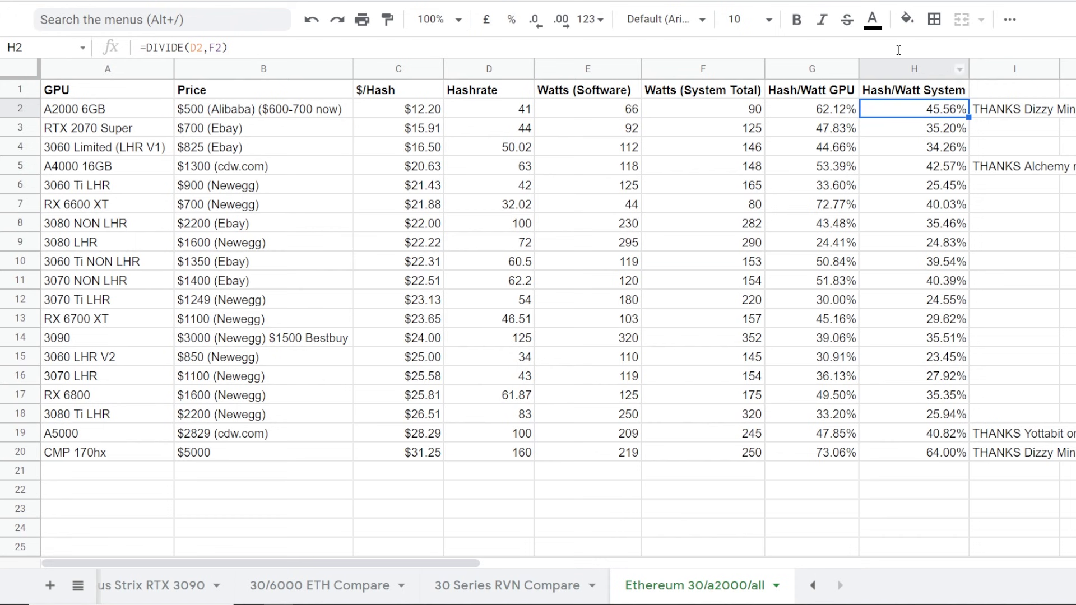
click(960, 72)
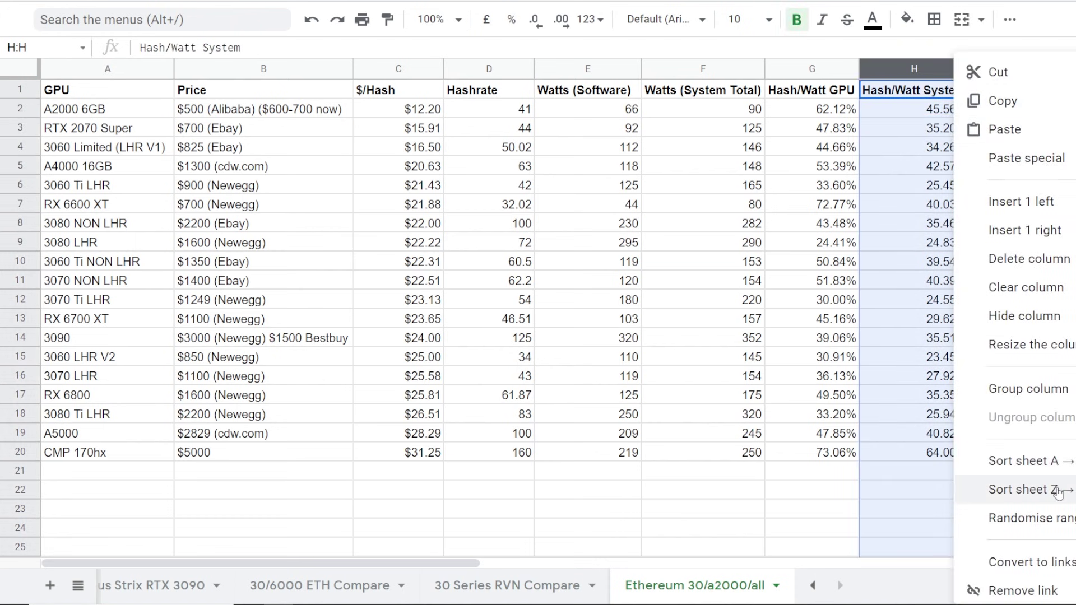
click(1000, 489)
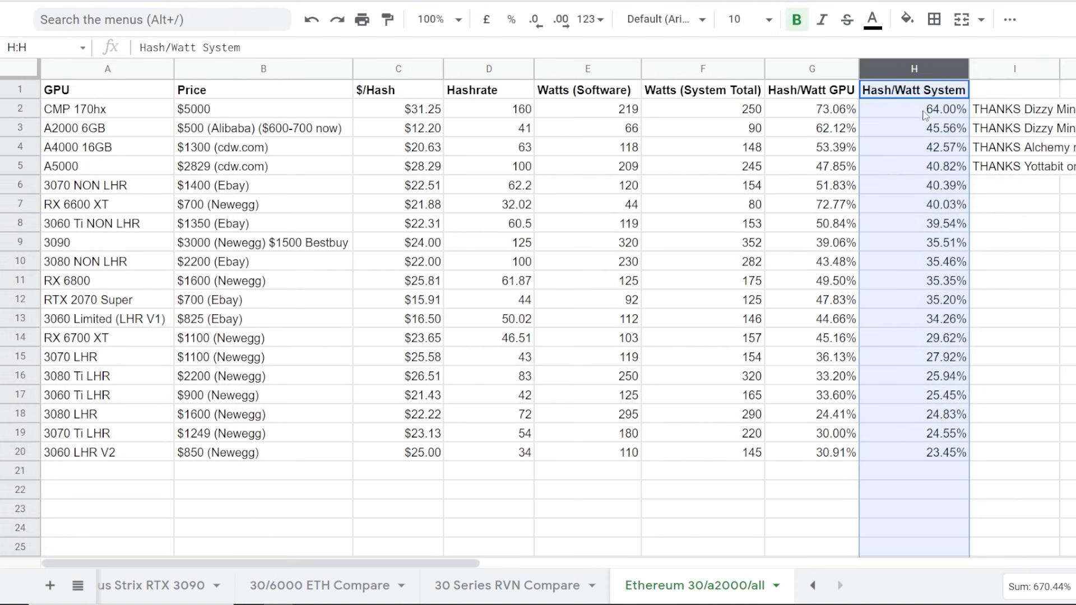
Compare the CMP 170hx with the A2000 6GB on system efficiency, hashrate and software watts, then check the CMP 170hx's price.
click(924, 116)
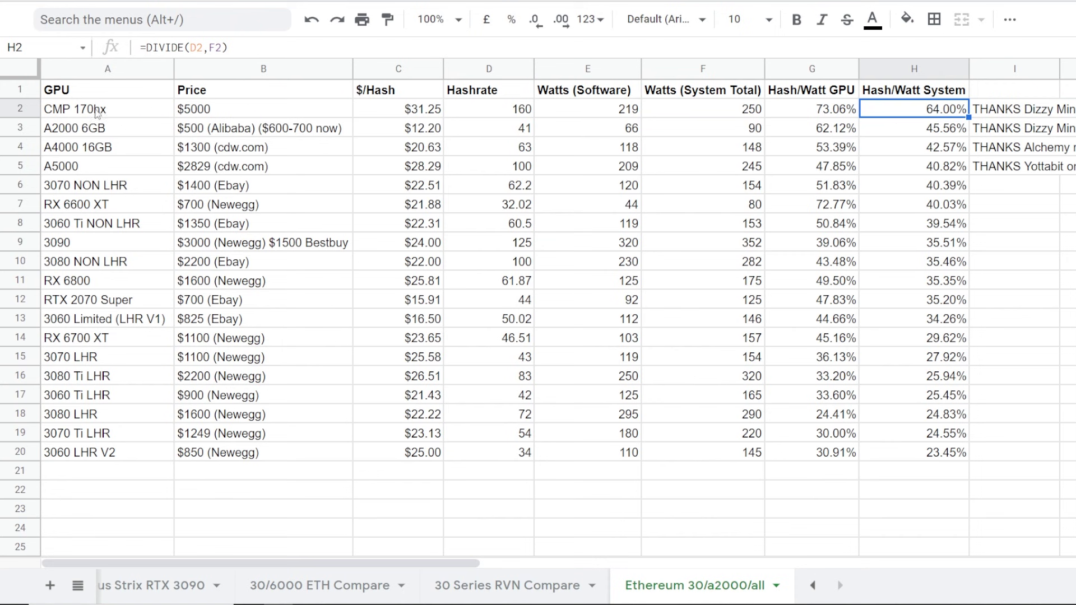
click(504, 118)
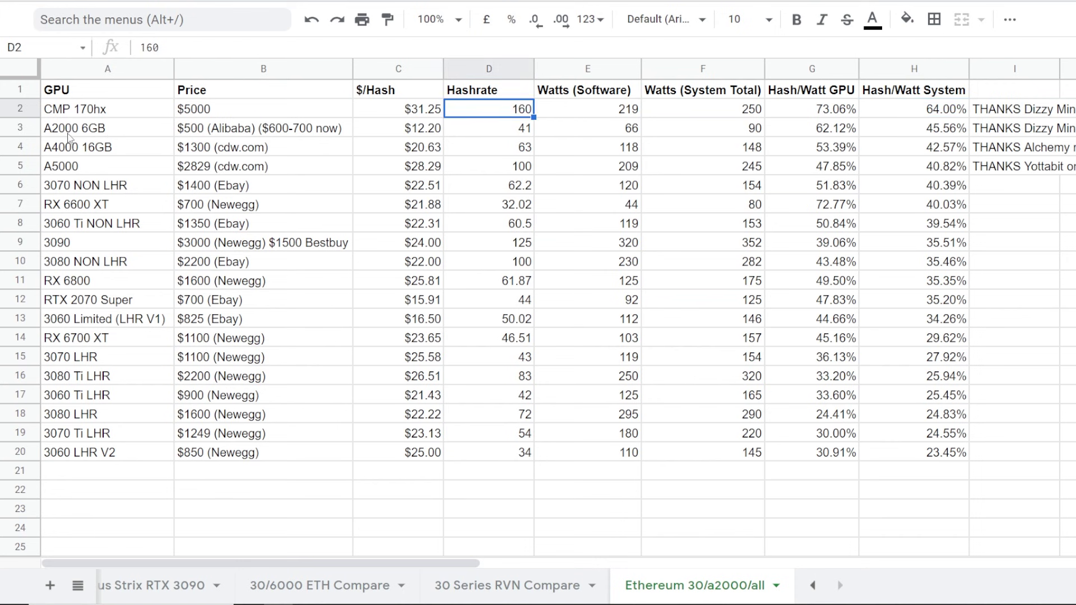
click(62, 135)
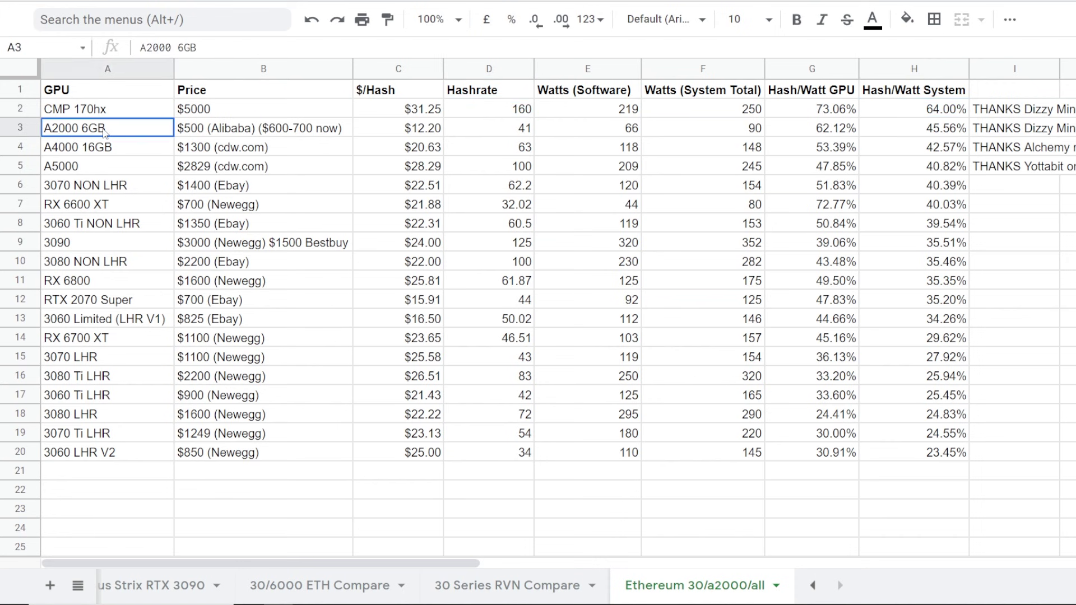
click(953, 140)
click(561, 136)
click(497, 136)
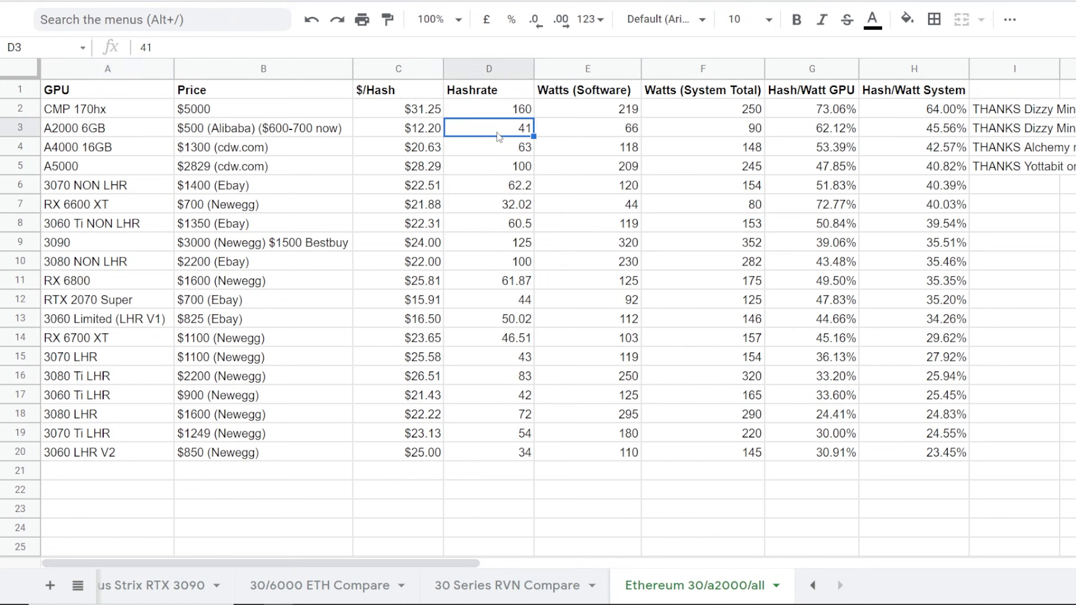
click(600, 136)
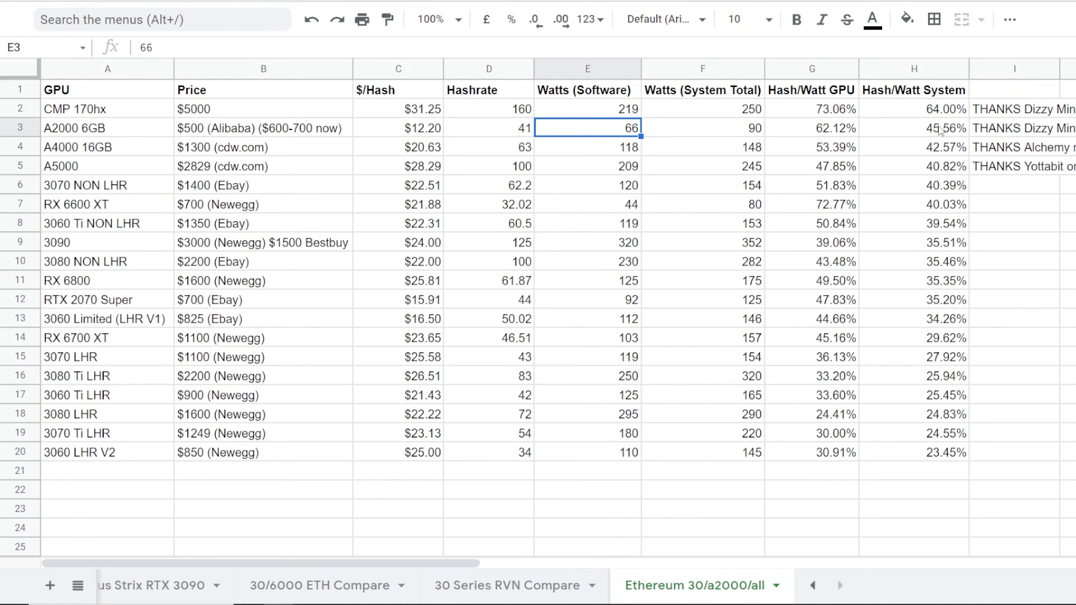
click(919, 112)
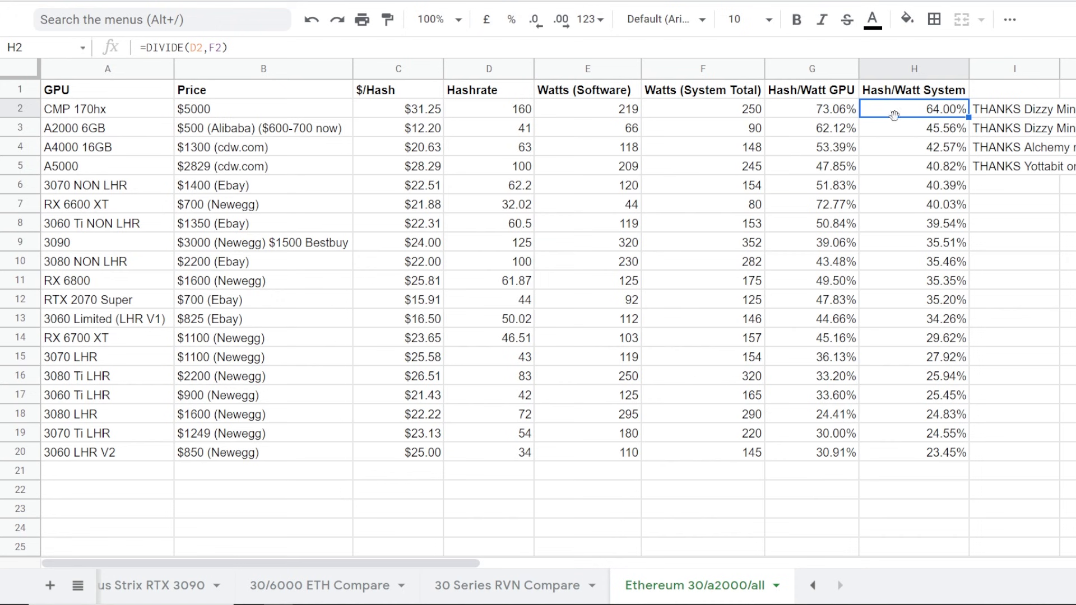
click(247, 115)
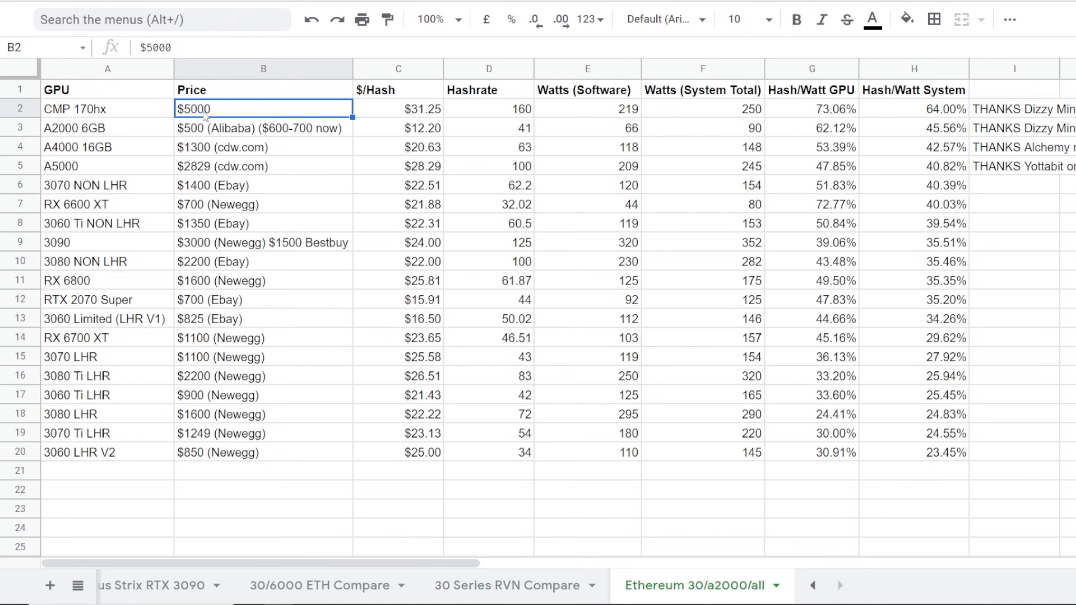
Examine the rows from the A4000 16GB to the 3070 NON LHR, comparing their Hash/Watt System values.
drag(71, 152, 947, 190)
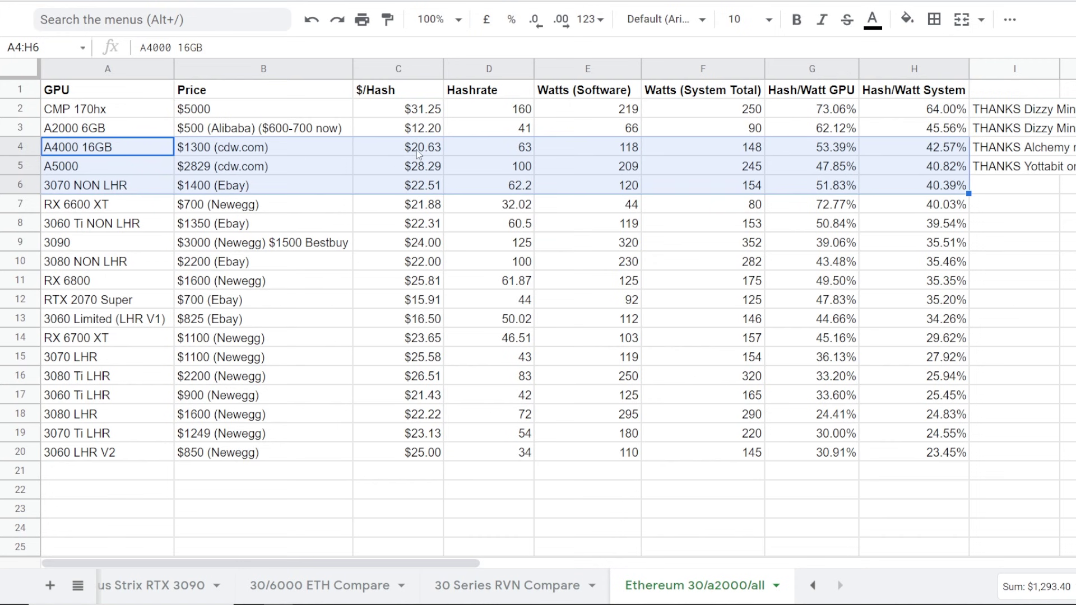
click(946, 150)
click(945, 190)
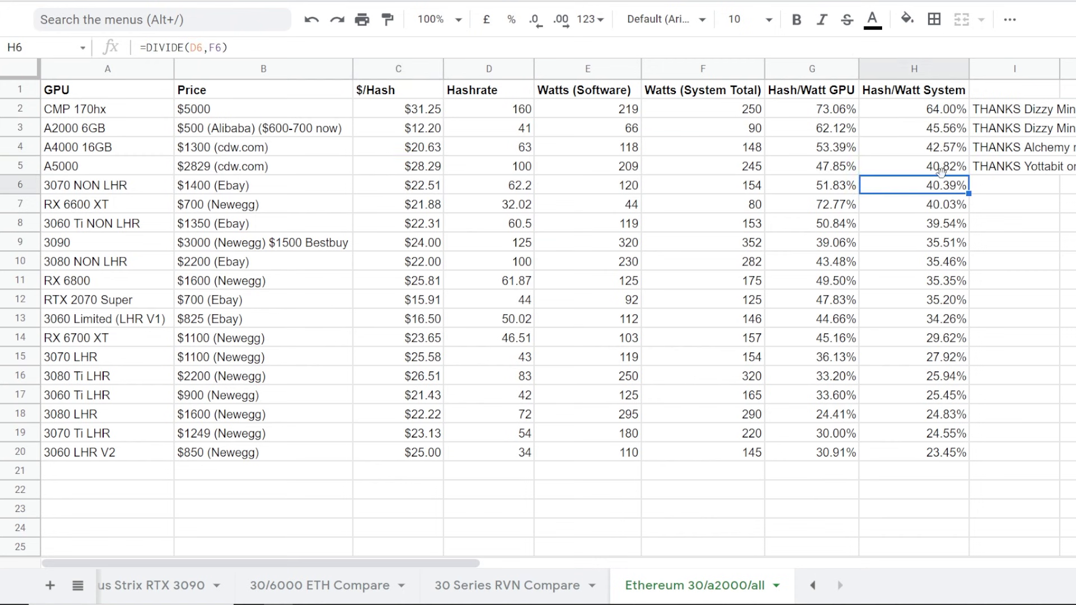
Compare the A5000 with the 3080 NON LHR, checking the A5000's software wattage.
click(118, 167)
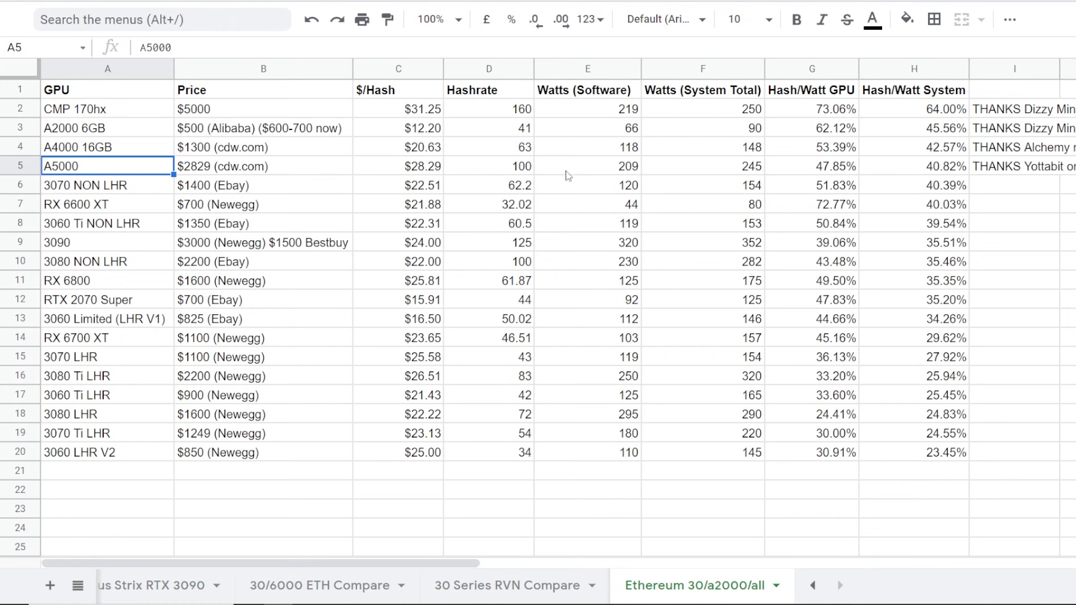
click(611, 169)
key(Home)
click(604, 169)
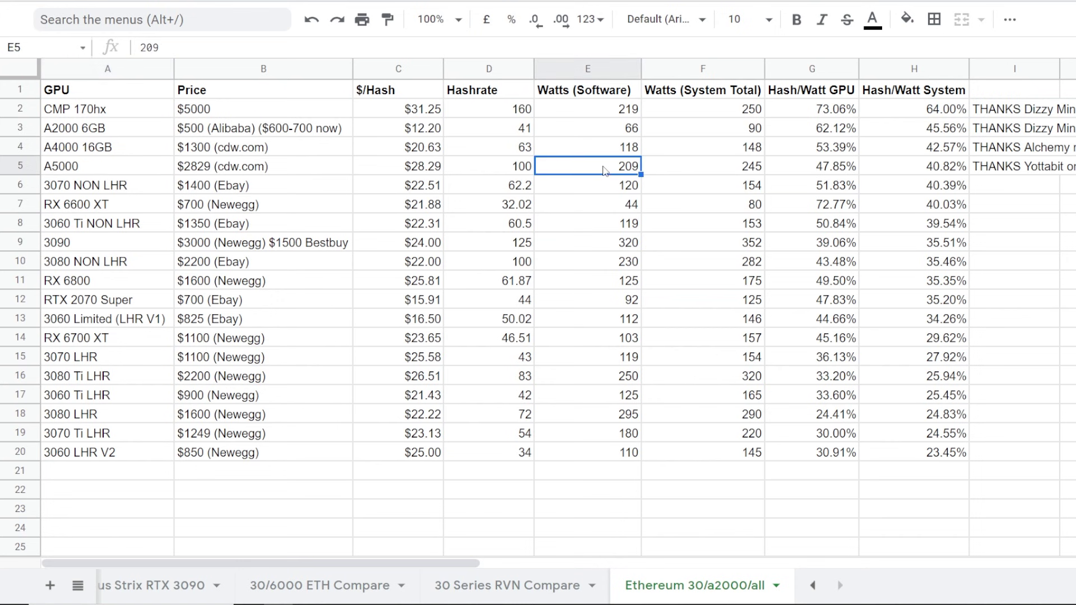
click(88, 264)
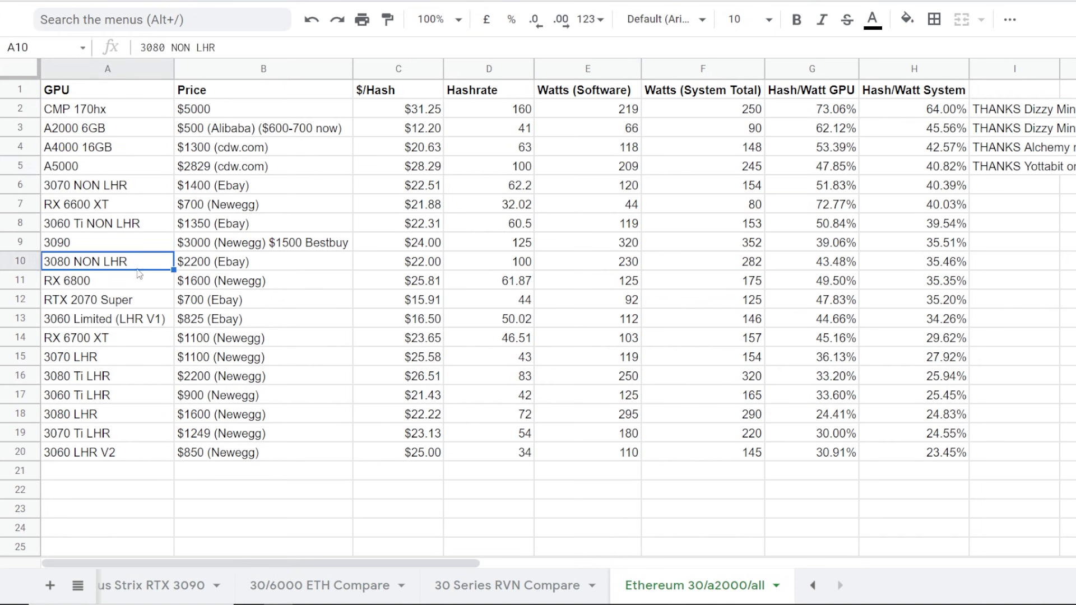
click(68, 169)
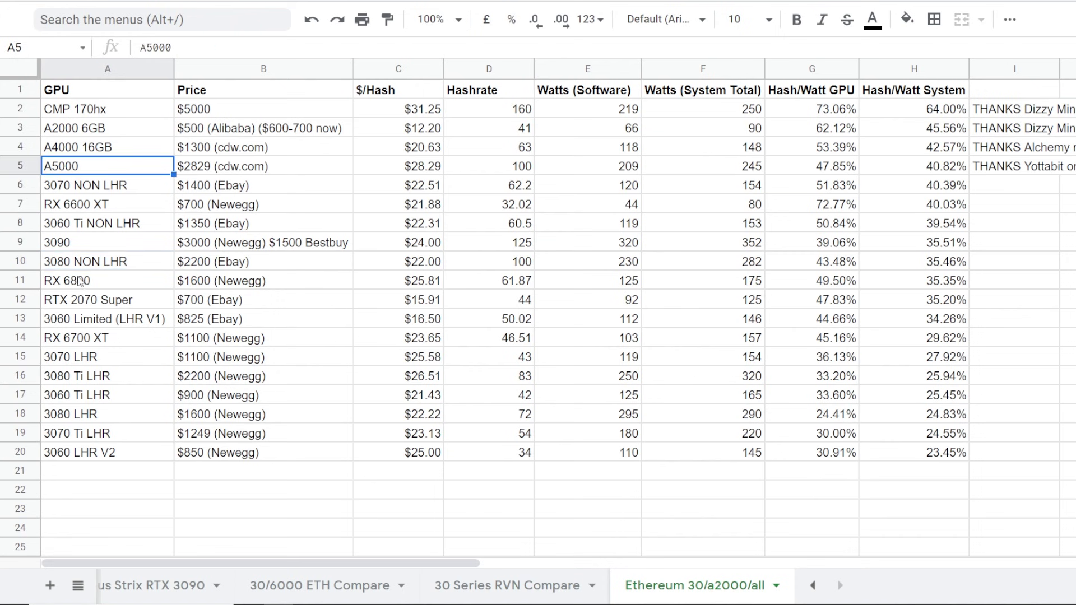
click(74, 268)
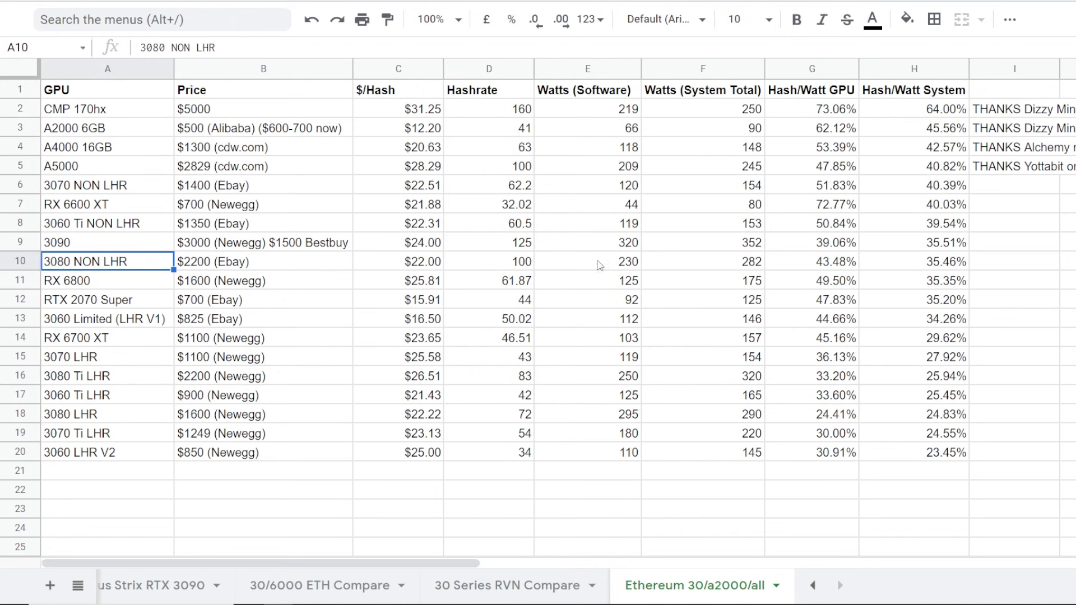
click(95, 171)
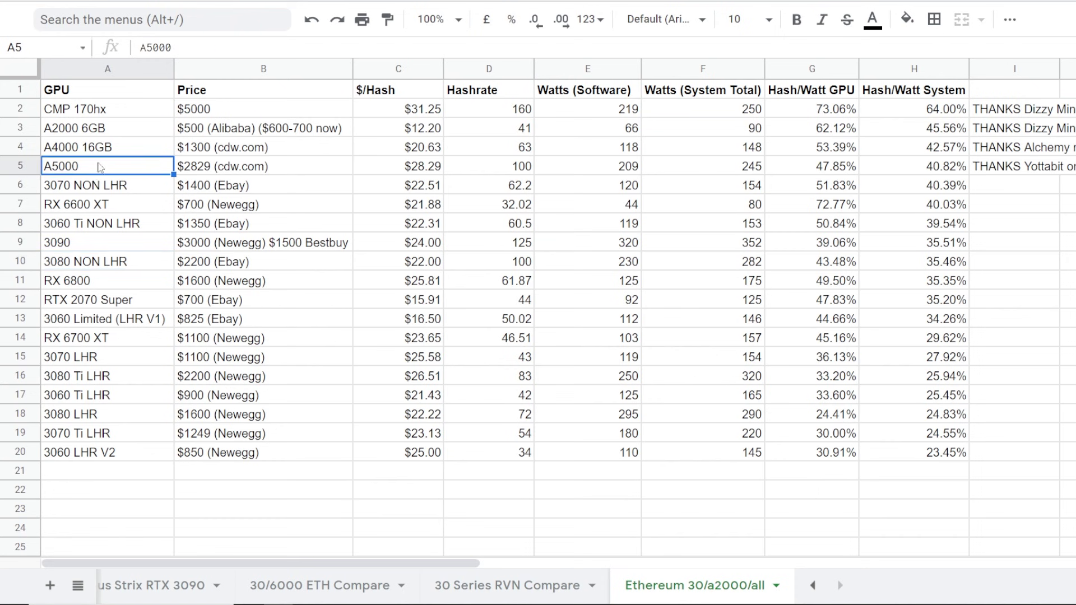
Review the RX 6600 XT's row and extend the card's name to "RX 6600 XT 8GB".
click(86, 209)
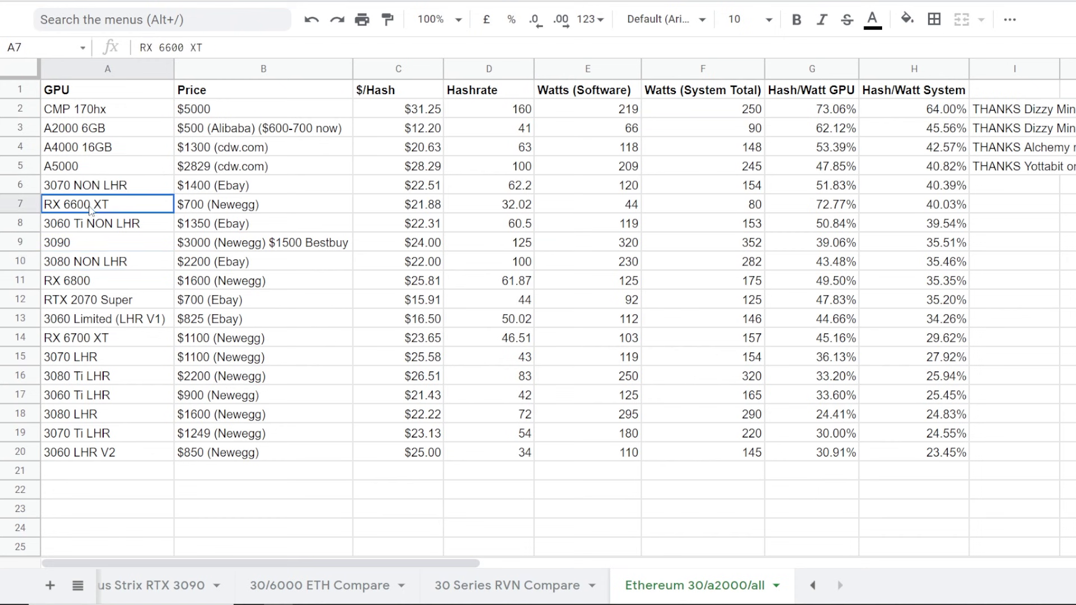
drag(86, 209, 942, 212)
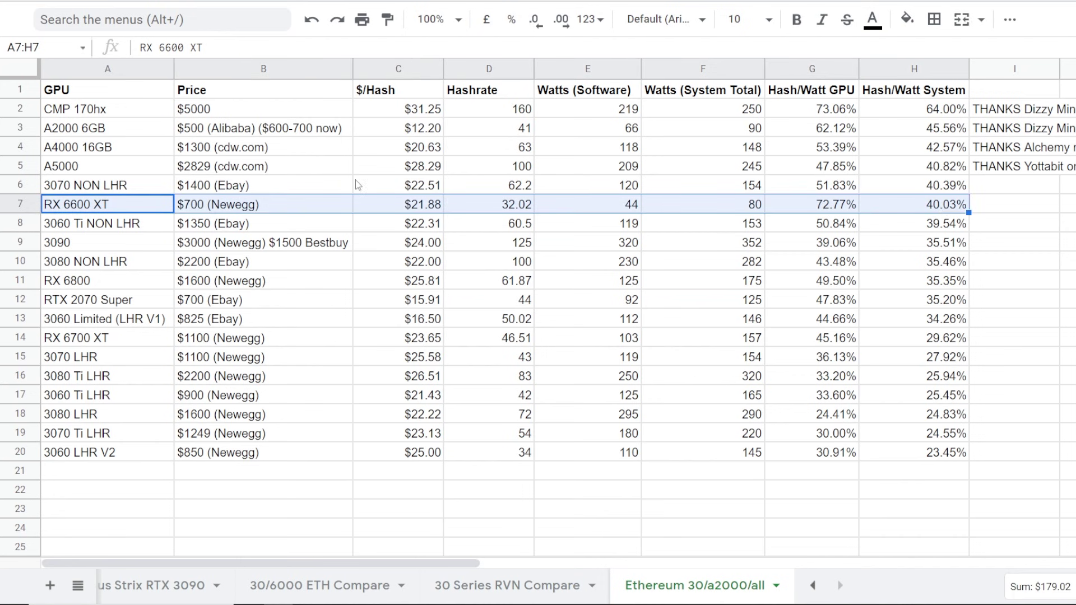
double_click(124, 208)
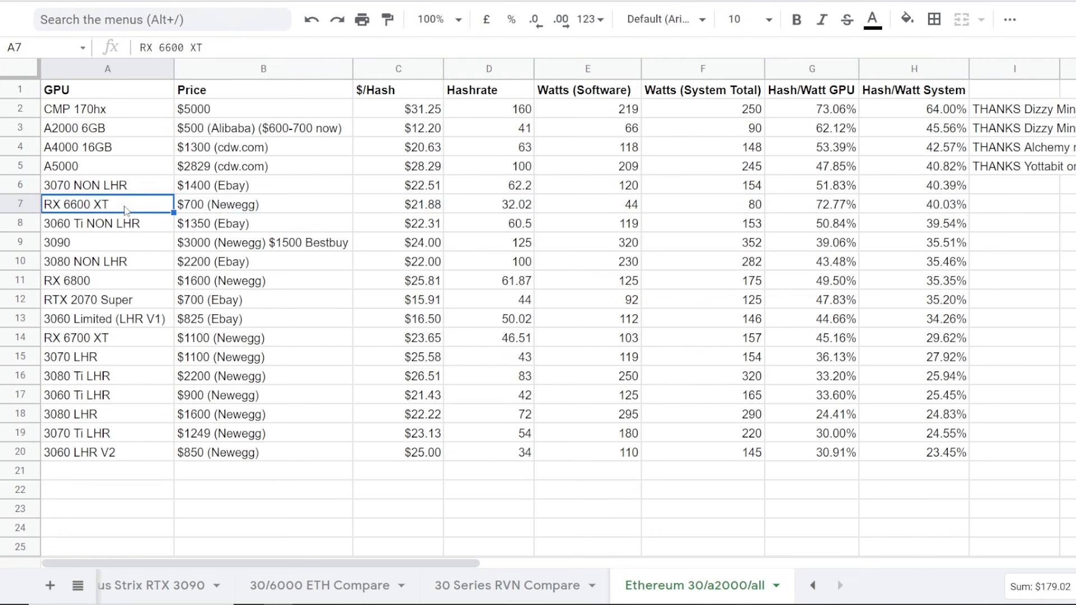
text(8GB)
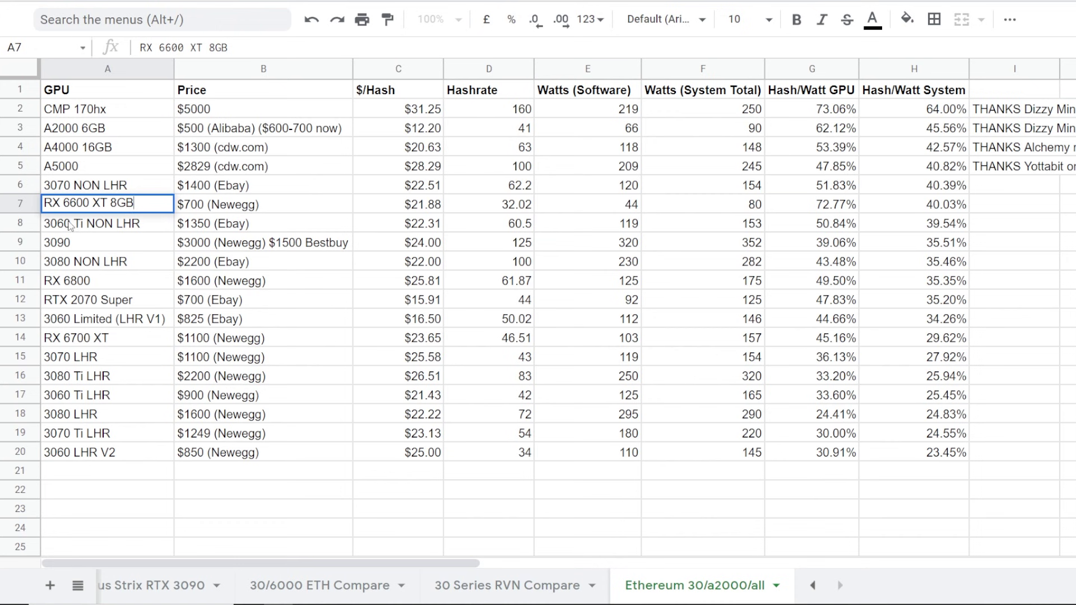
click(147, 220)
click(140, 206)
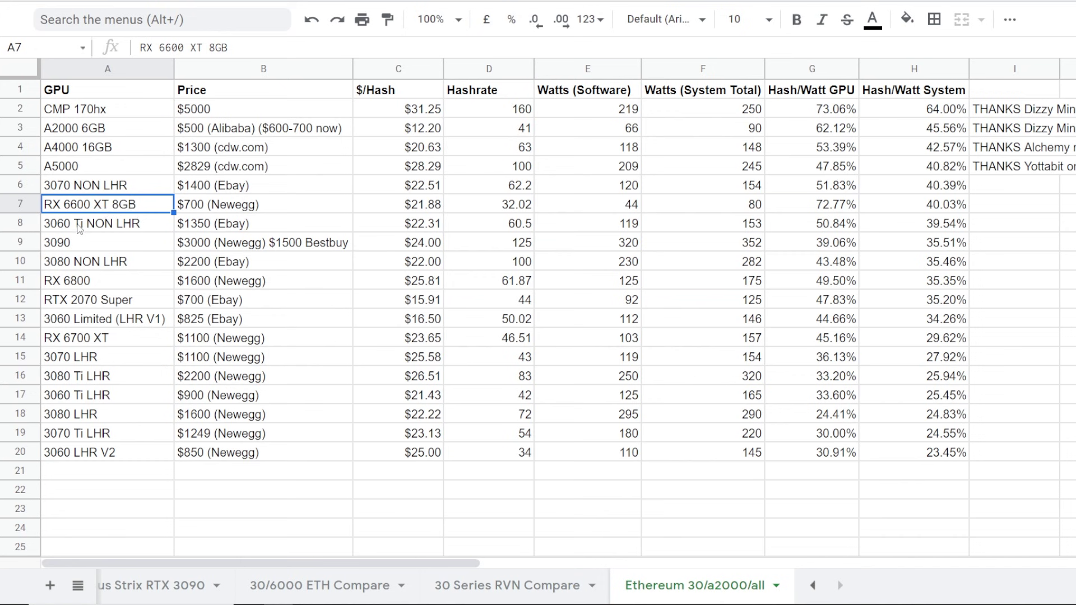
Examine the cards from the 3060 Ti NON LHR down to the 3060 LHR V2, focusing on system efficiency and software watts.
drag(79, 225, 953, 357)
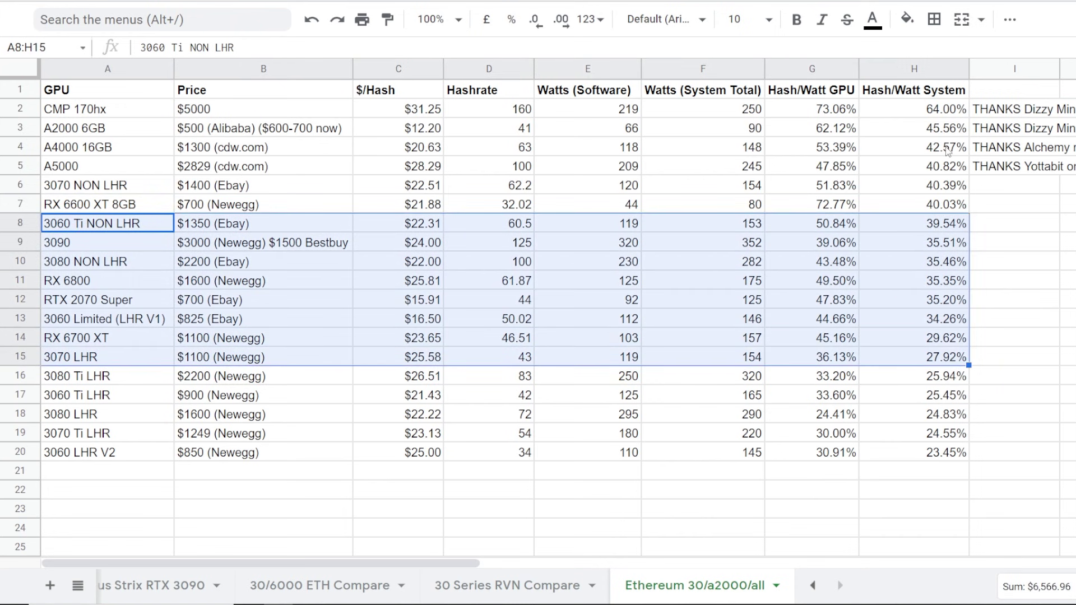
click(937, 230)
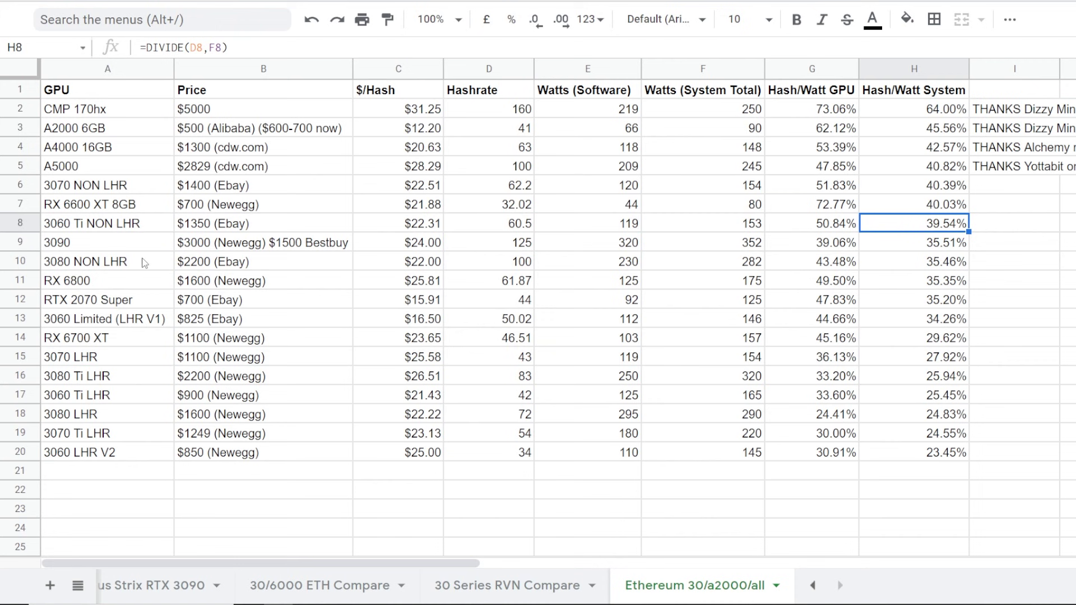
drag(922, 244, 949, 457)
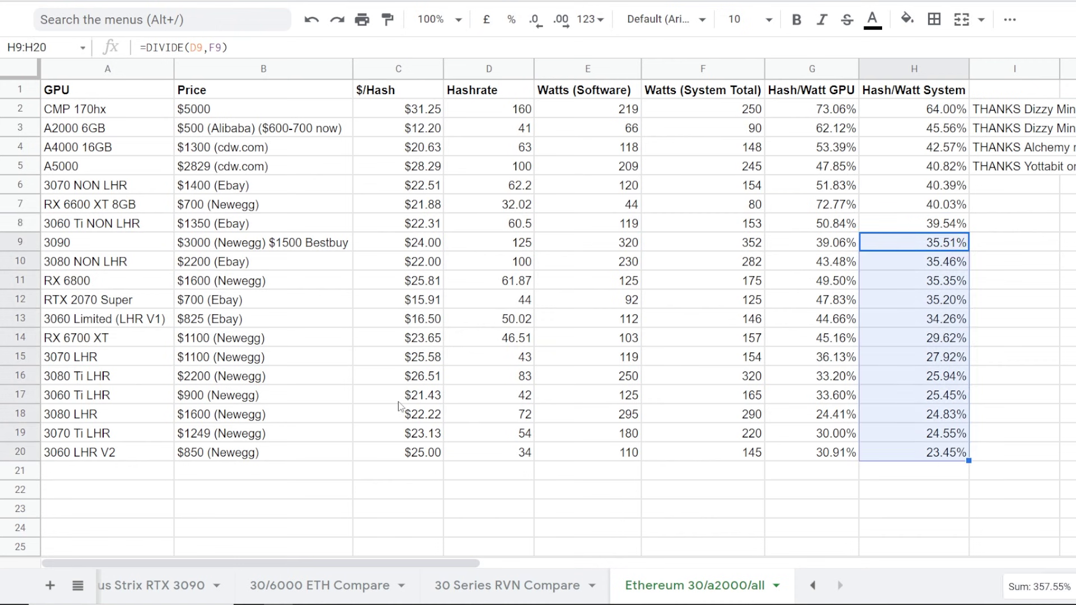
drag(79, 354, 925, 450)
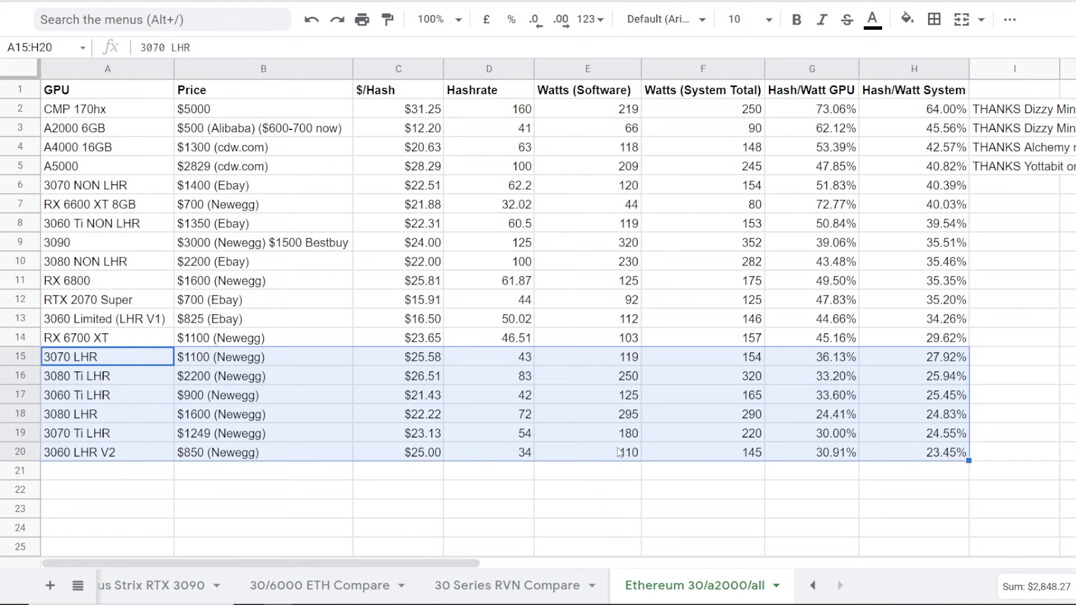
click(620, 453)
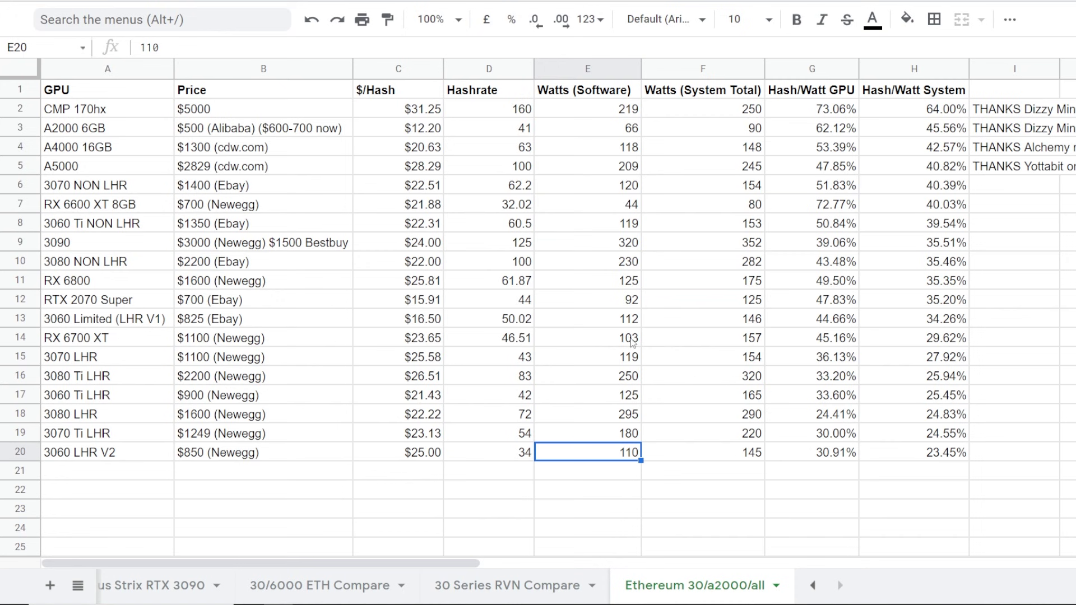
Review the group from the 3070 LHR to the 3060 LHR V2 against the full list of cards.
drag(89, 364, 916, 442)
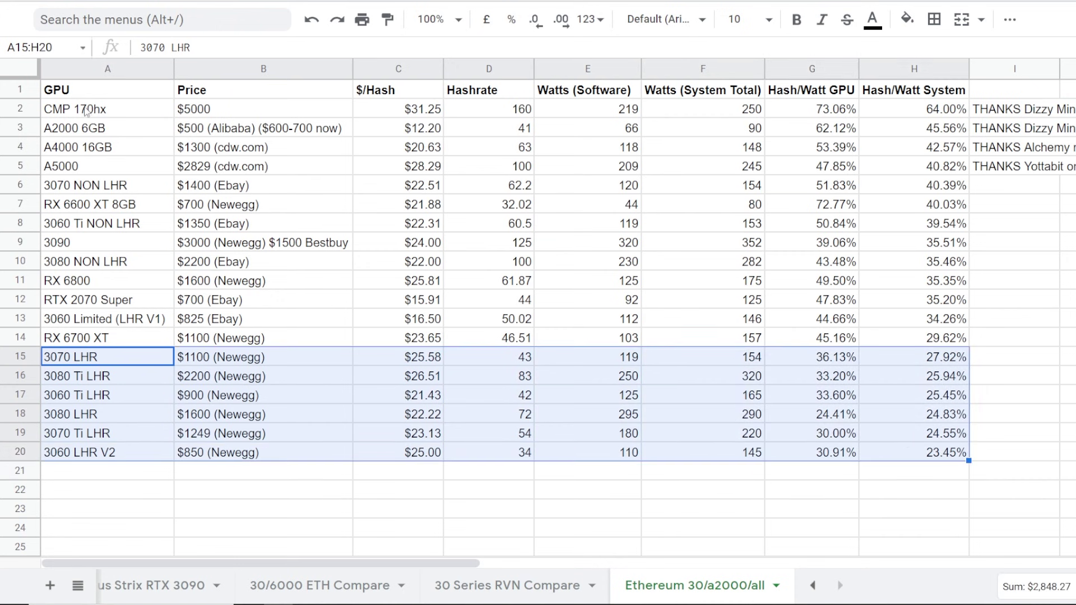
drag(77, 111, 914, 452)
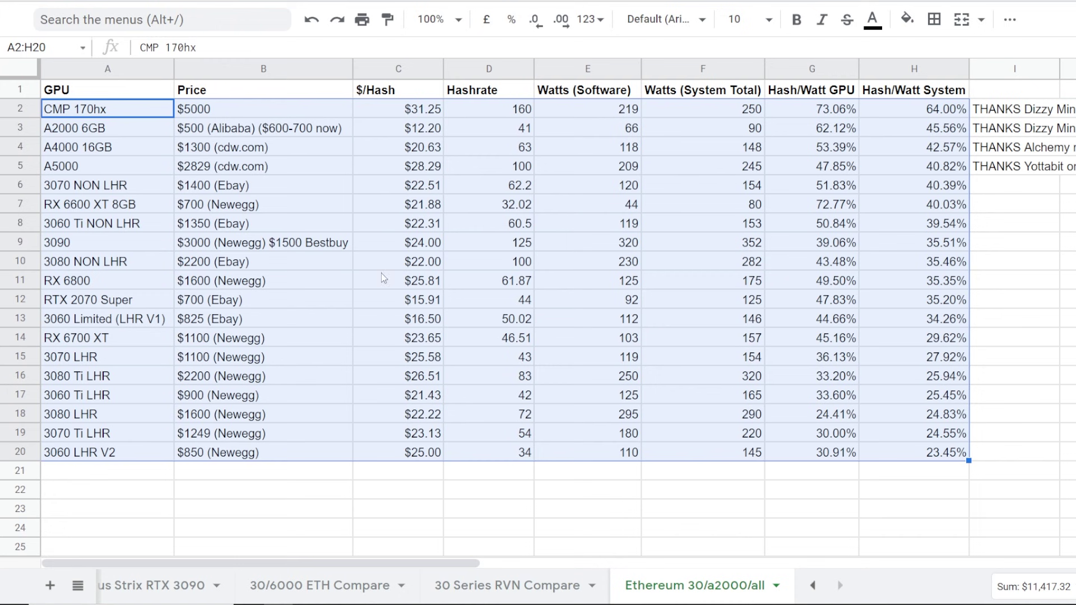
click(509, 416)
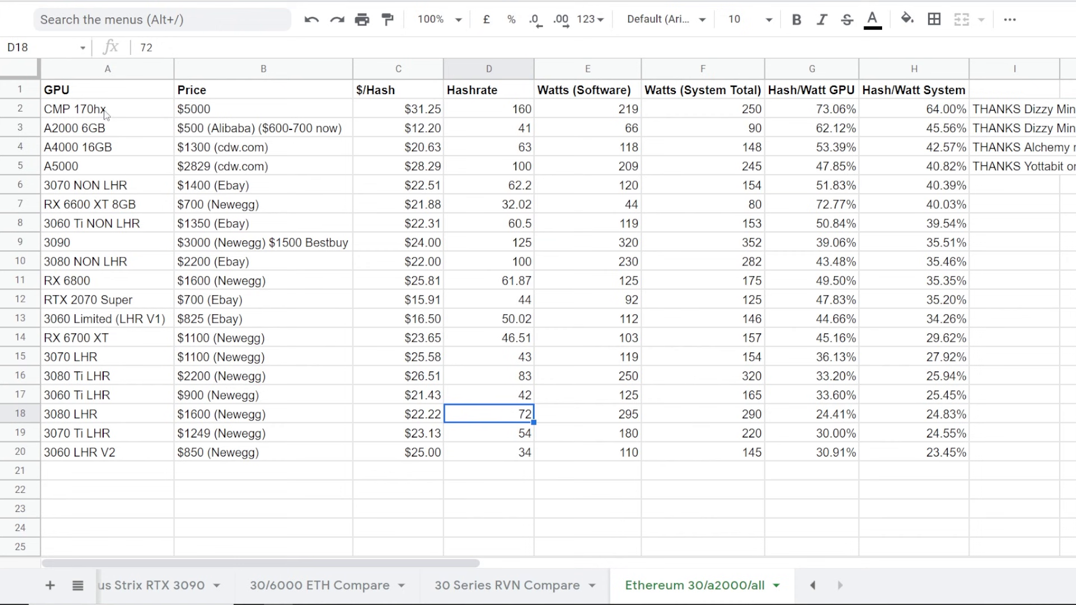
drag(130, 112, 953, 470)
click(988, 449)
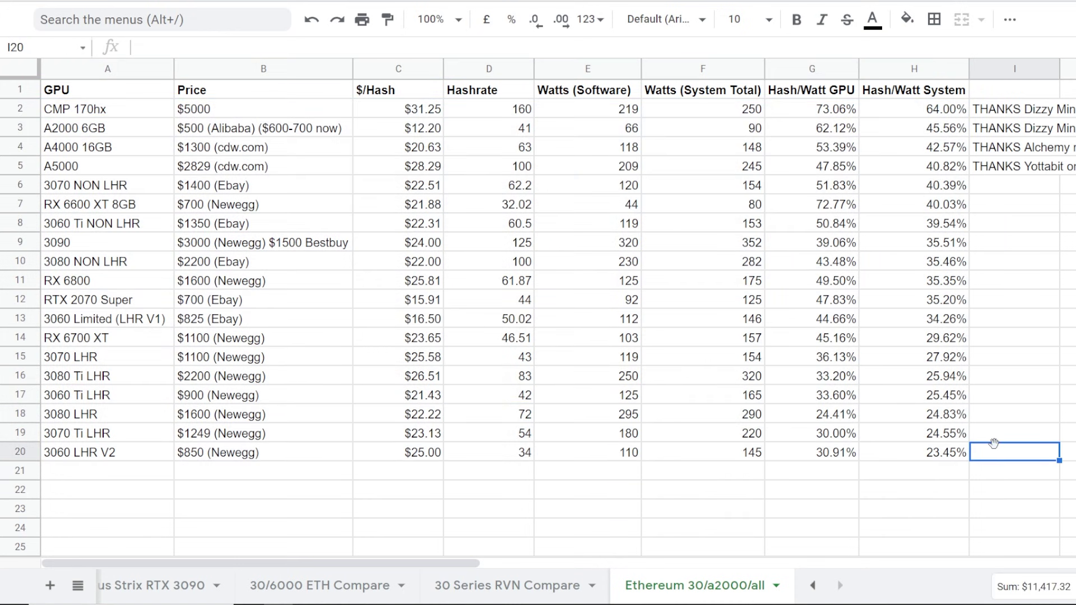
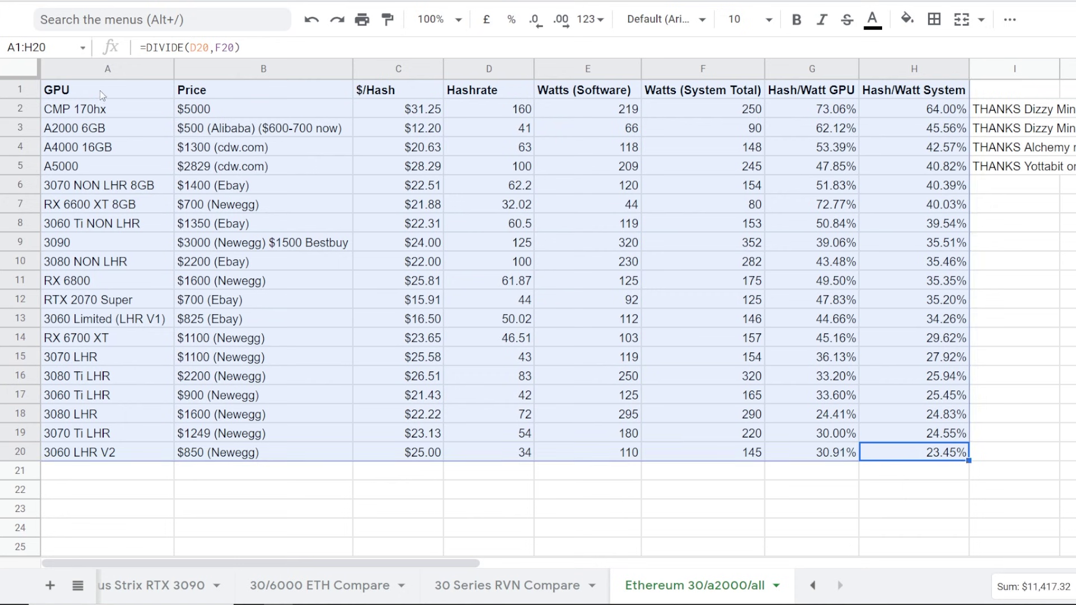
click(617, 299)
click(539, 281)
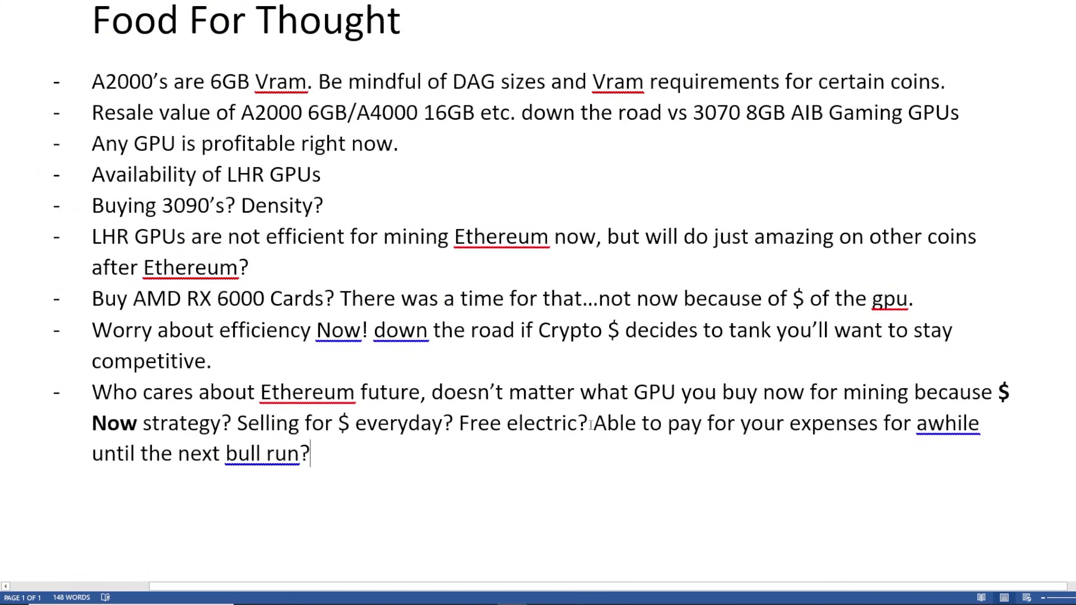
In the Food For Thought Word document, highlight the closing question about paying expenses until the next bull run.
click(589, 424)
drag(590, 424, 600, 464)
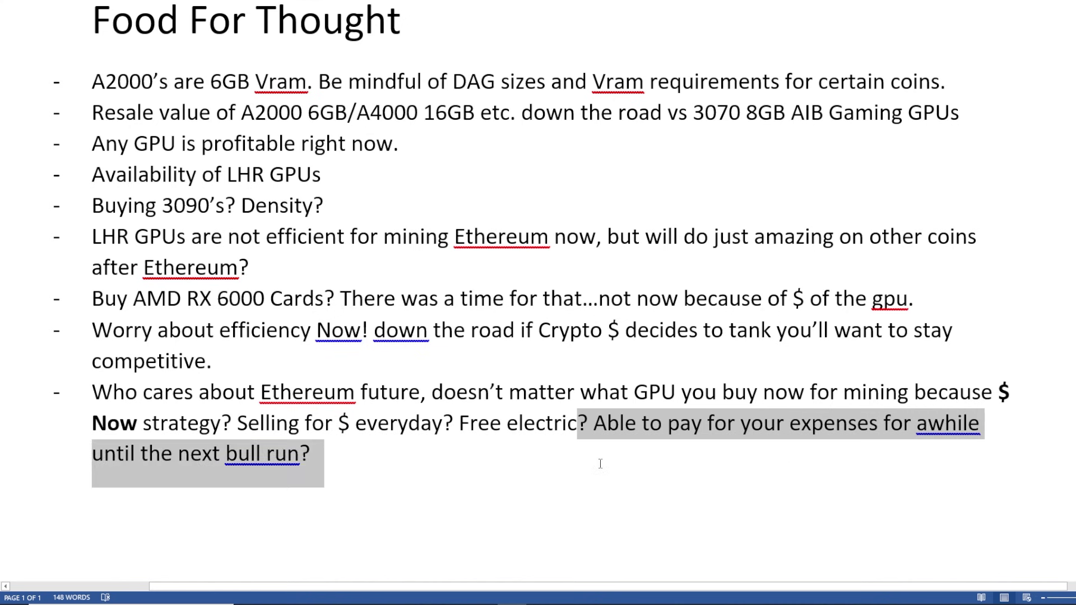
click(387, 476)
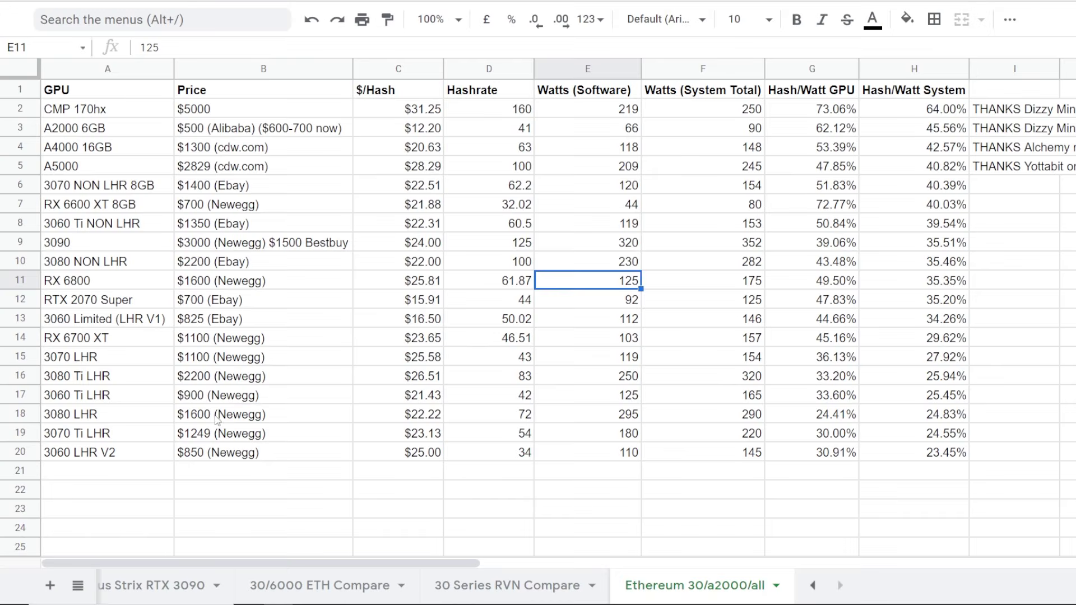
Return to the Ethereum 30/a2000/all sheet and highlight the whole comparison table, headers included, for a final review.
drag(75, 453, 896, 84)
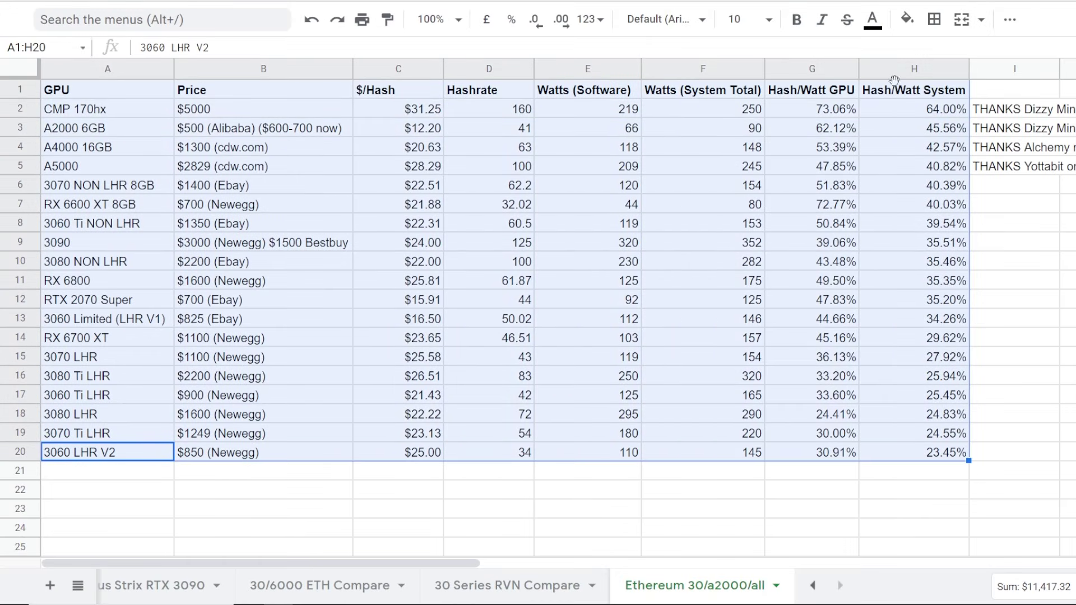
click(1013, 438)
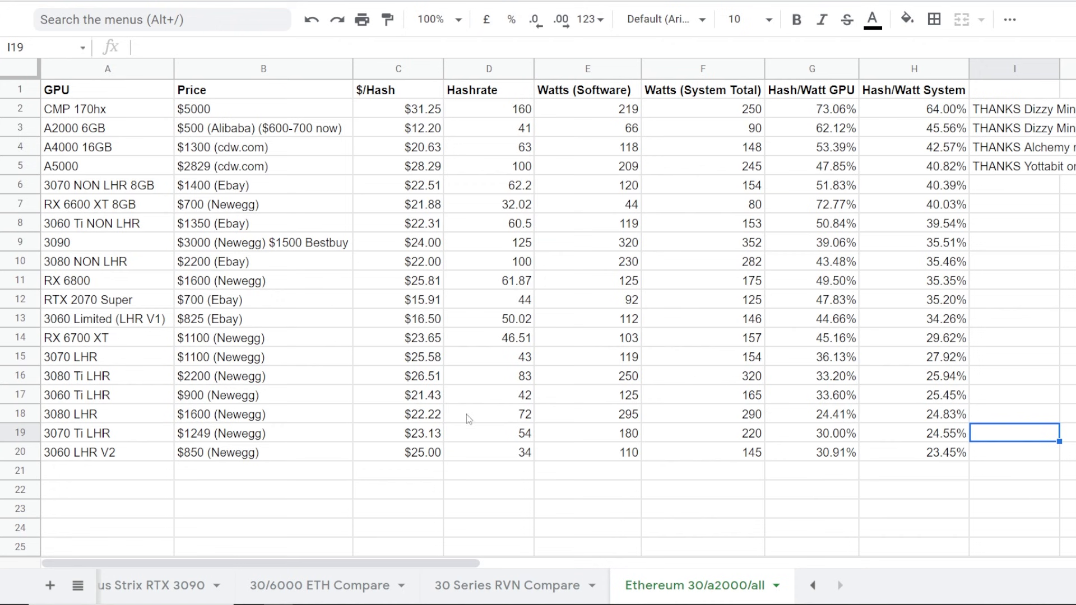
Review the whole comparison table, focusing on the Hash/Watt System values from the CMP 170hx down to the 3060 LHR V2.
click(418, 476)
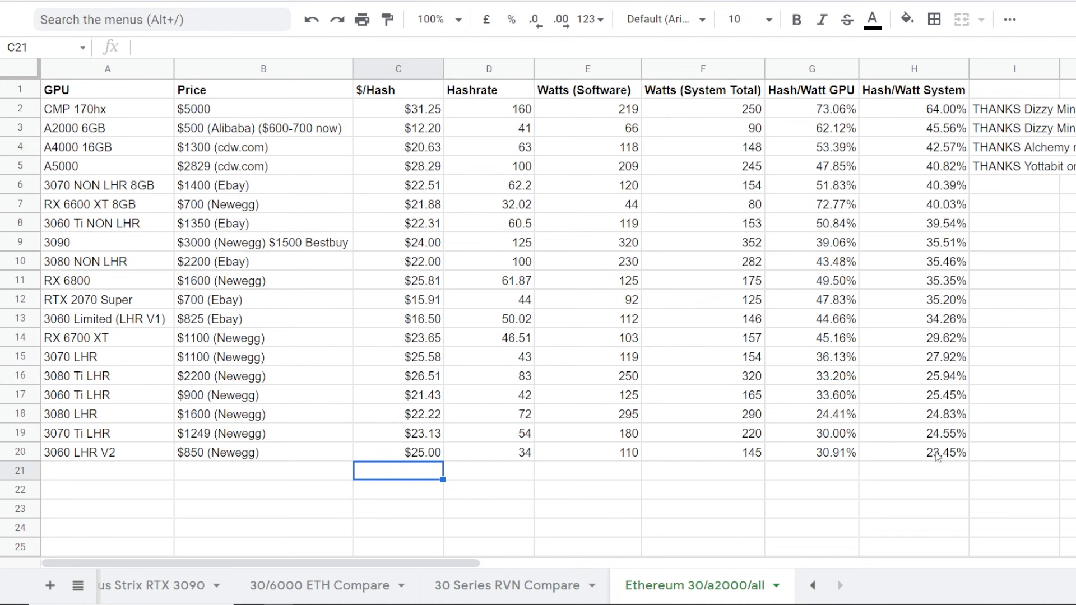
drag(939, 453, 61, 91)
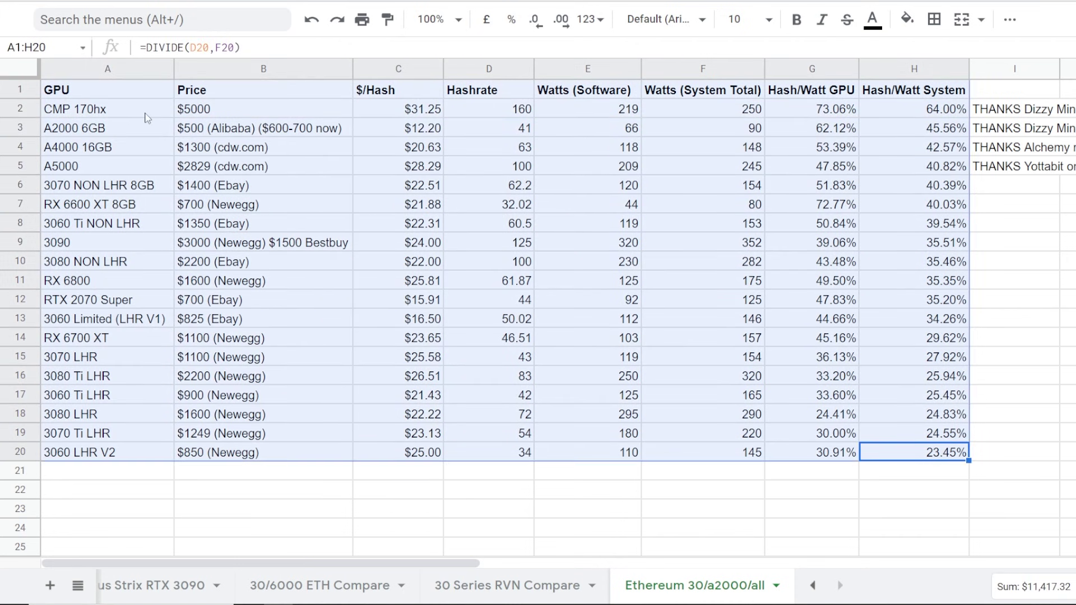
click(992, 398)
drag(902, 112, 925, 166)
drag(924, 238, 928, 454)
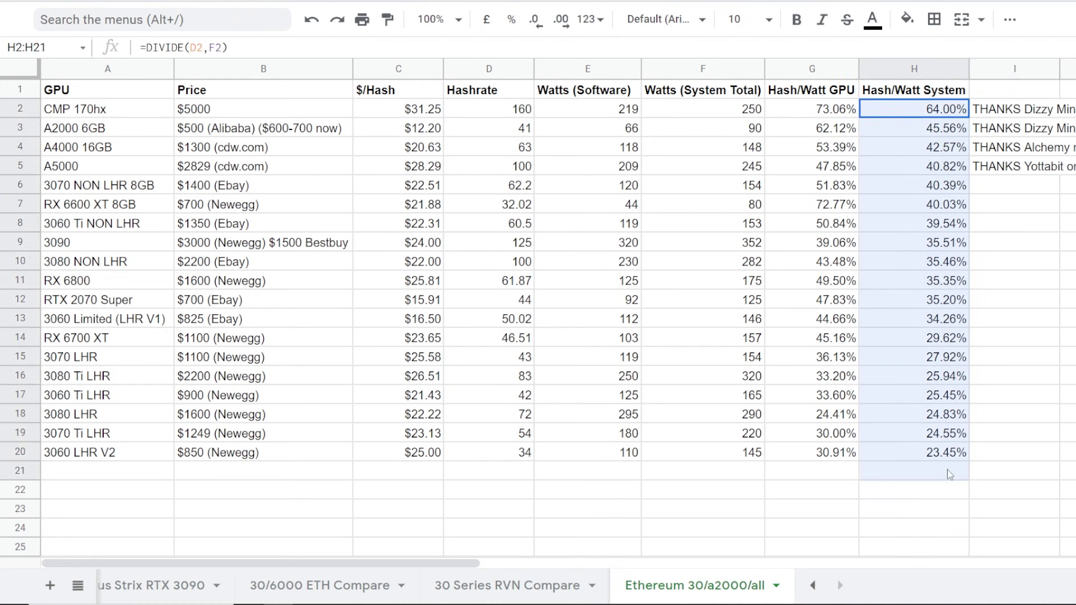
click(1015, 414)
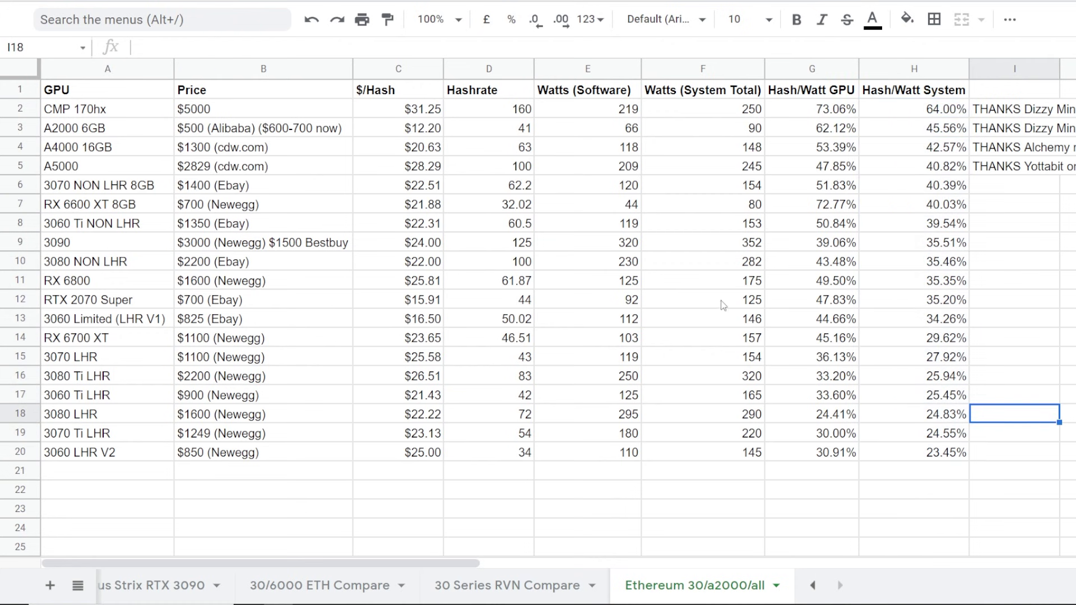
Undo the system-efficiency sort and the 8GB label edits, restoring the $/Hash order, and highlight the Price and $/Hash values of all cards.
key(ctrl+z)
drag(377, 89, 382, 454)
click(397, 114)
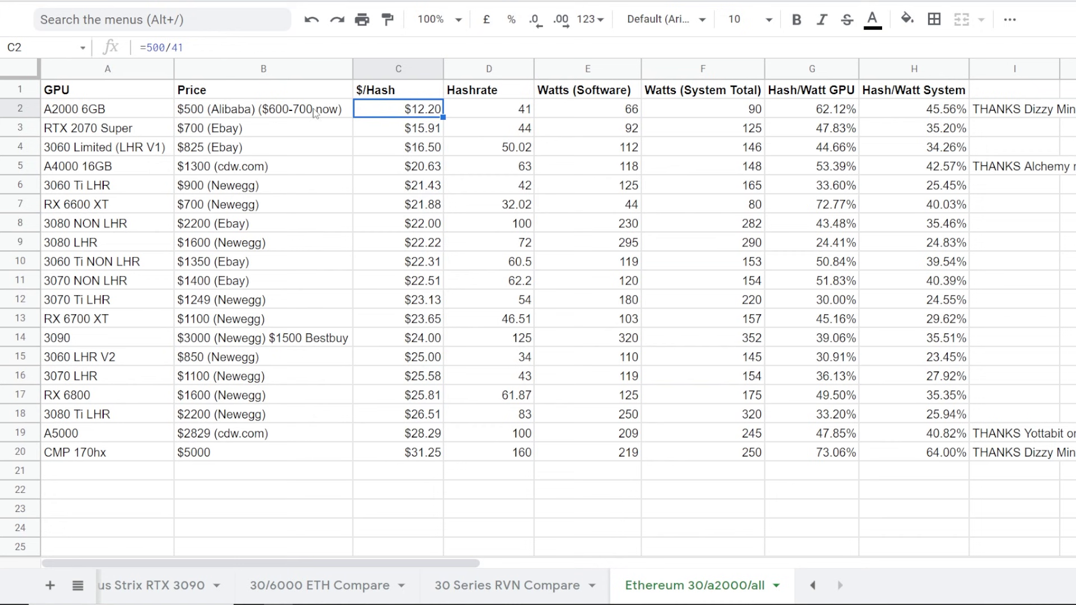
click(206, 116)
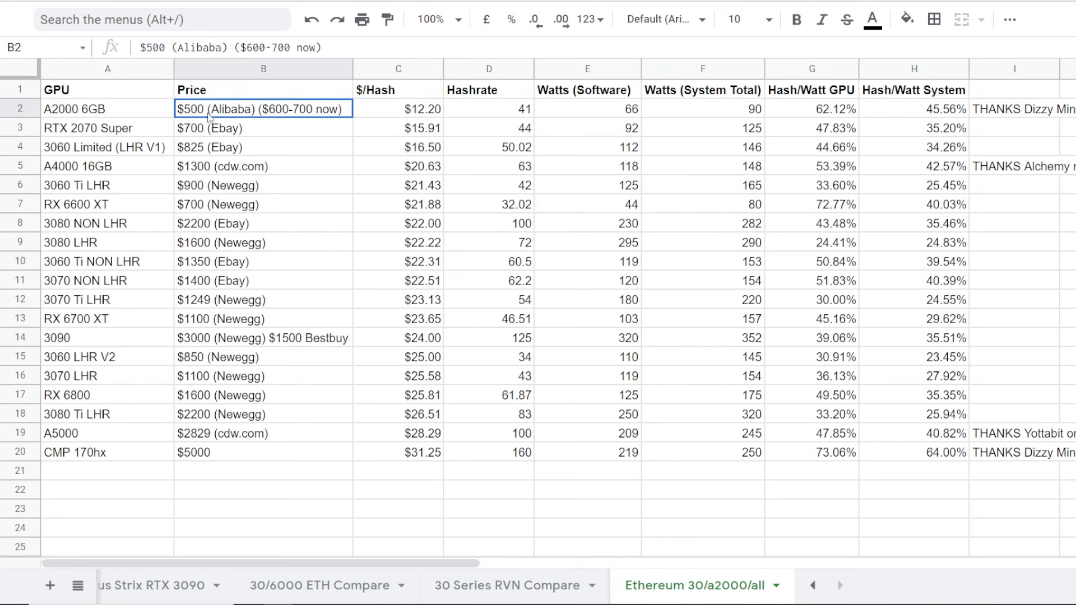
click(429, 116)
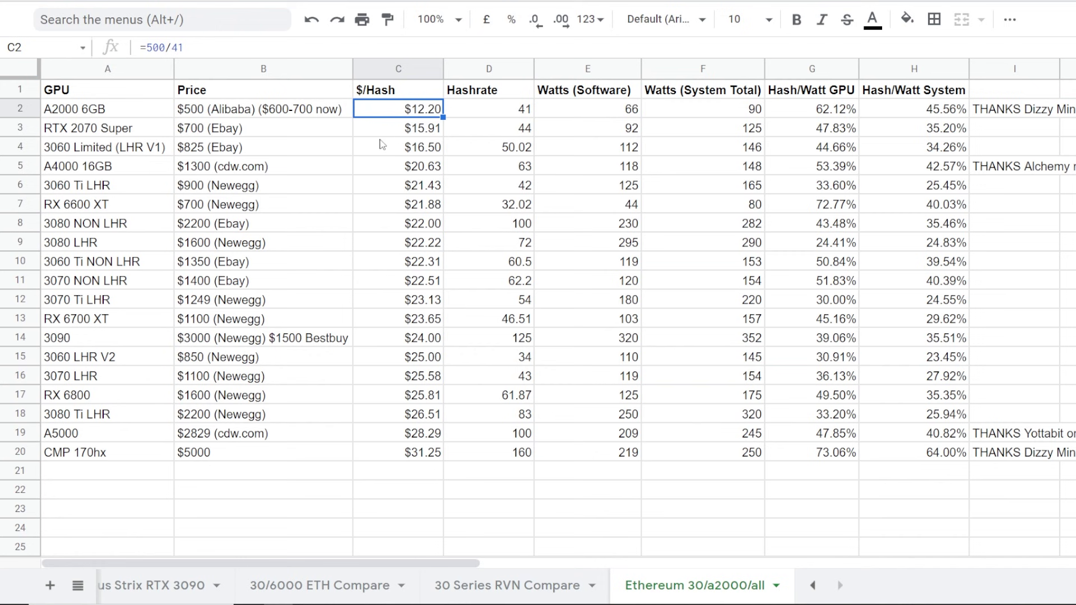
drag(285, 117, 381, 456)
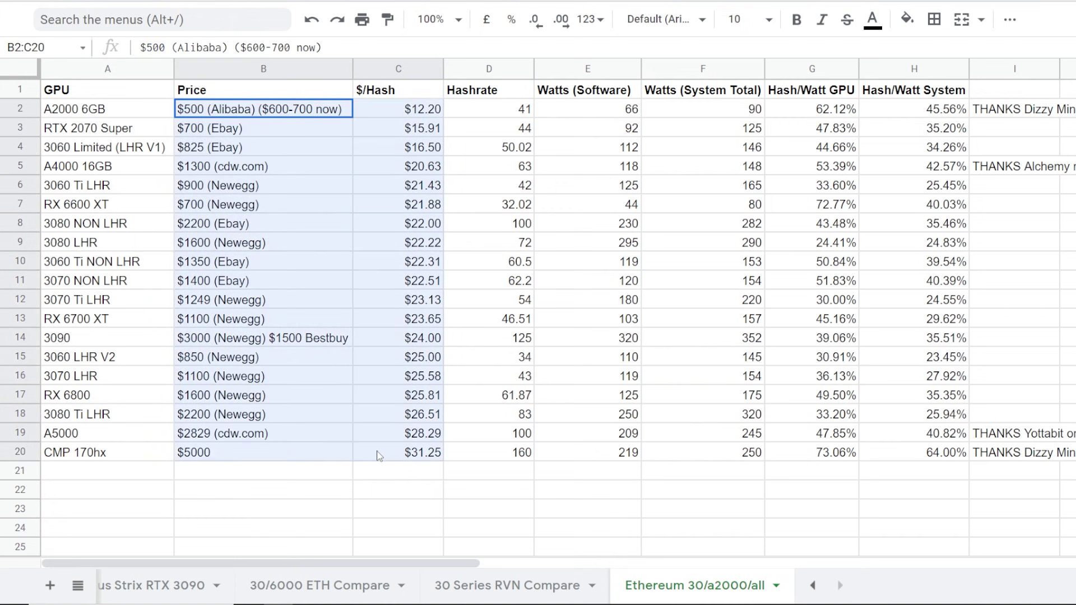
Compare the $/Hash and Hash/Watt System values of the A2000 6GB with those of the other cards down to the CMP 170hx.
click(918, 115)
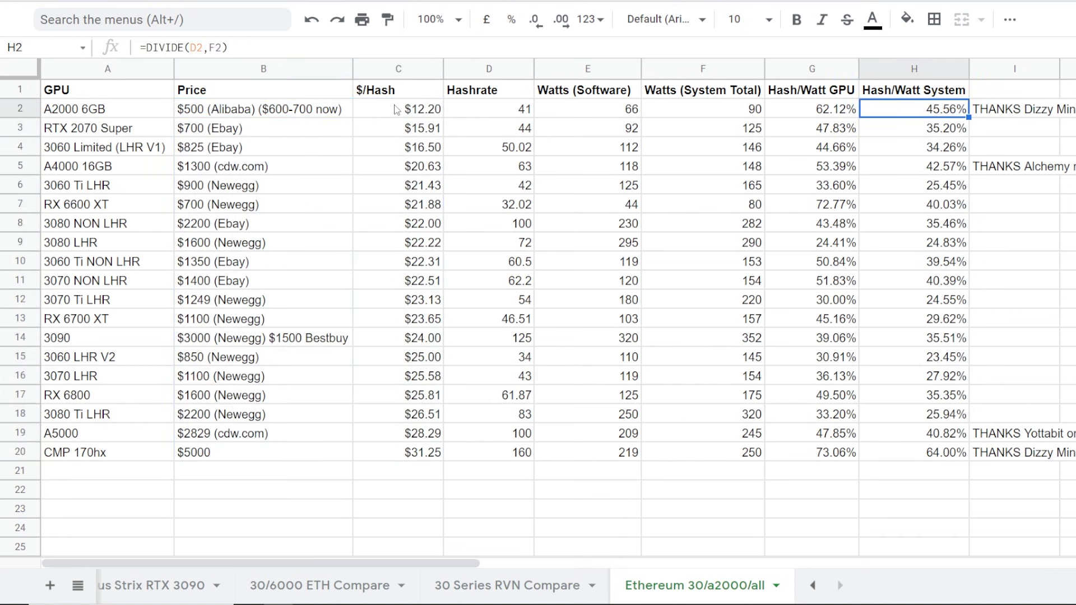
drag(398, 109, 858, 455)
click(950, 455)
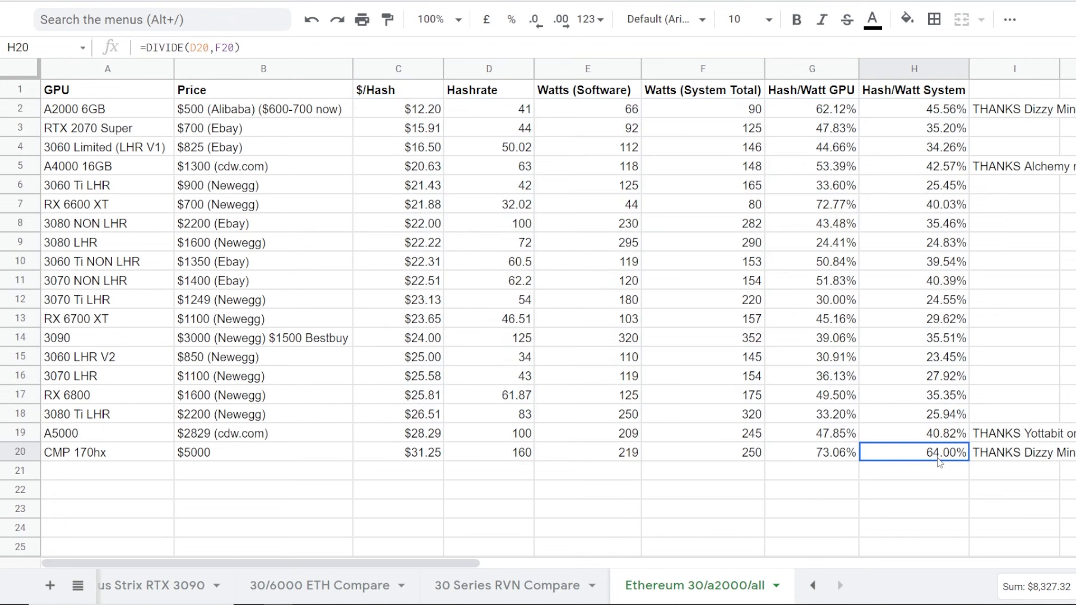
click(424, 114)
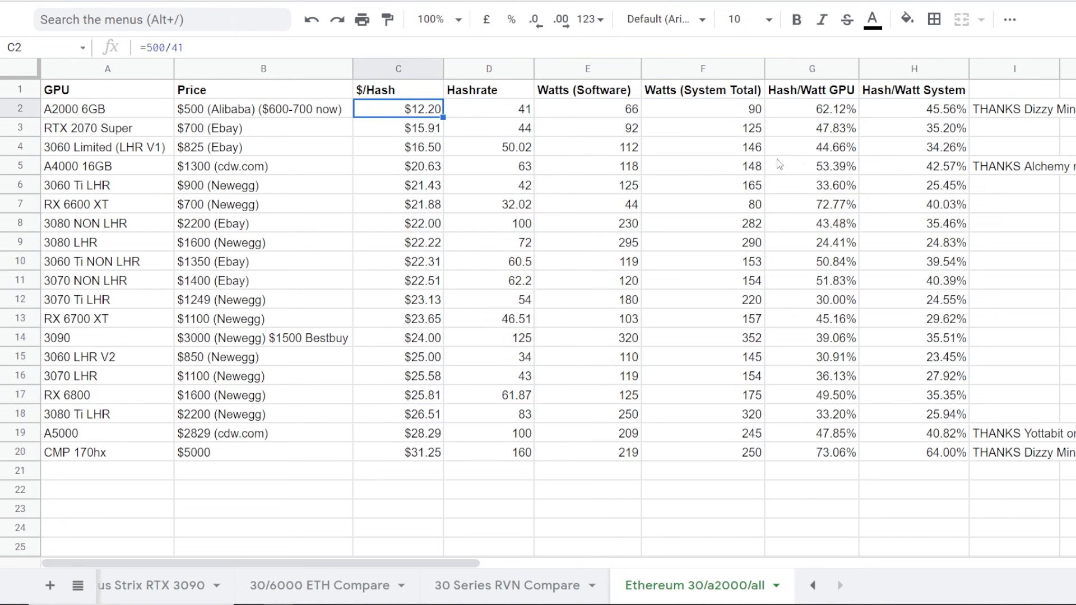
click(906, 110)
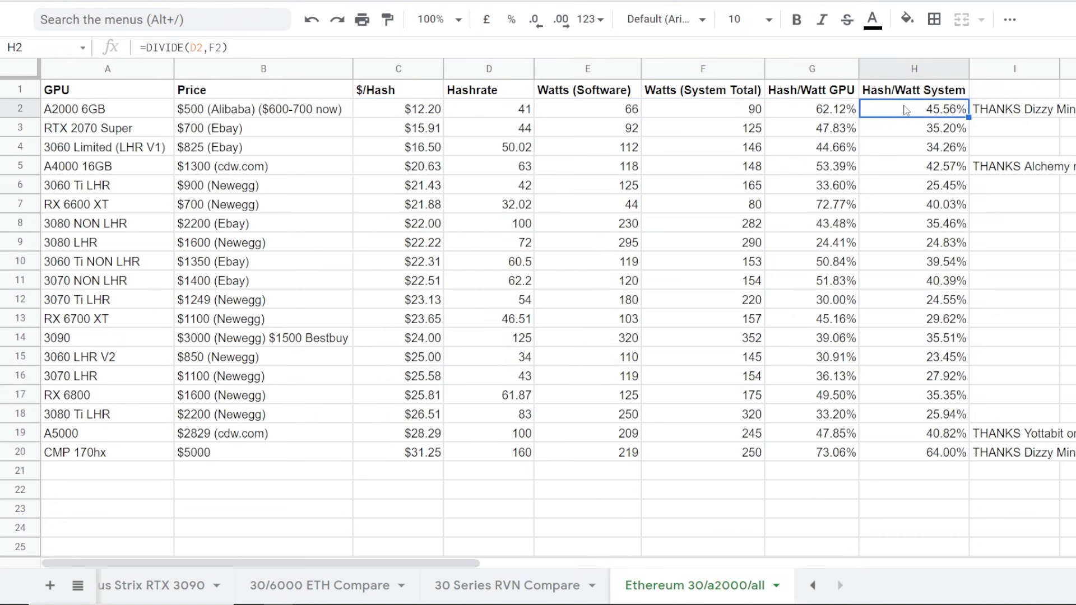
Select the A2000 6GB card, and in the Food For Thought Word document highlight "6GB Vram" in the note about A2000's.
click(133, 116)
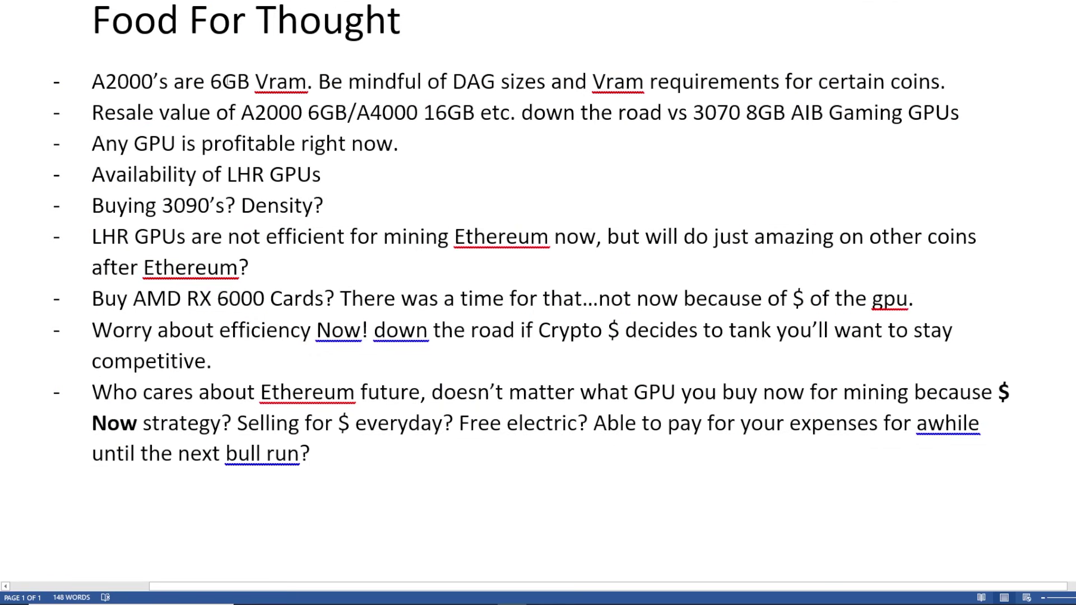
drag(214, 84, 307, 84)
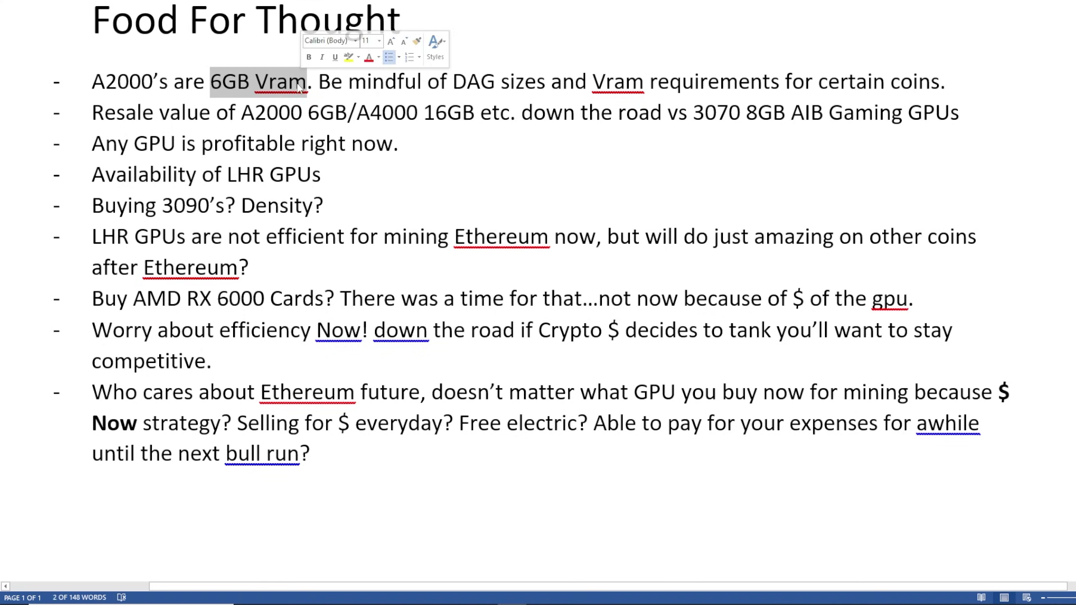
click(306, 90)
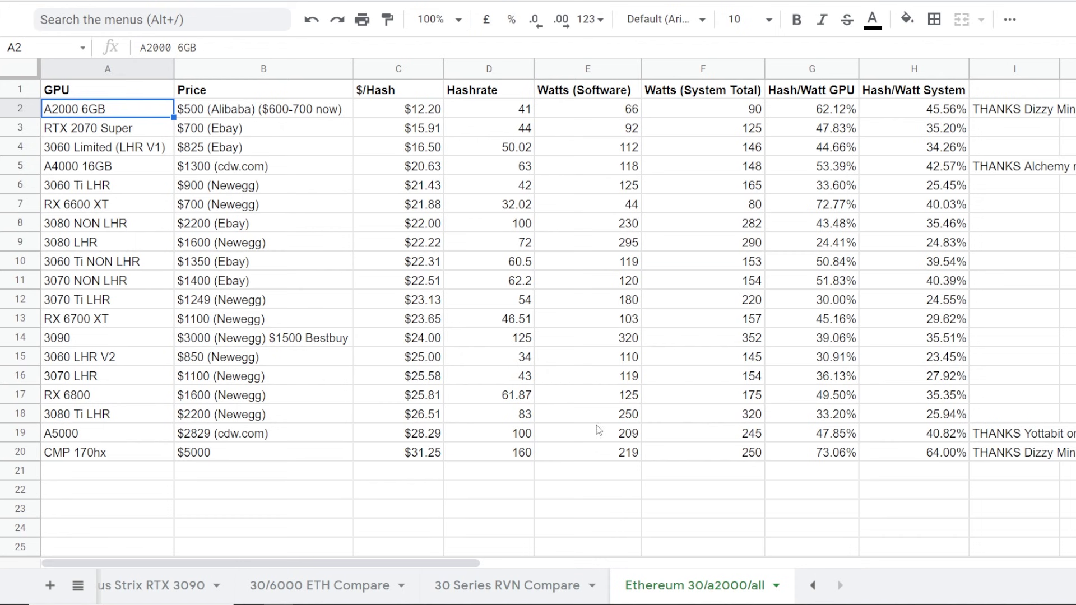
Highlight the $/Hash through Watts (Software) values of all cards, and bring up the Notepad disclaimer briefly before moving it off the sheet.
drag(580, 455, 387, 110)
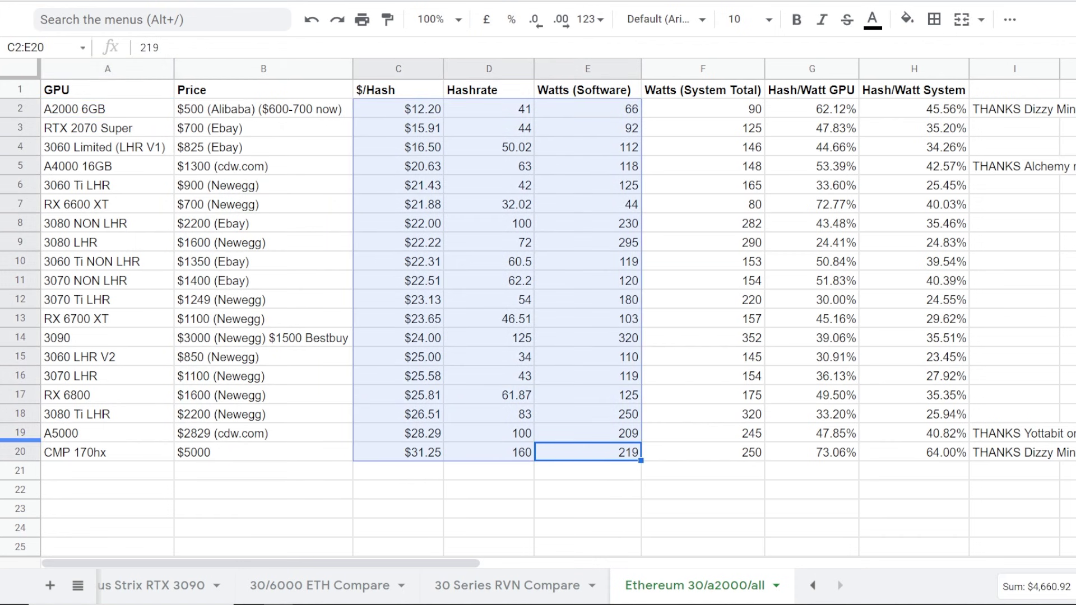
key(alt+Tab)
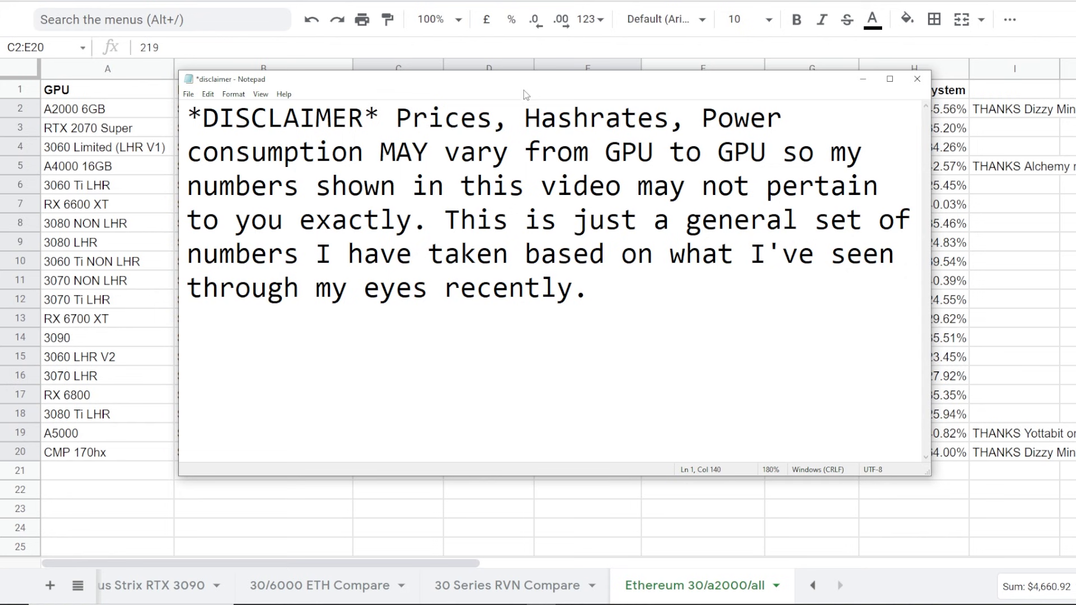
drag(525, 96, 0, 107)
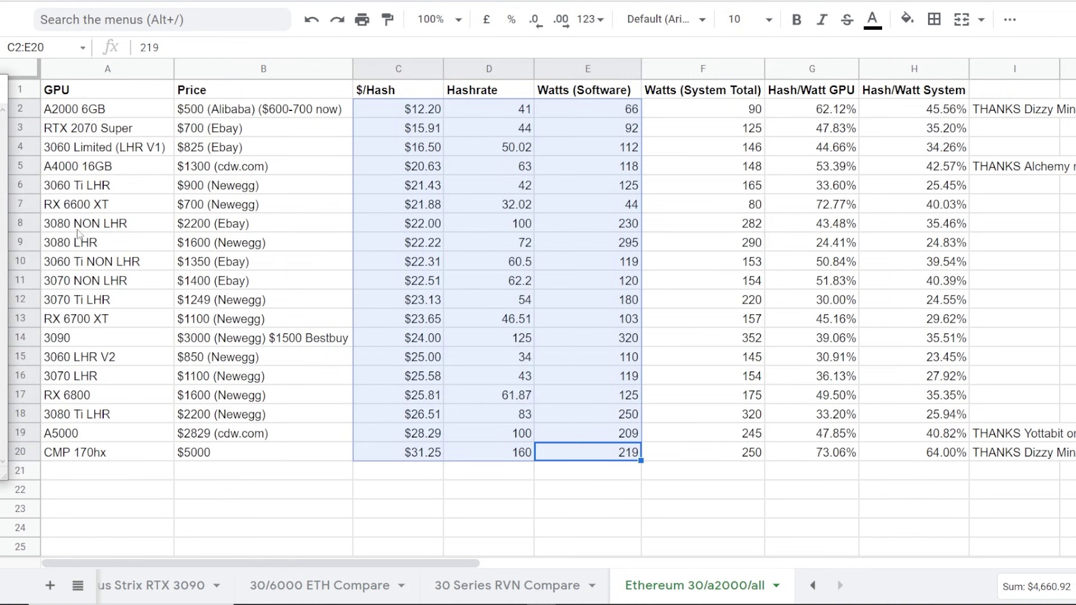
Return to the GPU list in the Ethereum 30/a2000/all sheet and select the A2000 6GB card.
click(87, 187)
key(alt+Tab)
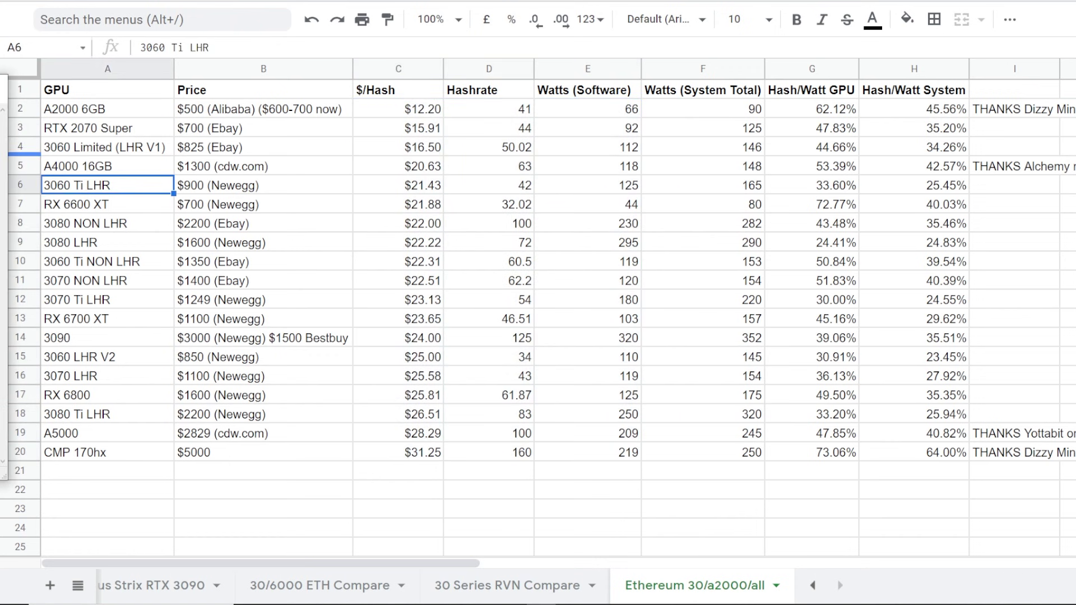
key(alt+Tab)
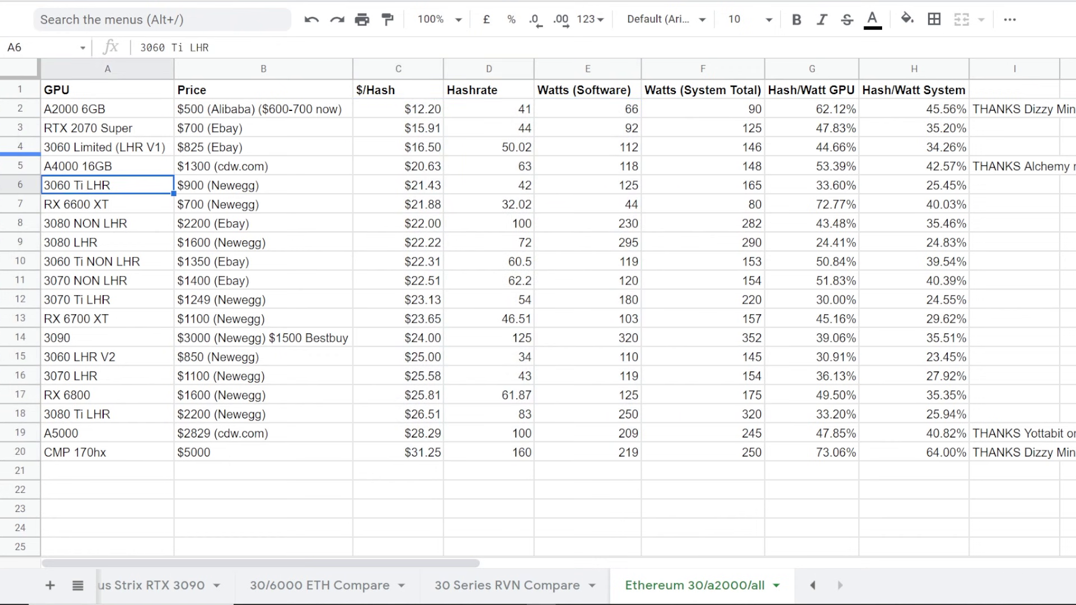
click(110, 115)
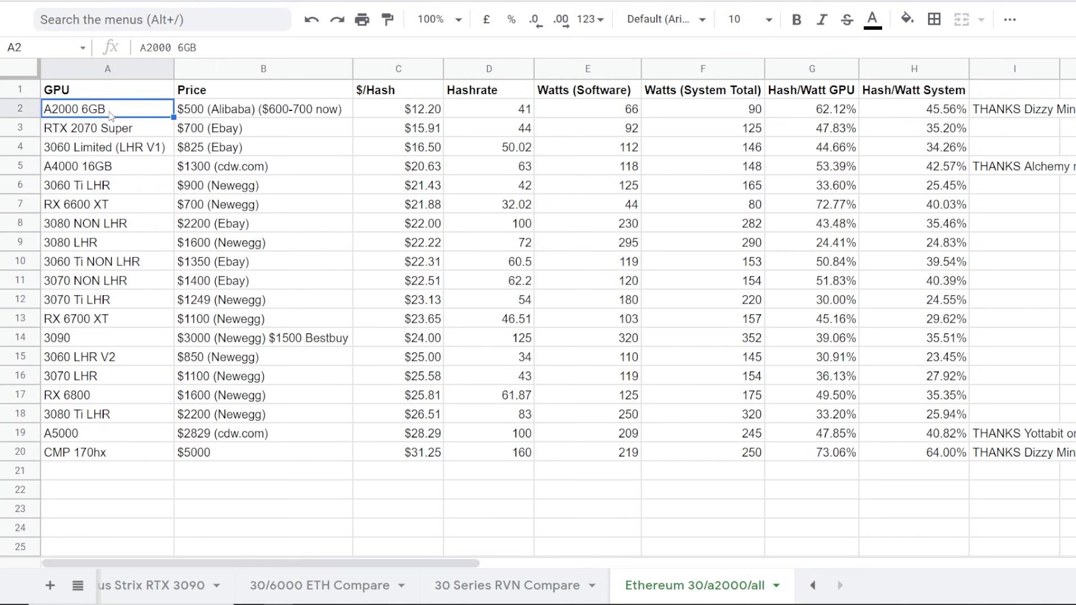